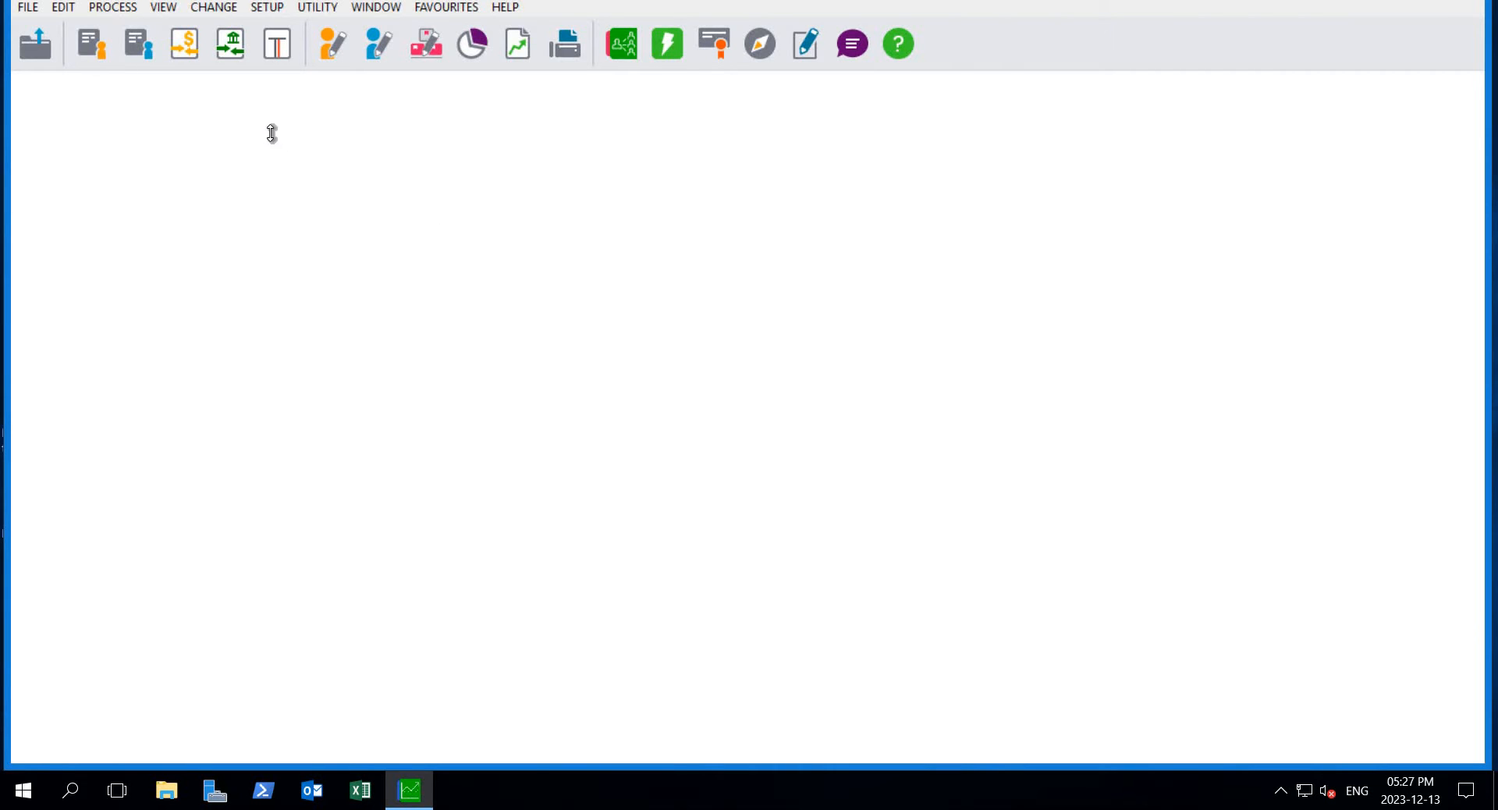
Open Pastel Bank Manager for the Investec Business Account cash book and browse the available statement providers
{"action": "left_click", "coordinate": [191, 56]}
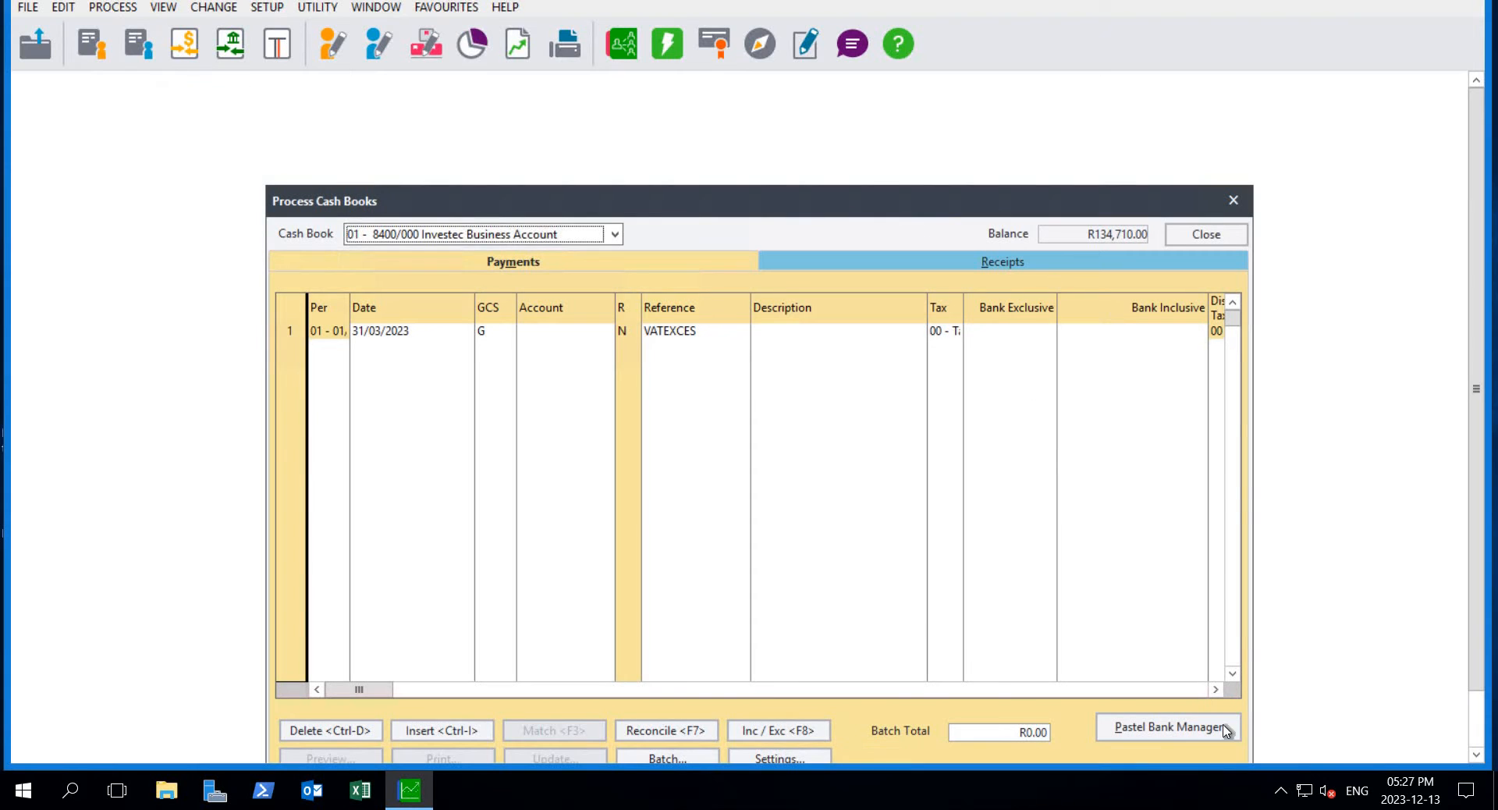
{"action": "left_click", "coordinate": [1172, 726]}
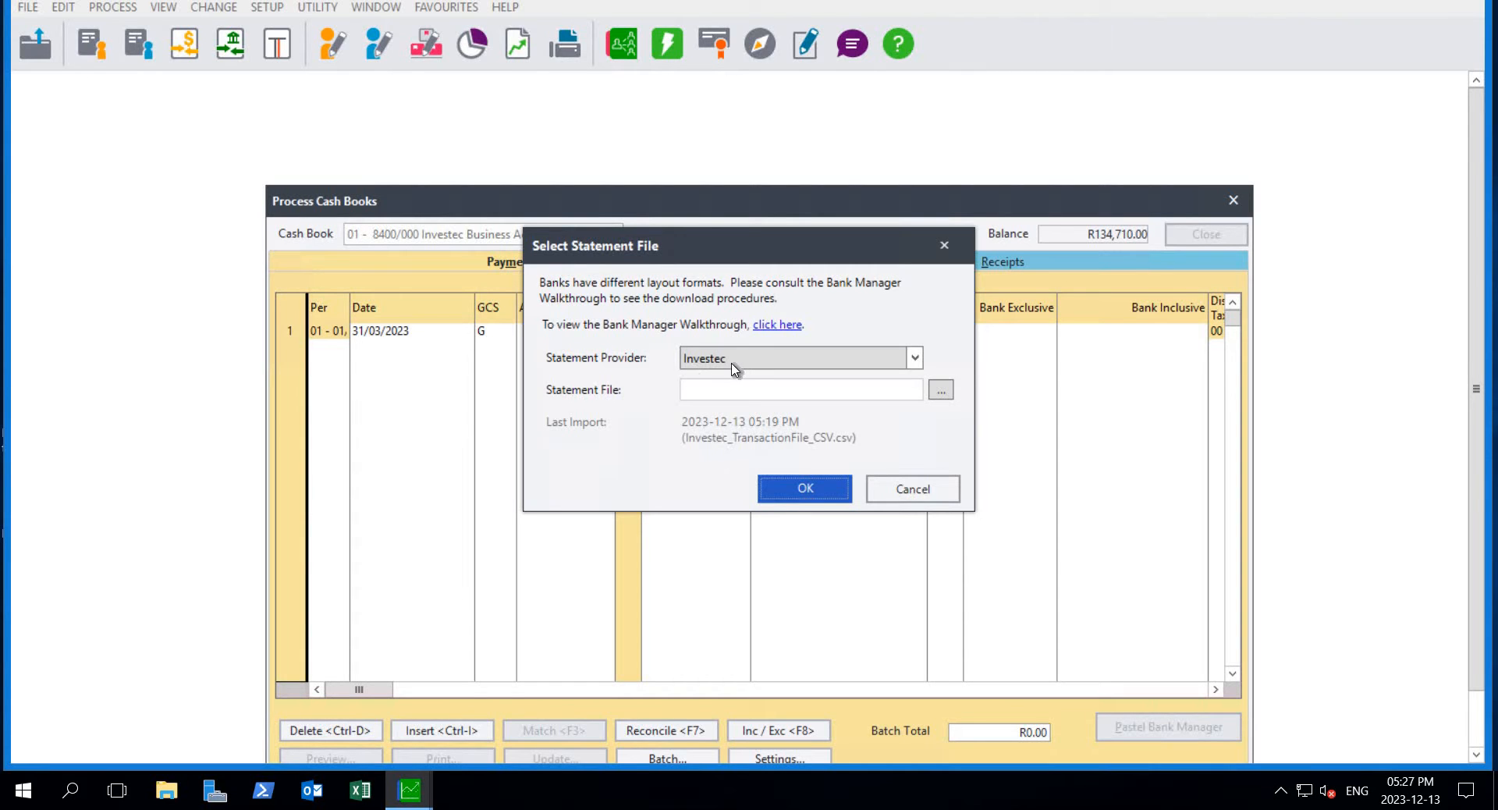
{"action": "left_click", "coordinate": [915, 359]}
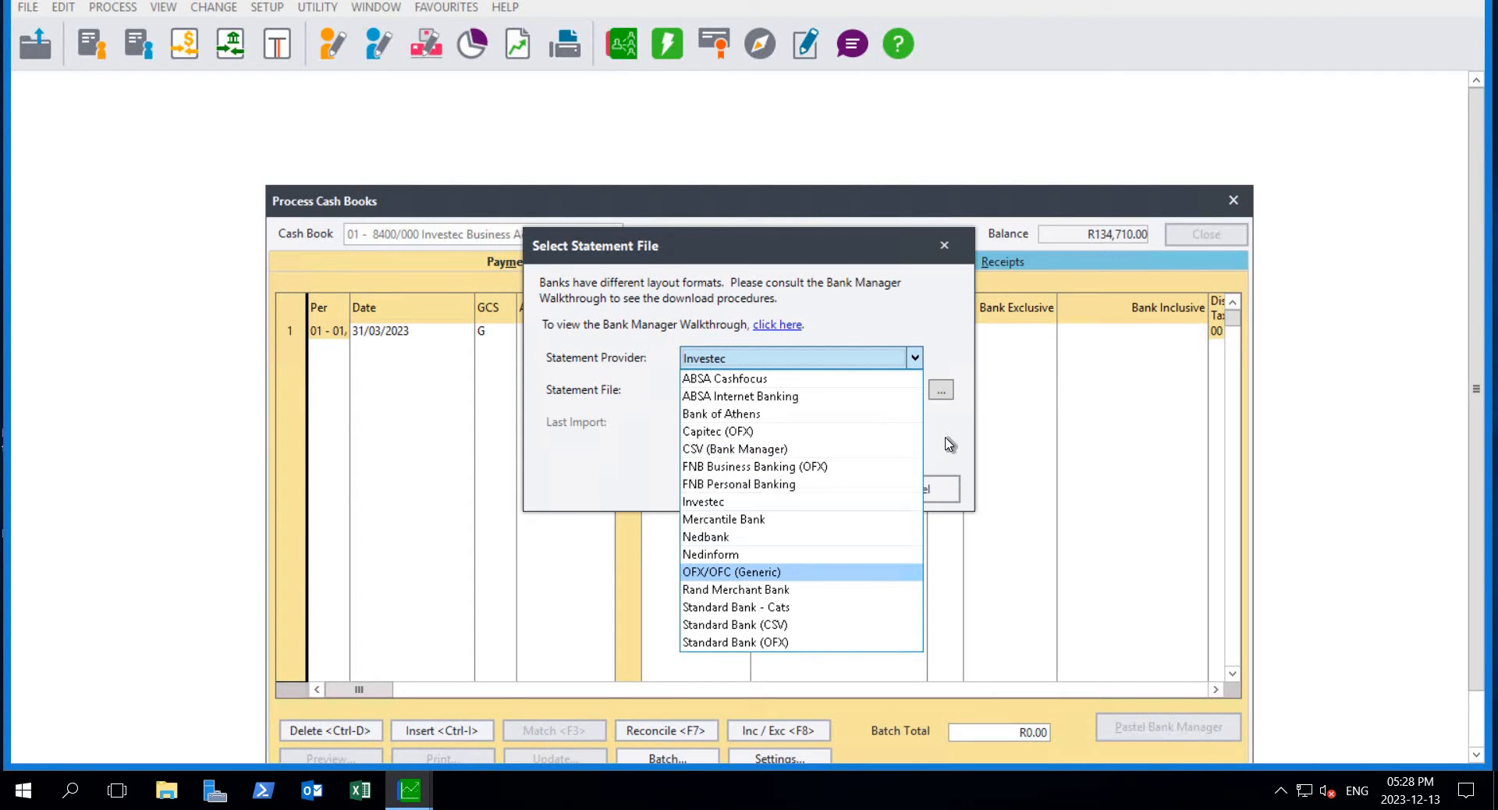
{"action": "key", "text": "f"}
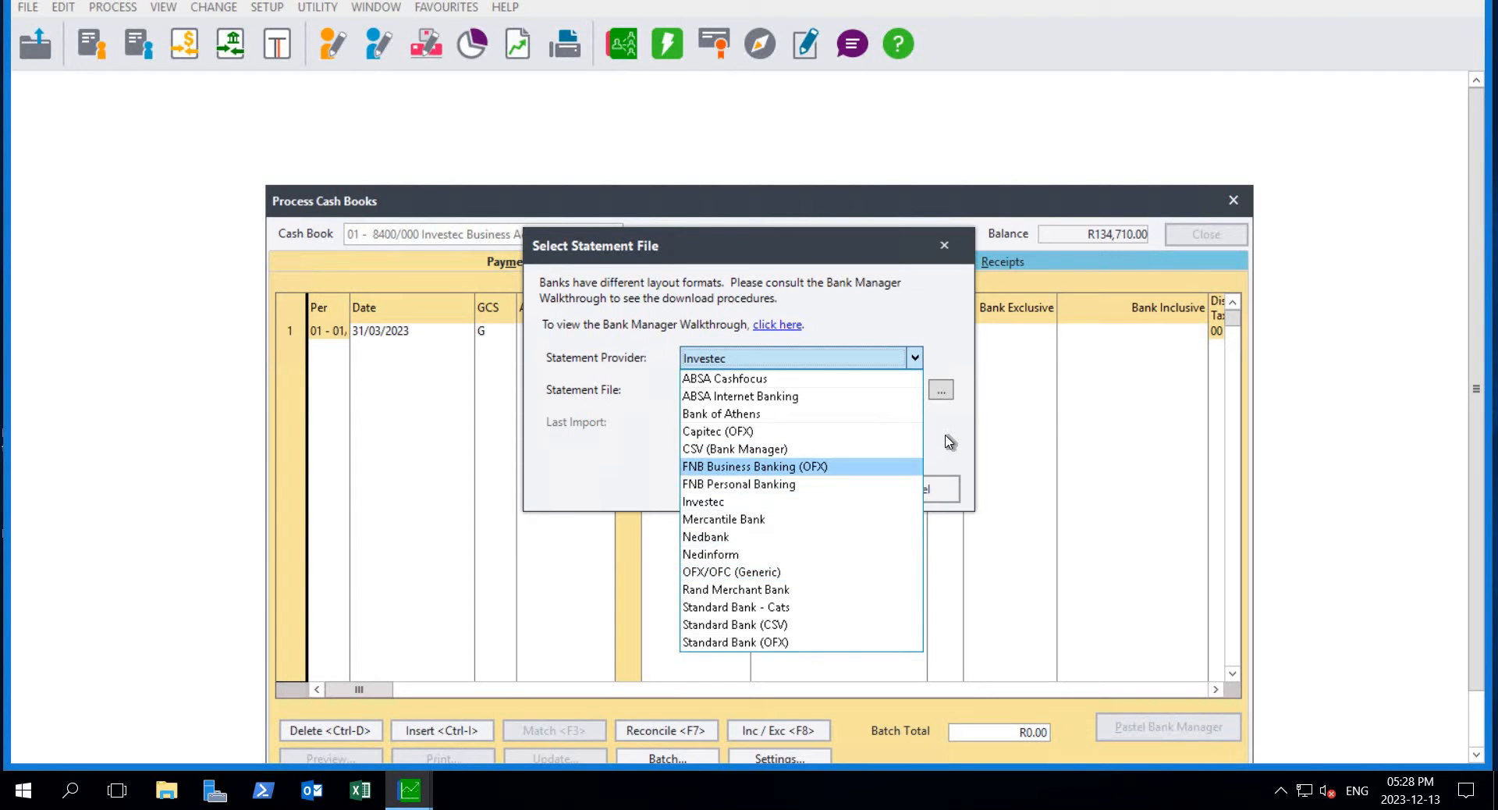
Import the bank statement file with Investec as the provider and continue past the statement summary to the transaction preview
{"action": "left_click", "coordinate": [942, 394]}
{"action": "left_click", "coordinate": [942, 392]}
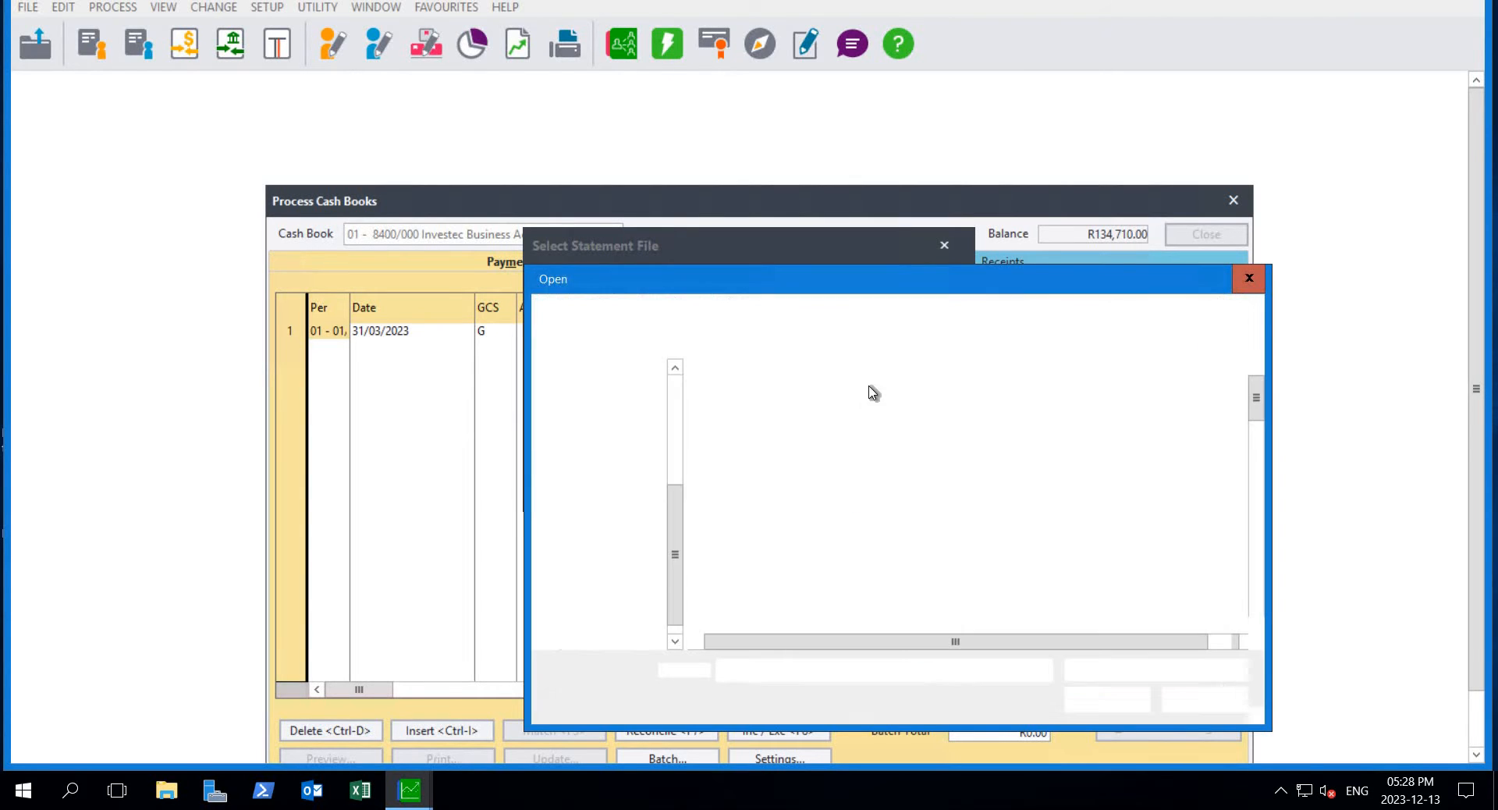
{"action": "left_click", "coordinate": [816, 399]}
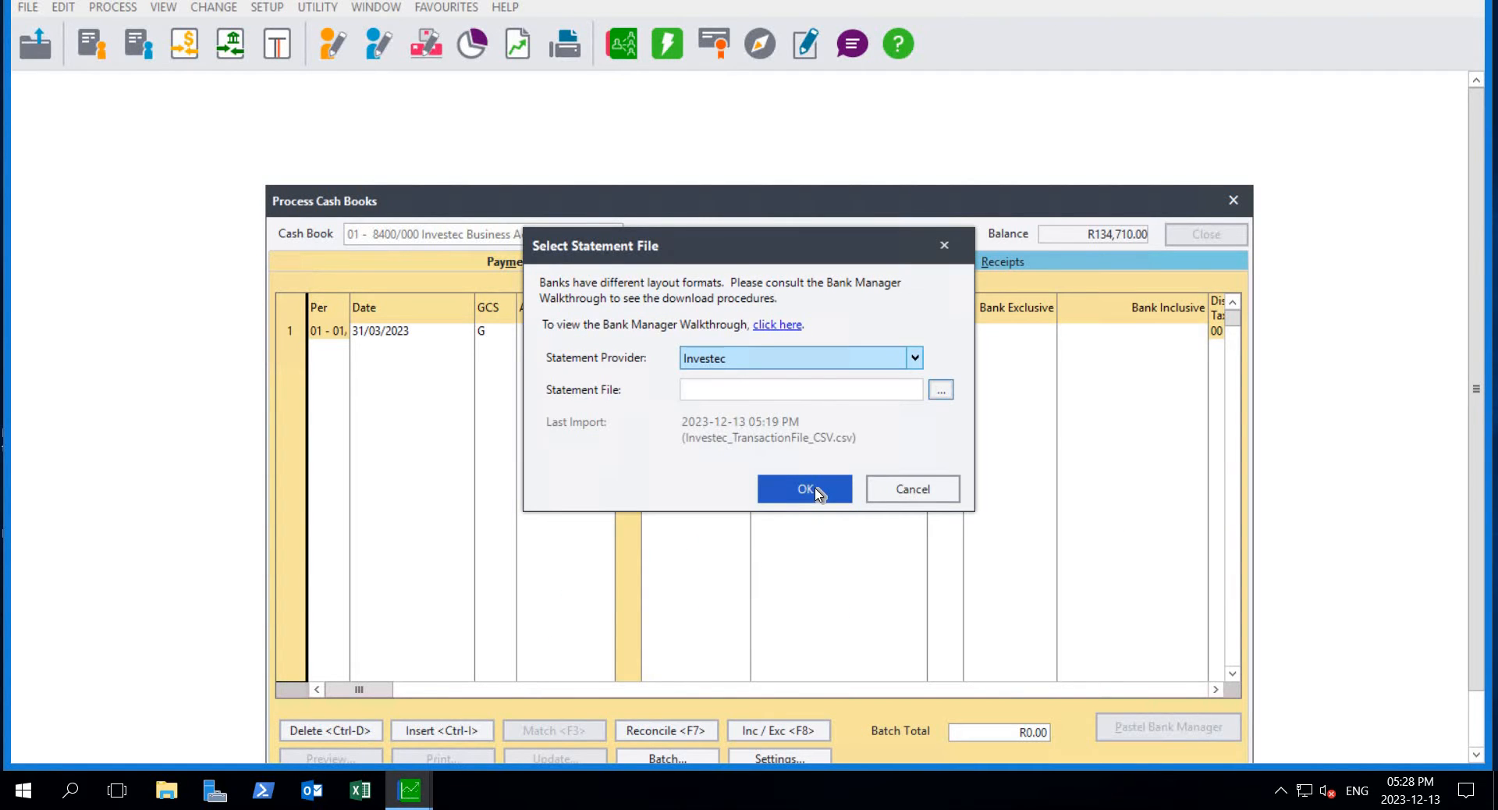
{"action": "left_click", "coordinate": [811, 489]}
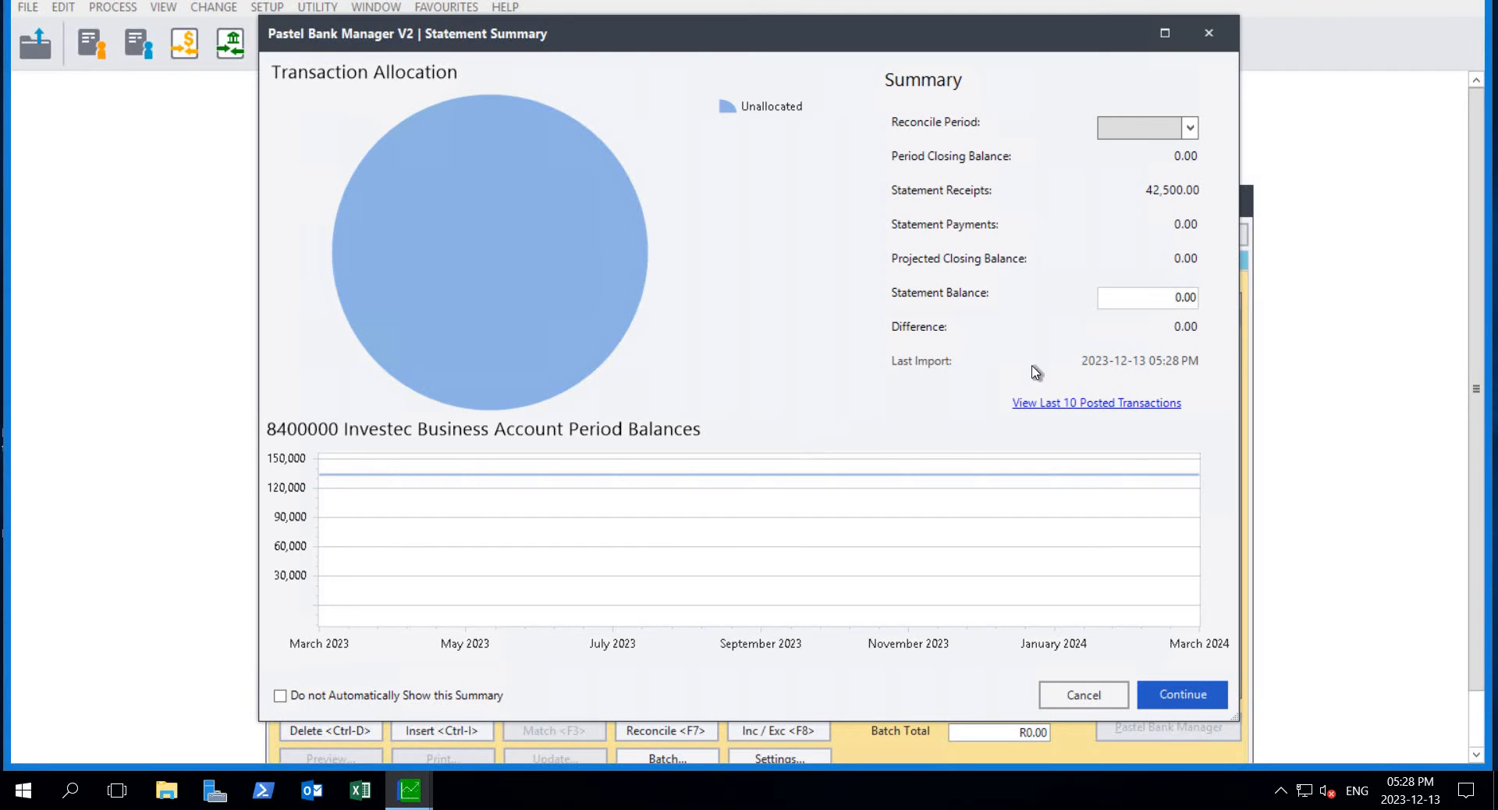
{"action": "left_click", "coordinate": [1184, 689]}
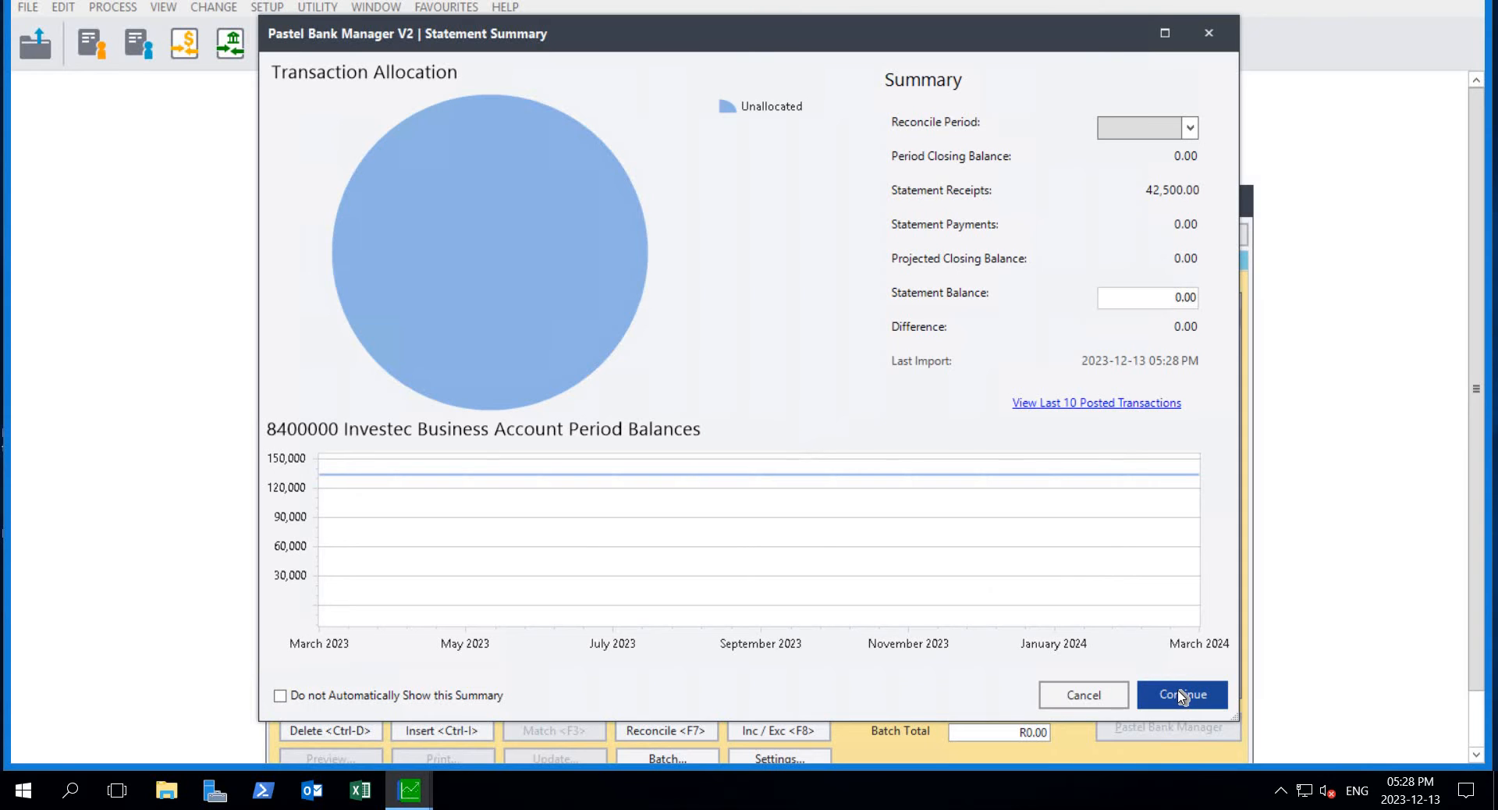
{"action": "left_click", "coordinate": [1178, 692]}
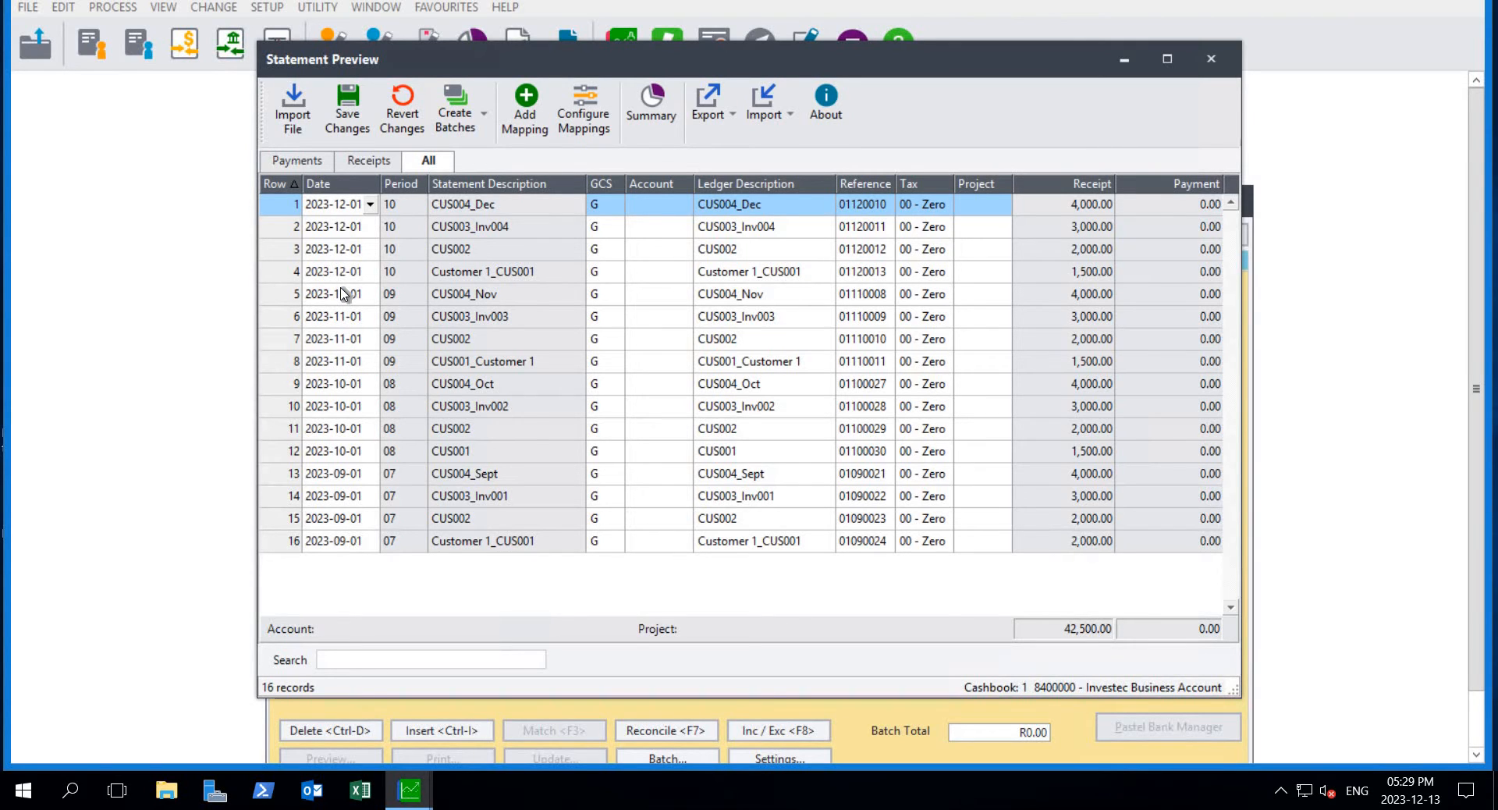
Review the statement transactions in descending and ascending row order
{"action": "left_click", "coordinate": [296, 184]}
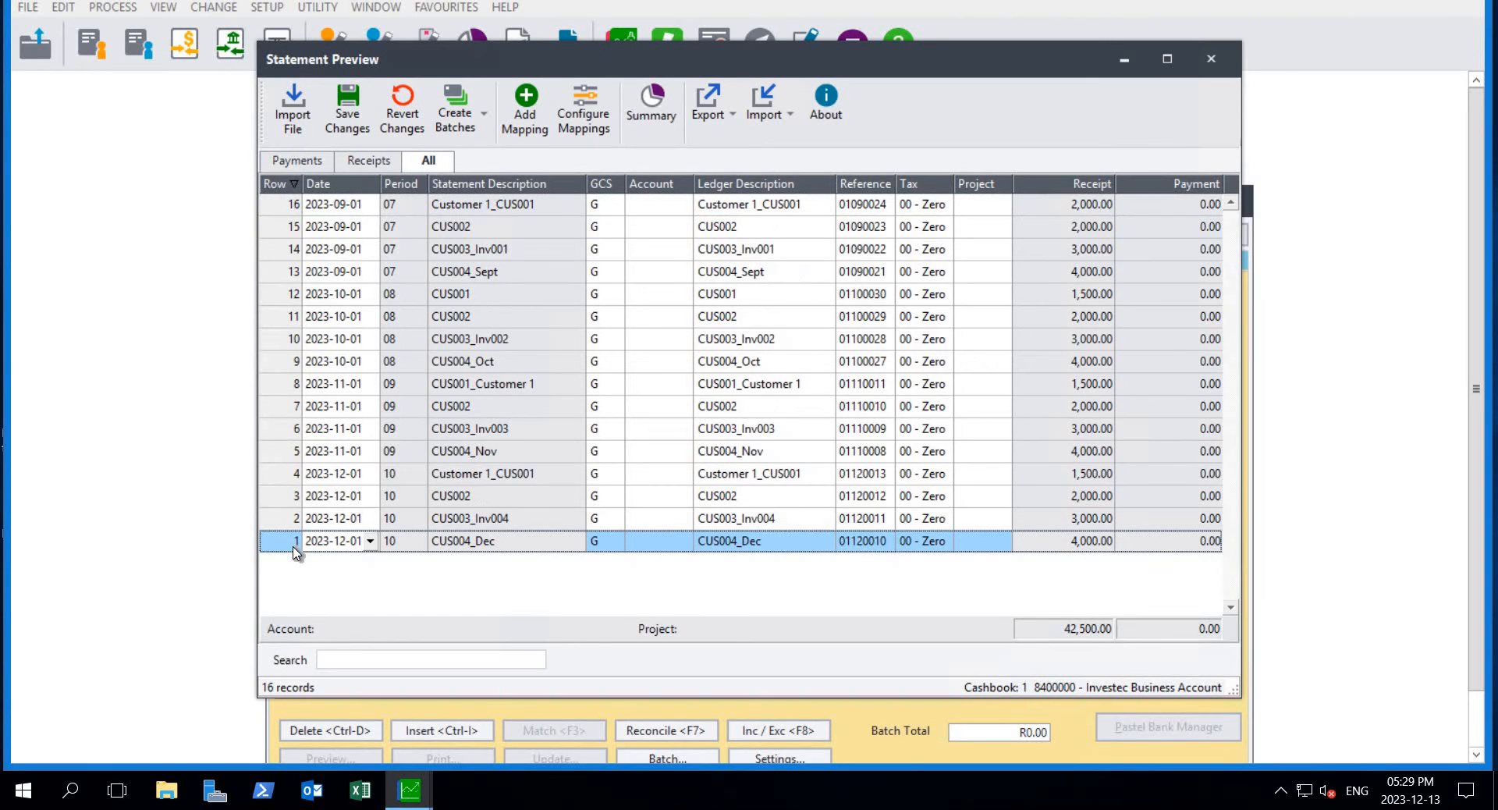
{"action": "left_click", "coordinate": [297, 186]}
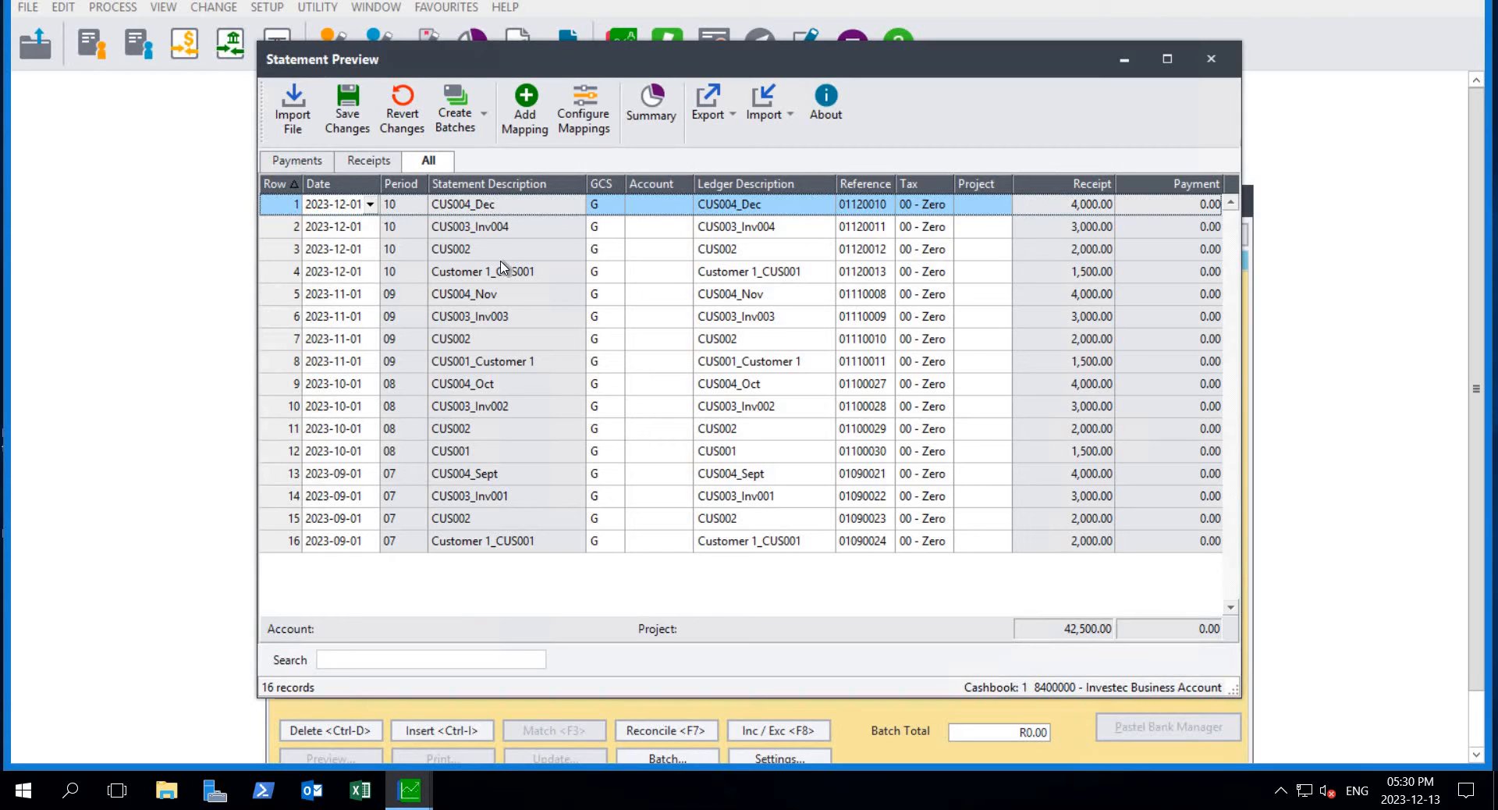
Allocate the row 15 receipt as type C to the customer account named in its statement description
{"action": "left_click", "coordinate": [473, 518]}
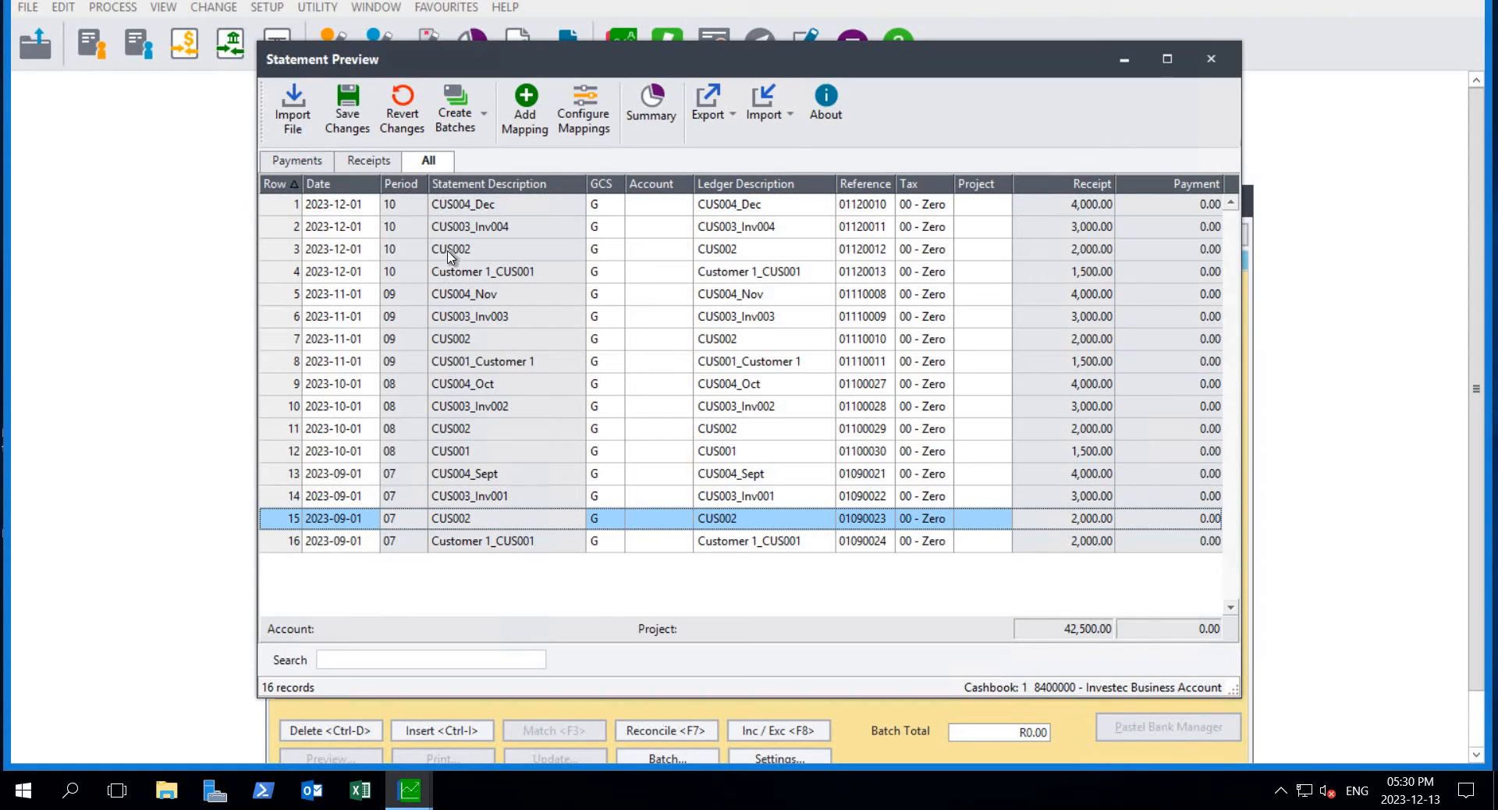
{"action": "left_click", "coordinate": [595, 521]}
{"action": "type", "text": "C"}
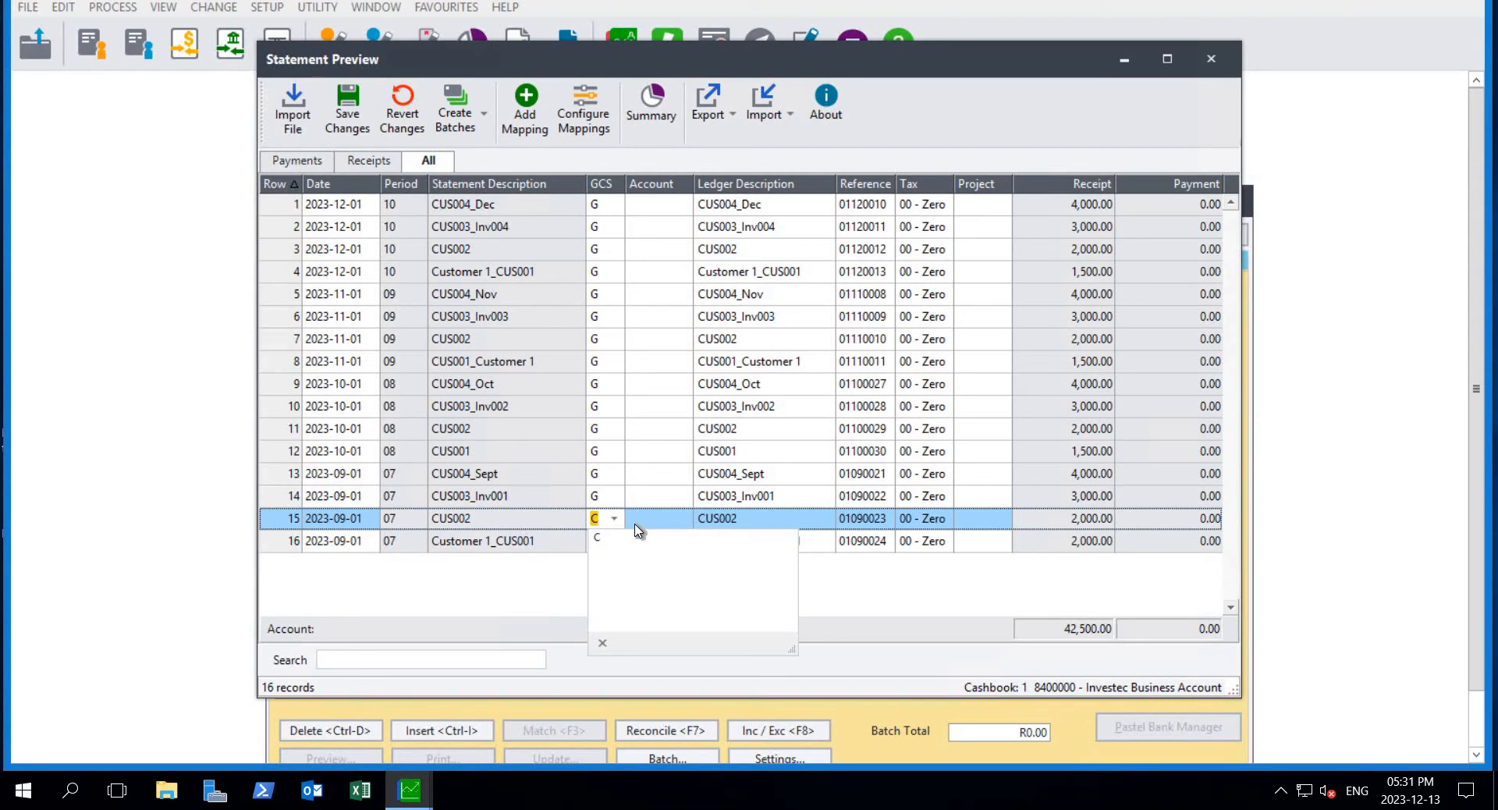
{"action": "left_click", "coordinate": [661, 521]}
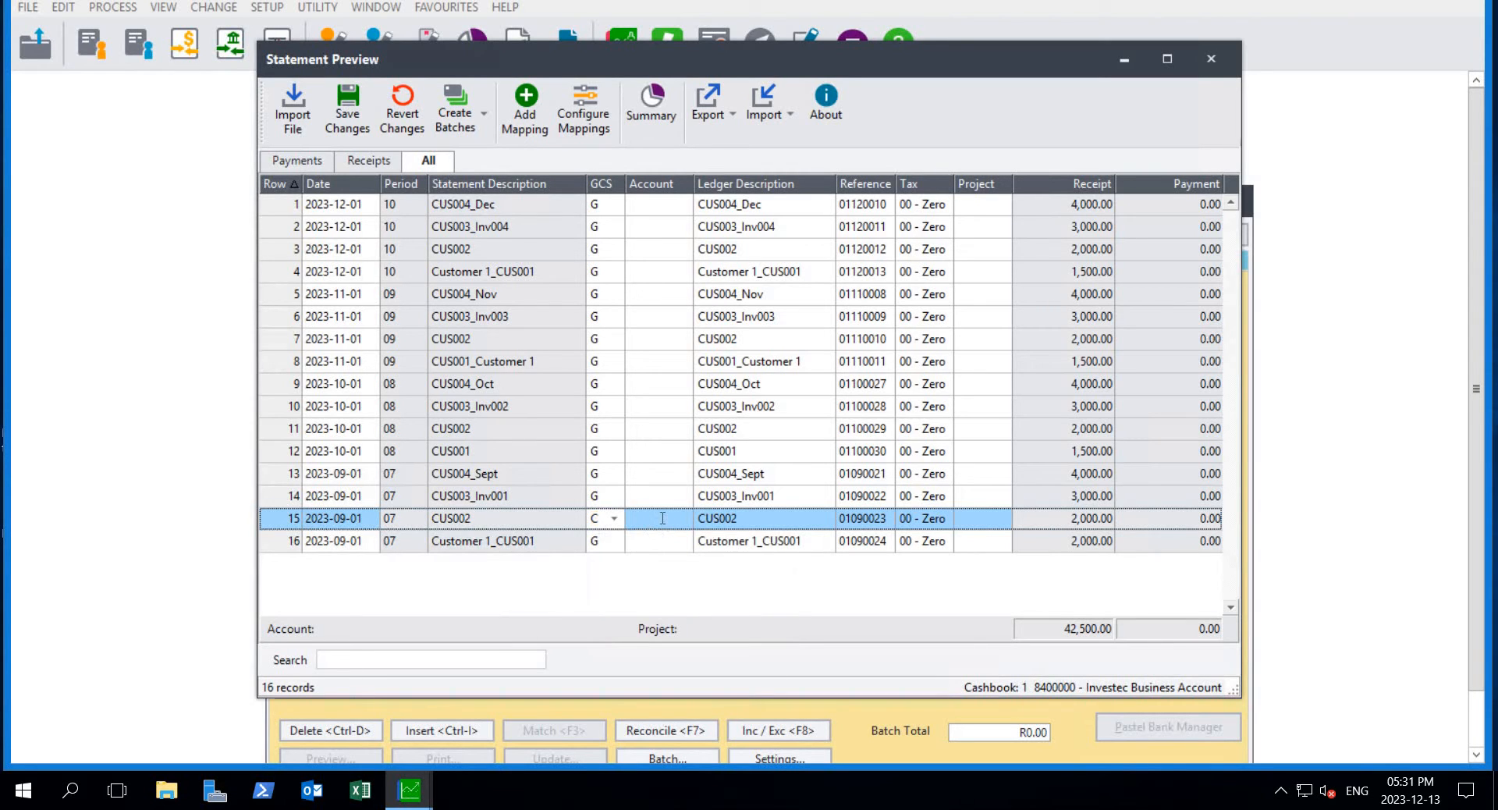
{"action": "left_click", "coordinate": [664, 517]}
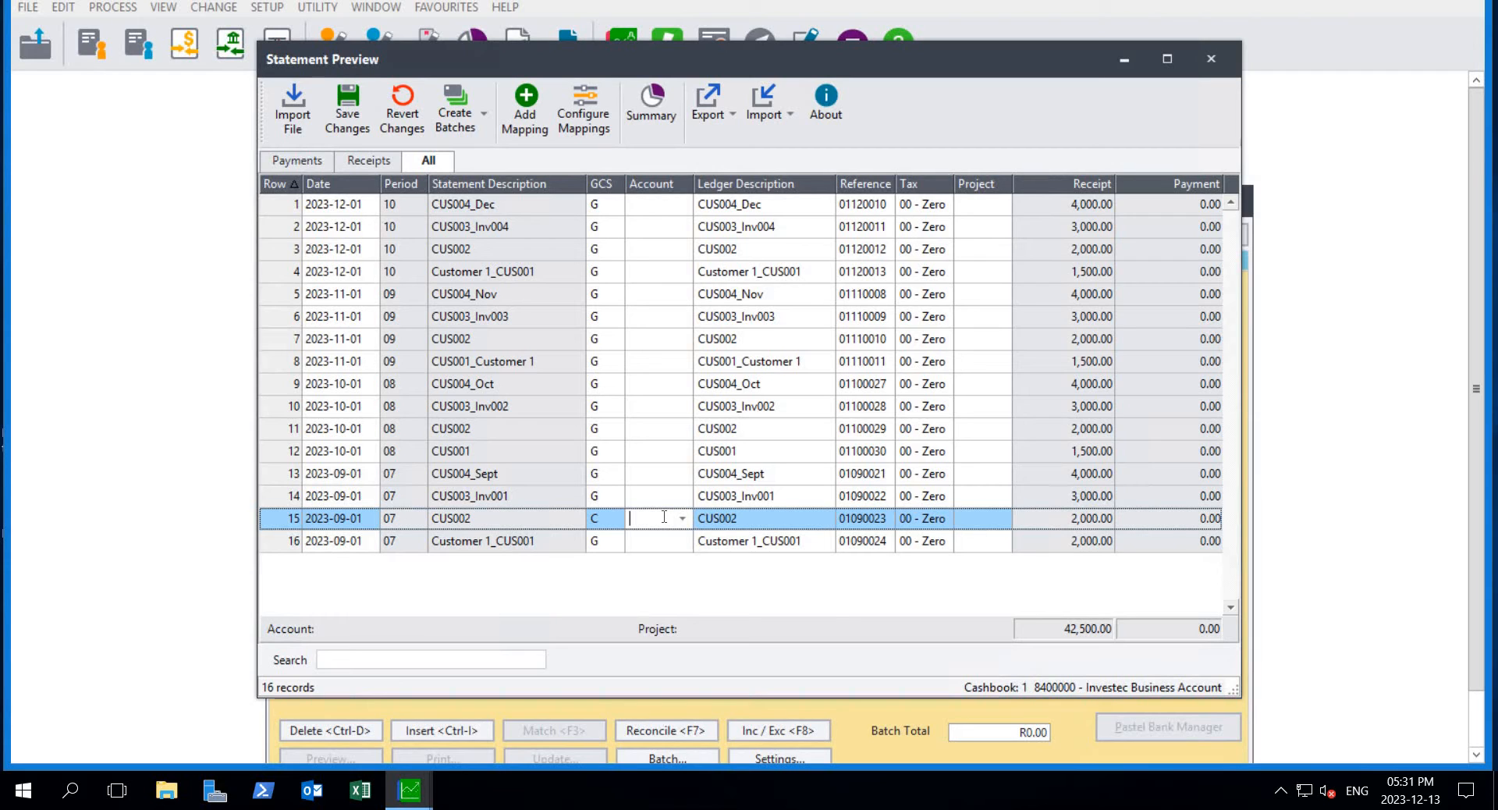
{"action": "type", "text": "CUS992"}
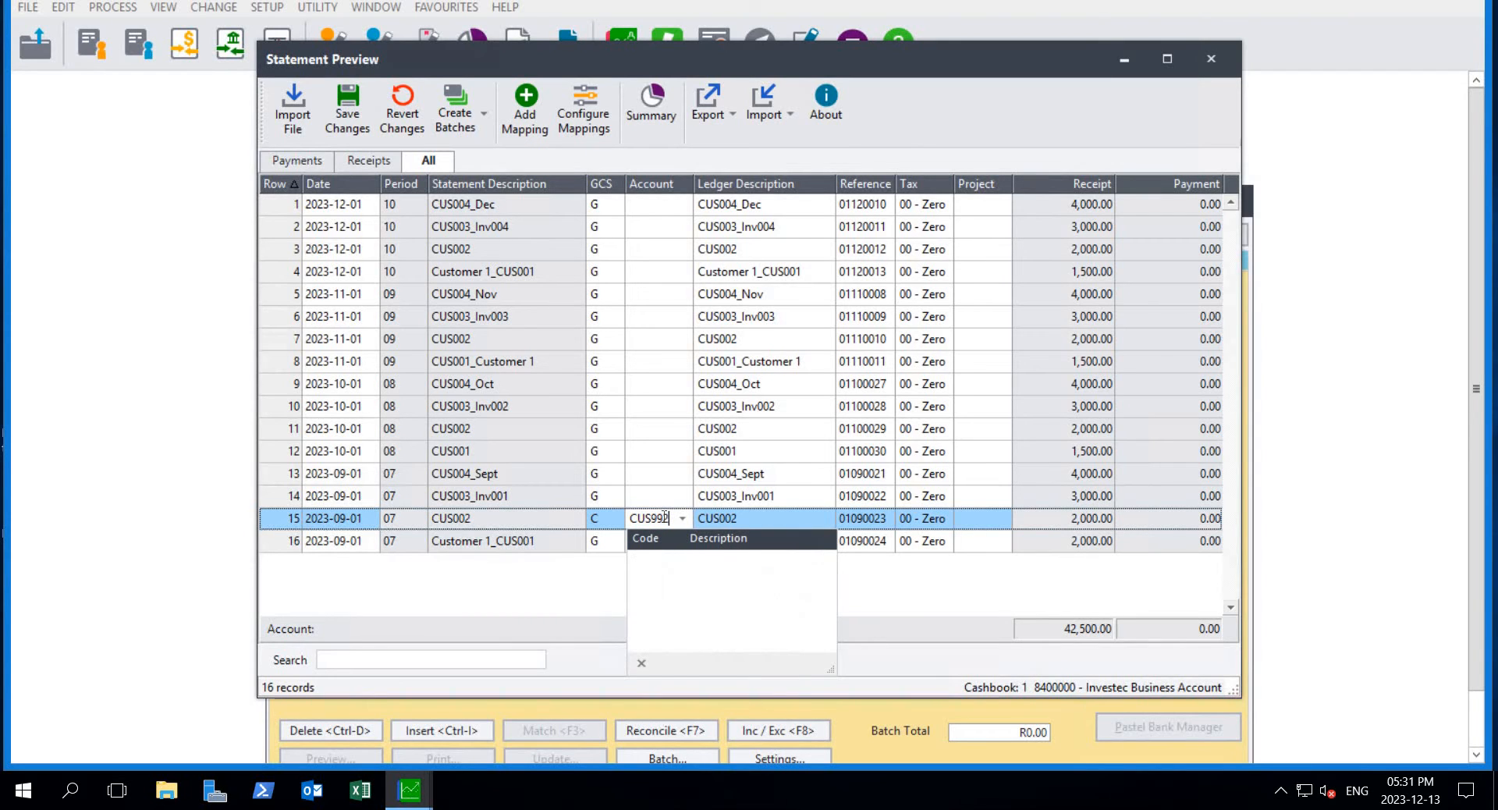
{"action": "key", "text": "BackSpace"}
{"action": "type", "text": "00"}
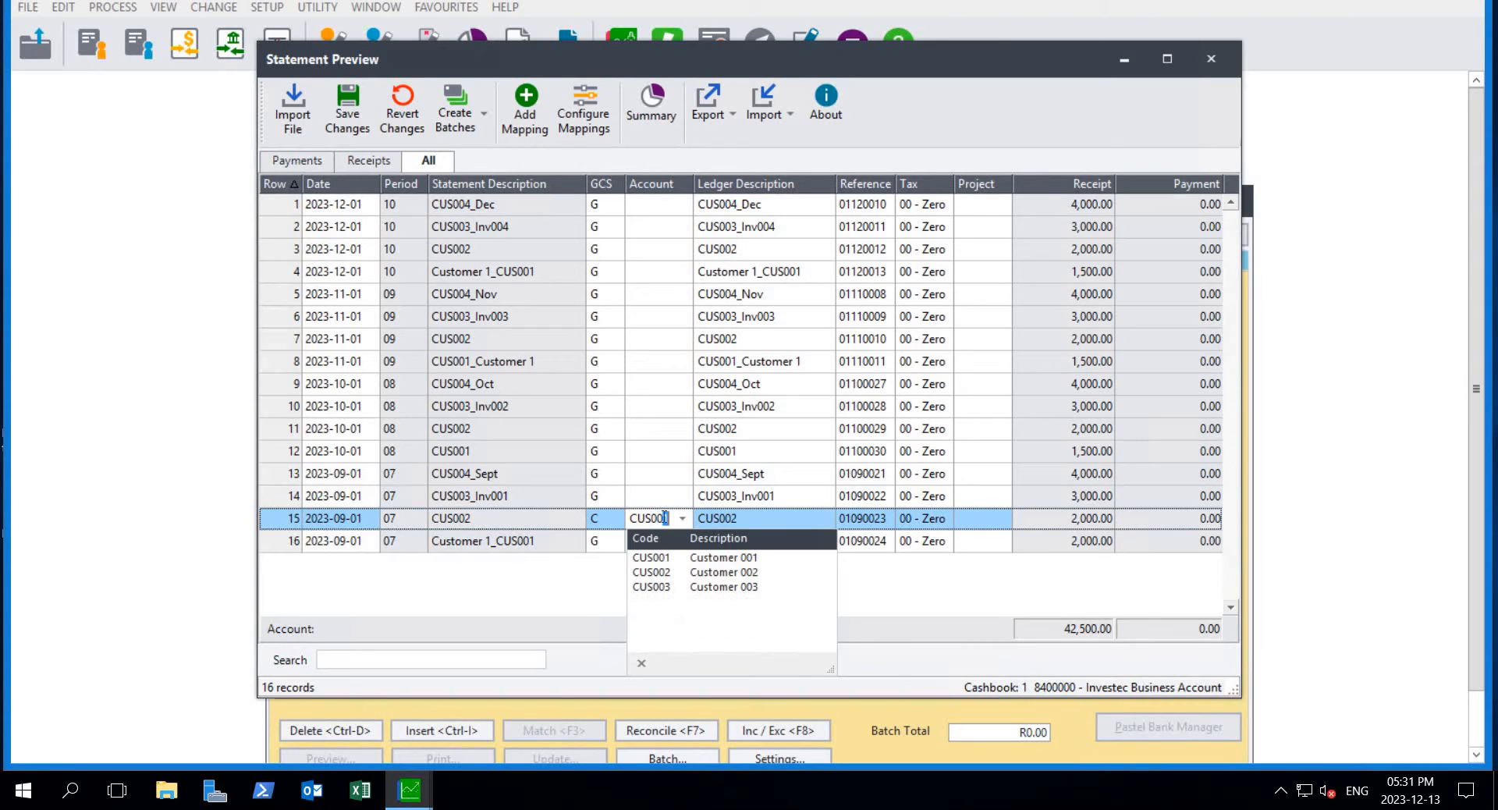
{"action": "type", "text": "2"}
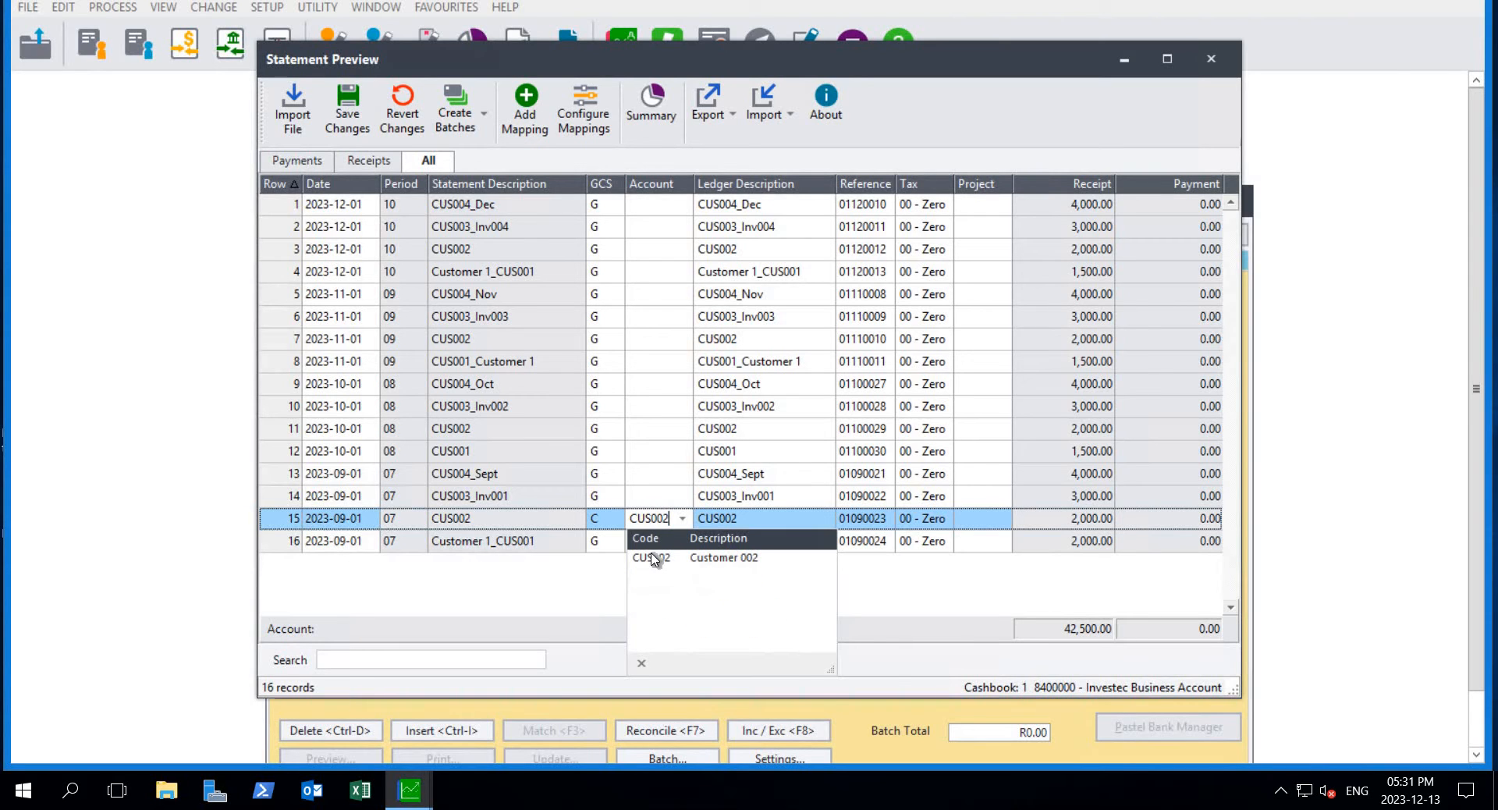
{"action": "left_click", "coordinate": [702, 558]}
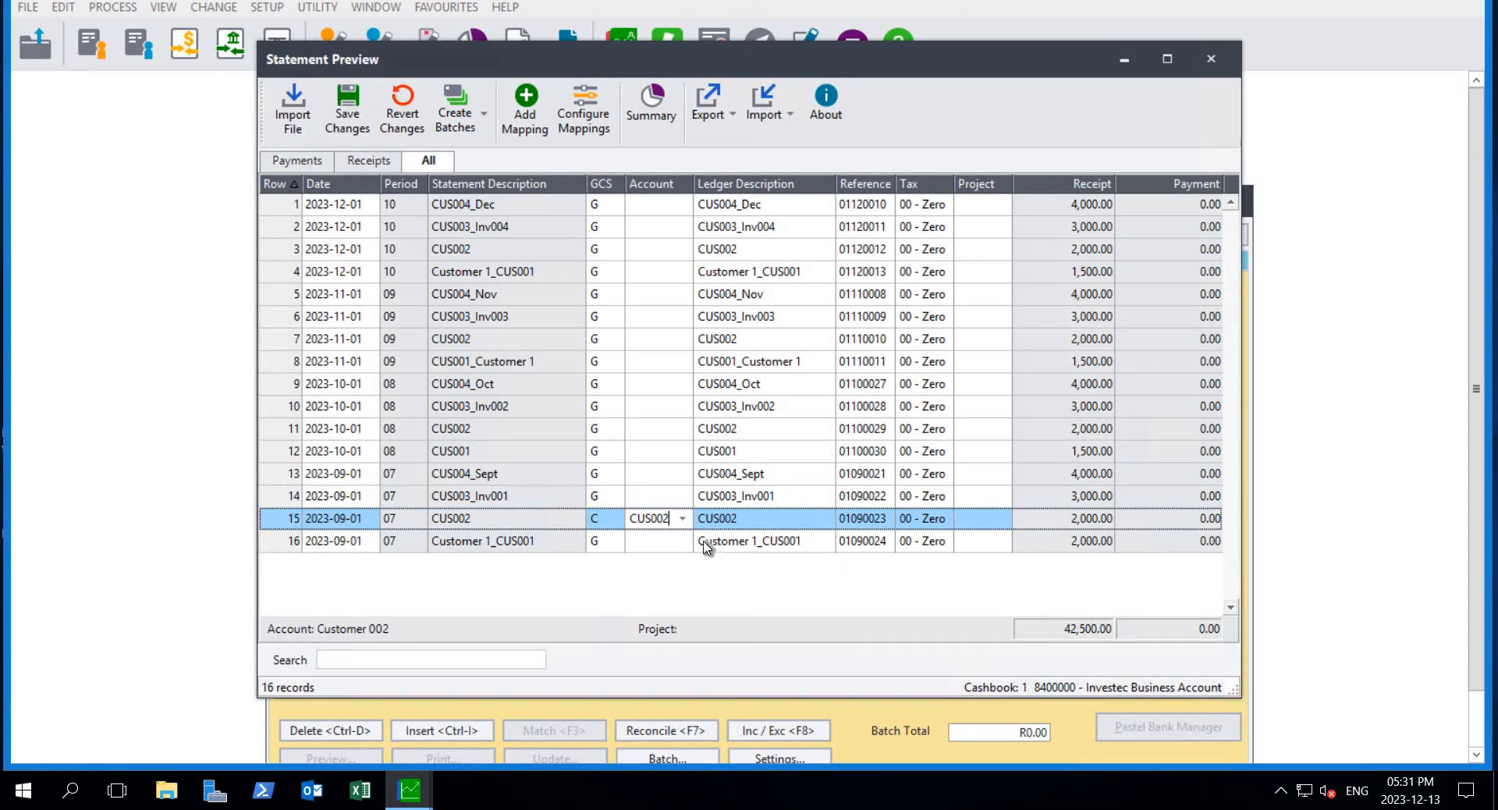
Append "receipt" to row 15's ledger description and save the row as a receipts mapping for the current cashbook, applied to the current import
{"action": "key", "text": "Tab"}
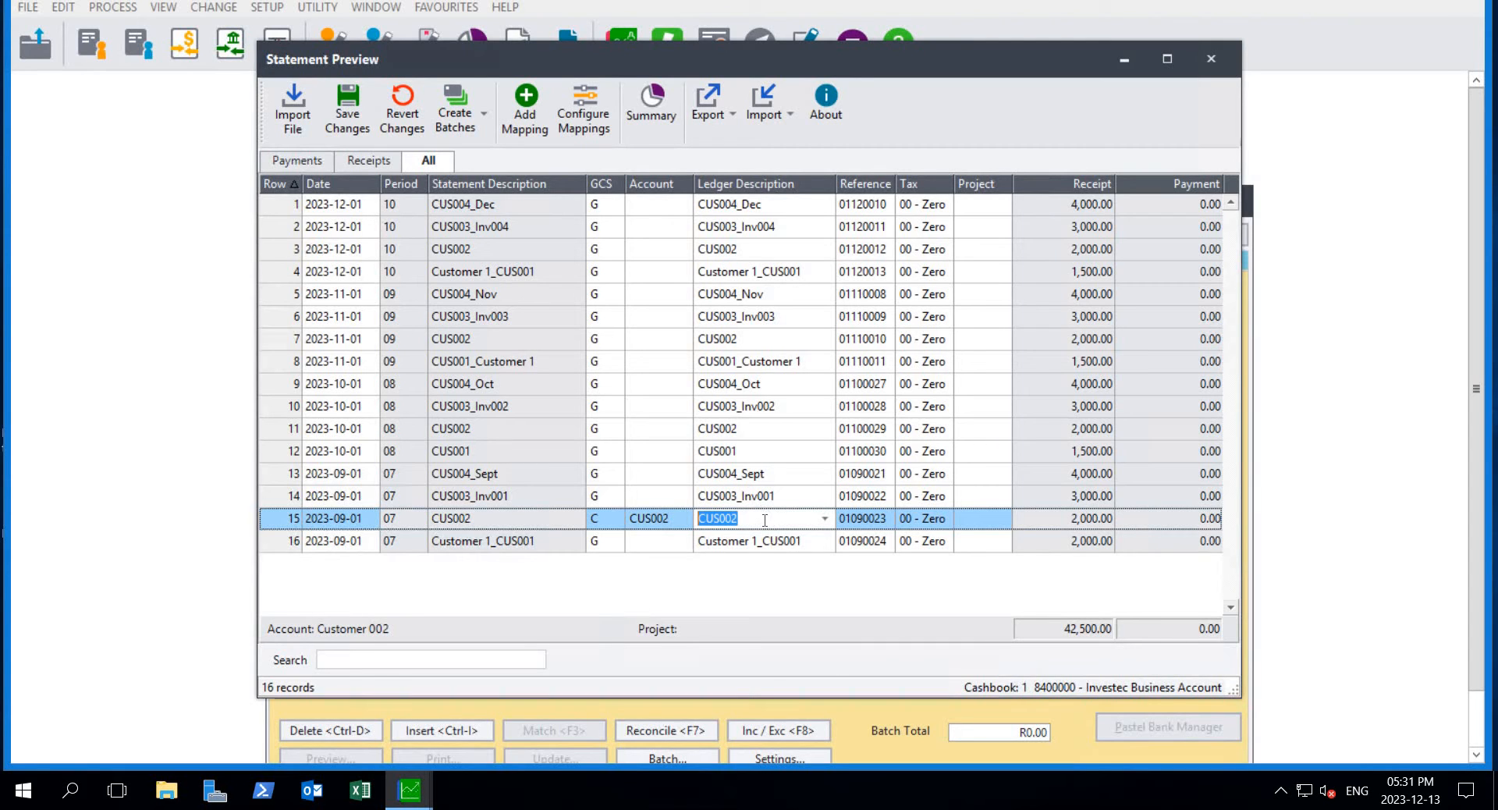
{"action": "left_click", "coordinate": [765, 517]}
{"action": "type", "text": "receipt"}
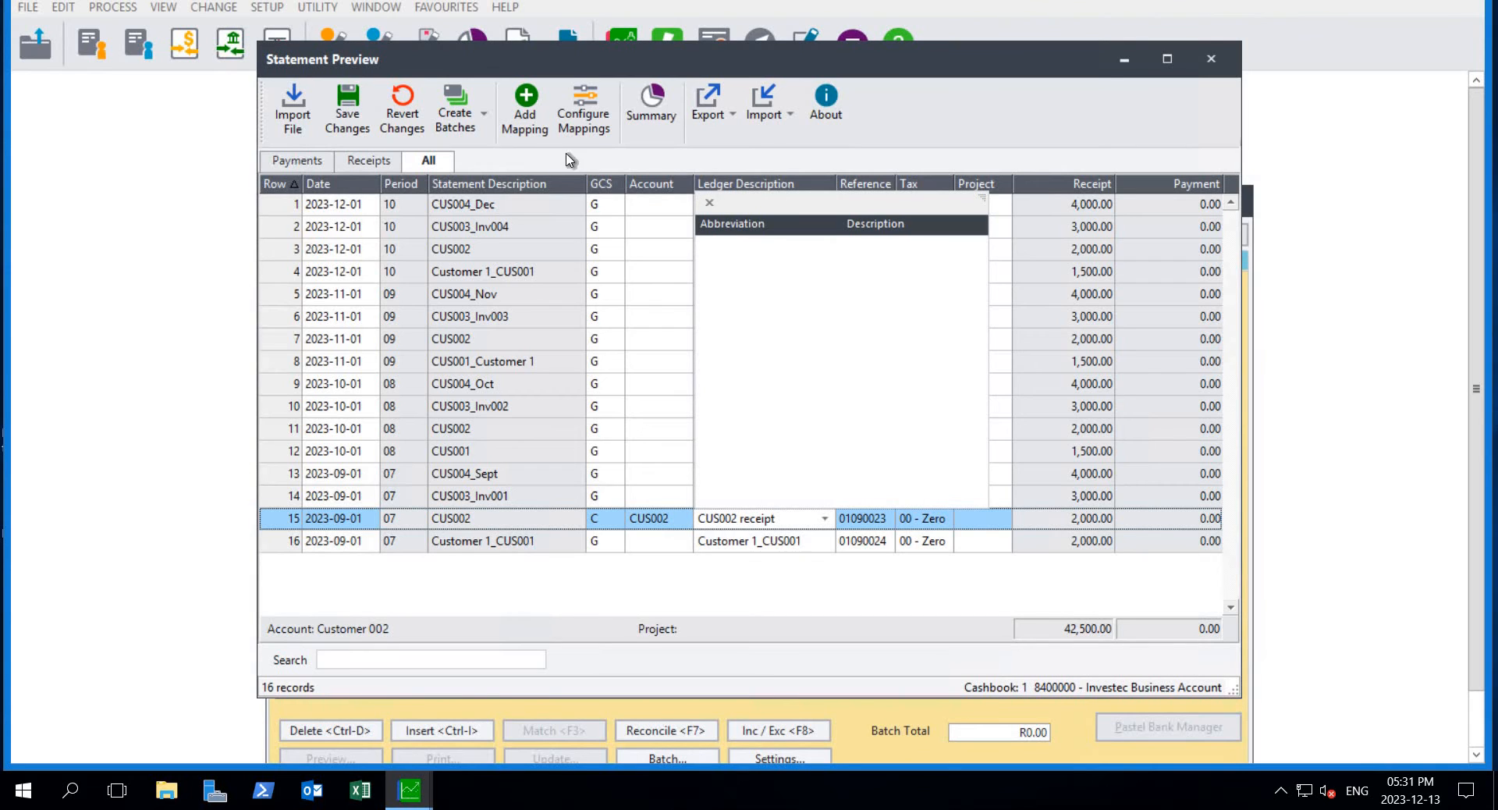
{"action": "left_click", "coordinate": [621, 521]}
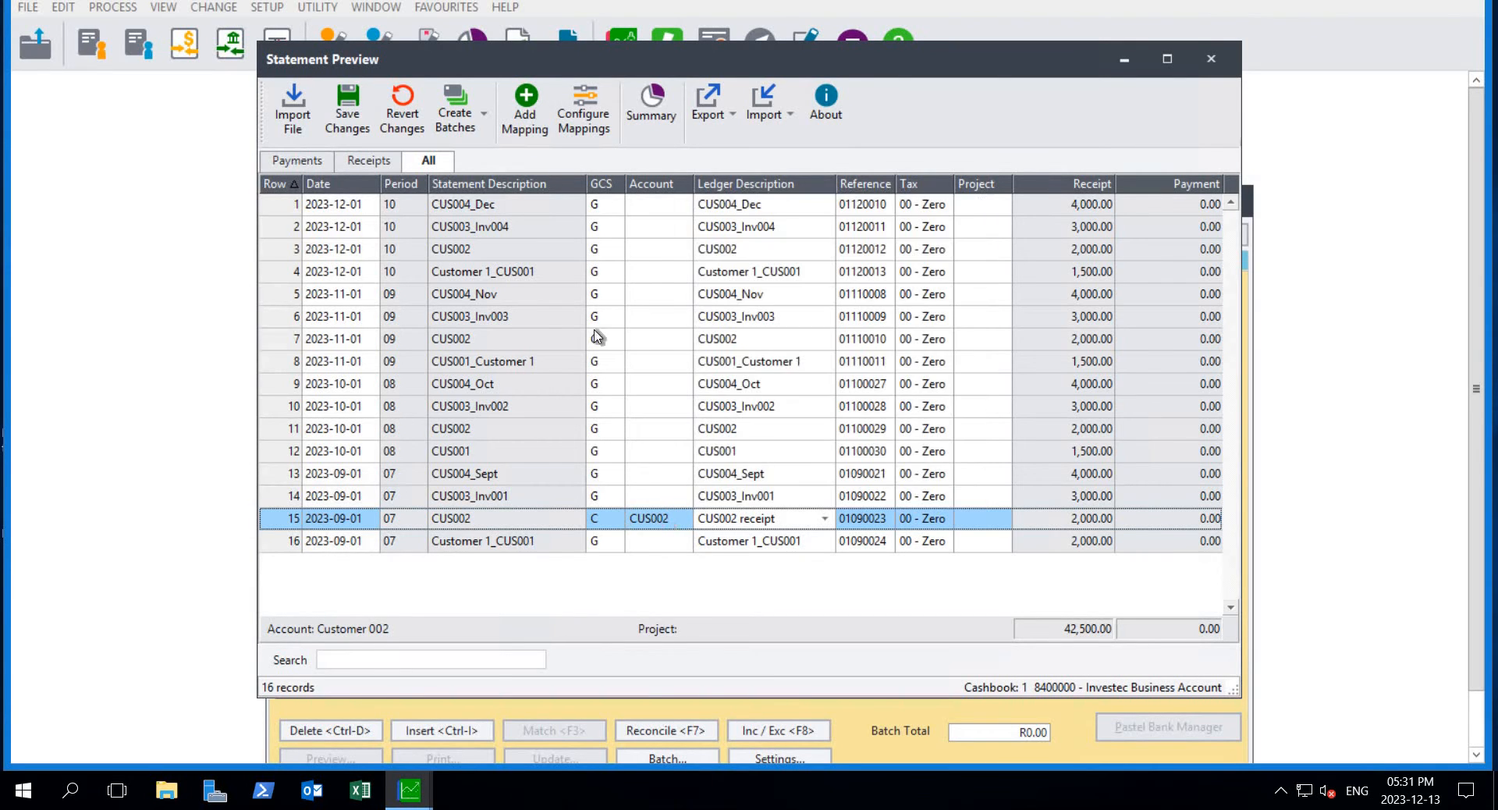
{"action": "left_click", "coordinate": [527, 100]}
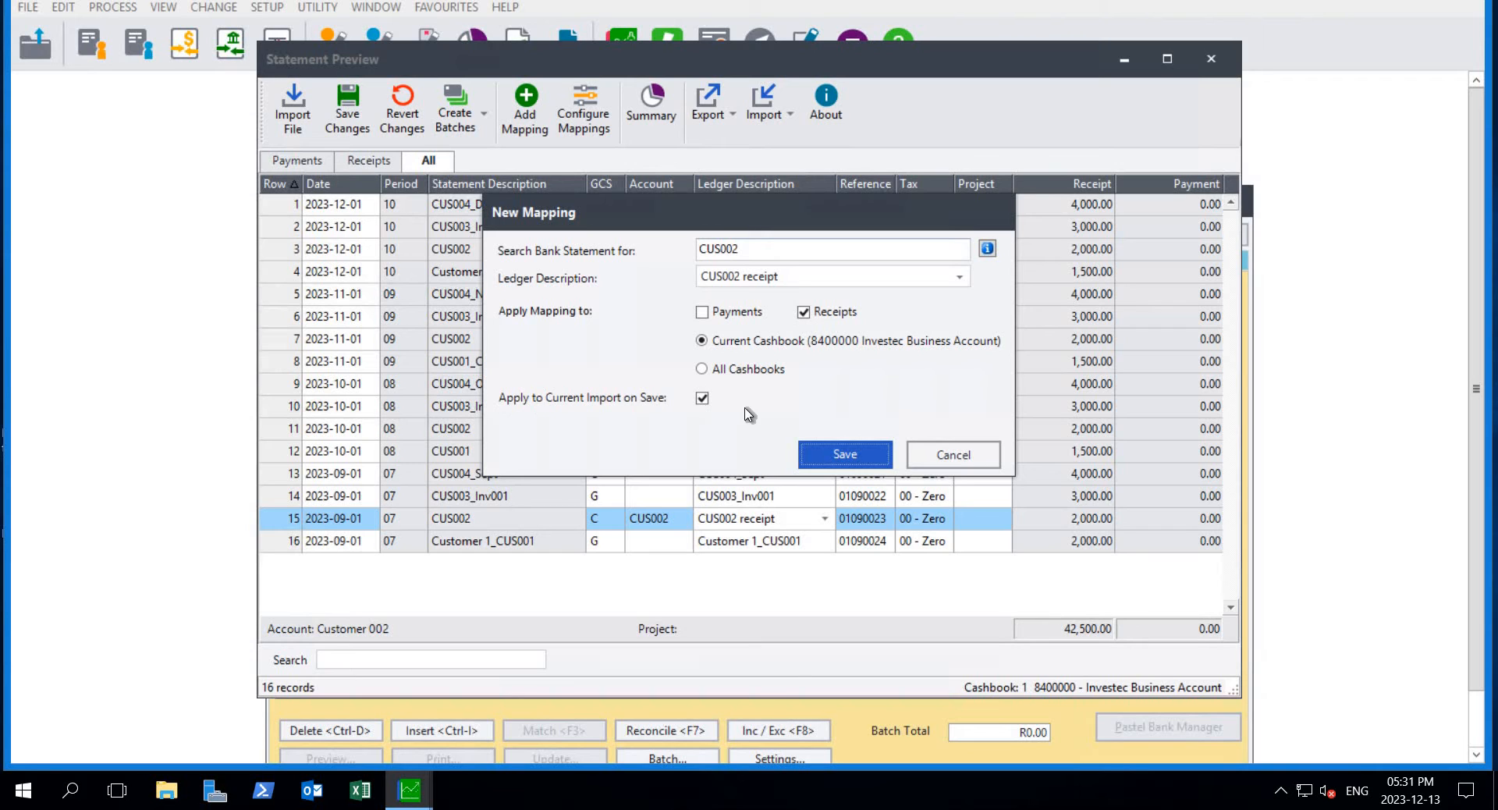
{"action": "left_click", "coordinate": [875, 459]}
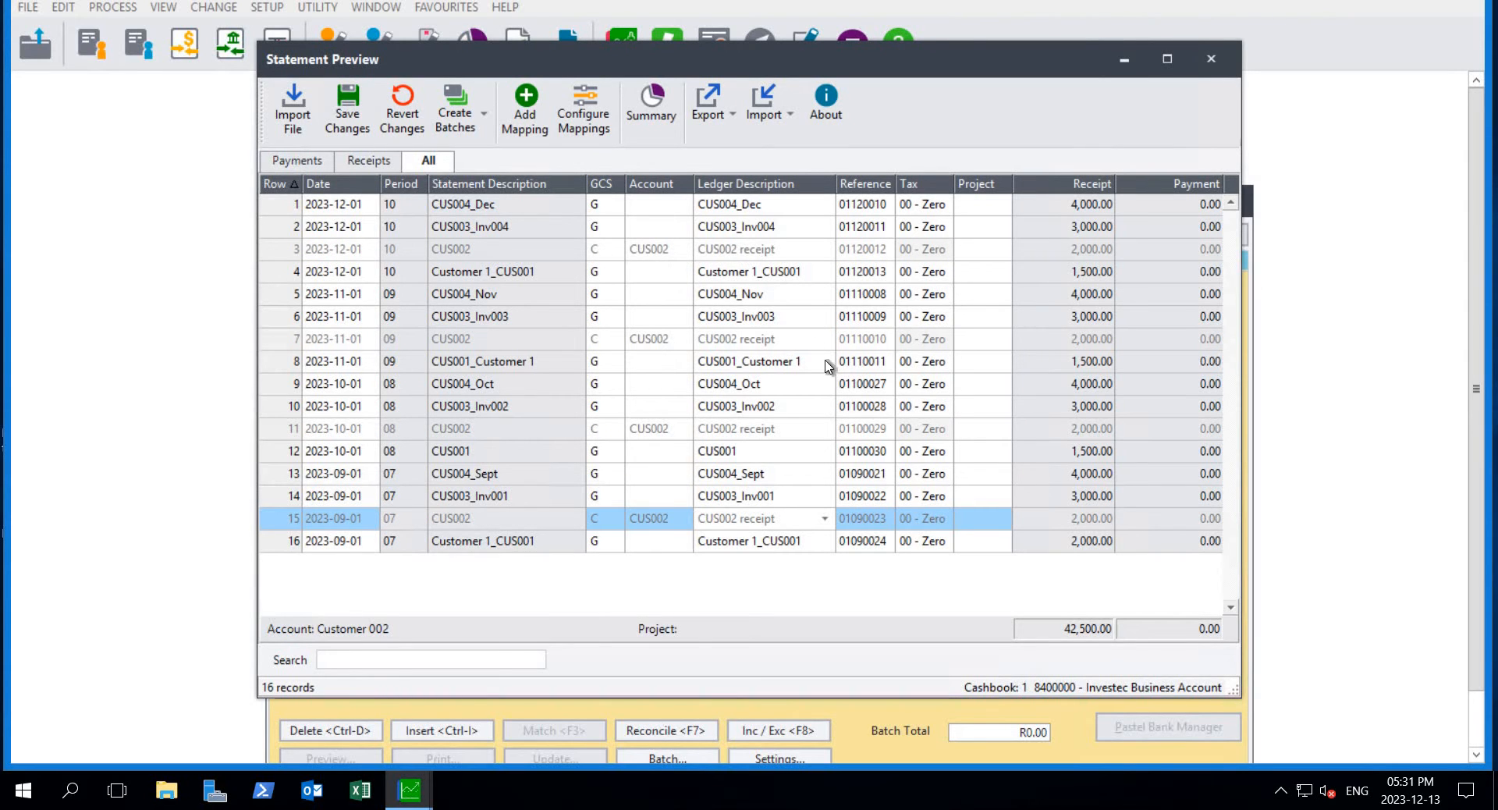
{"action": "left_click", "coordinate": [748, 525]}
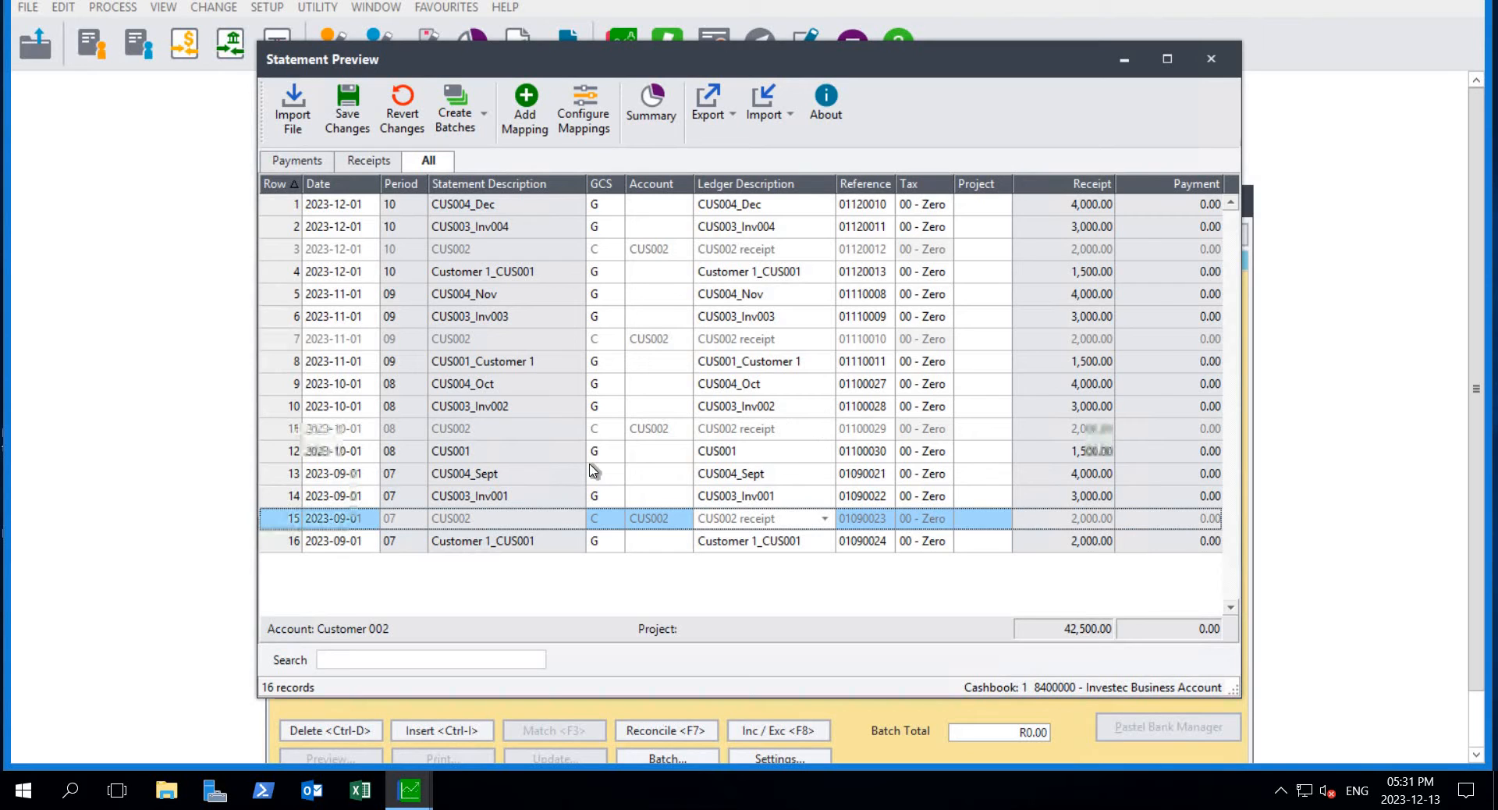
Allocate the row 16 receipt as type C to the customer account named in its statement description
{"action": "left_click", "coordinate": [600, 542]}
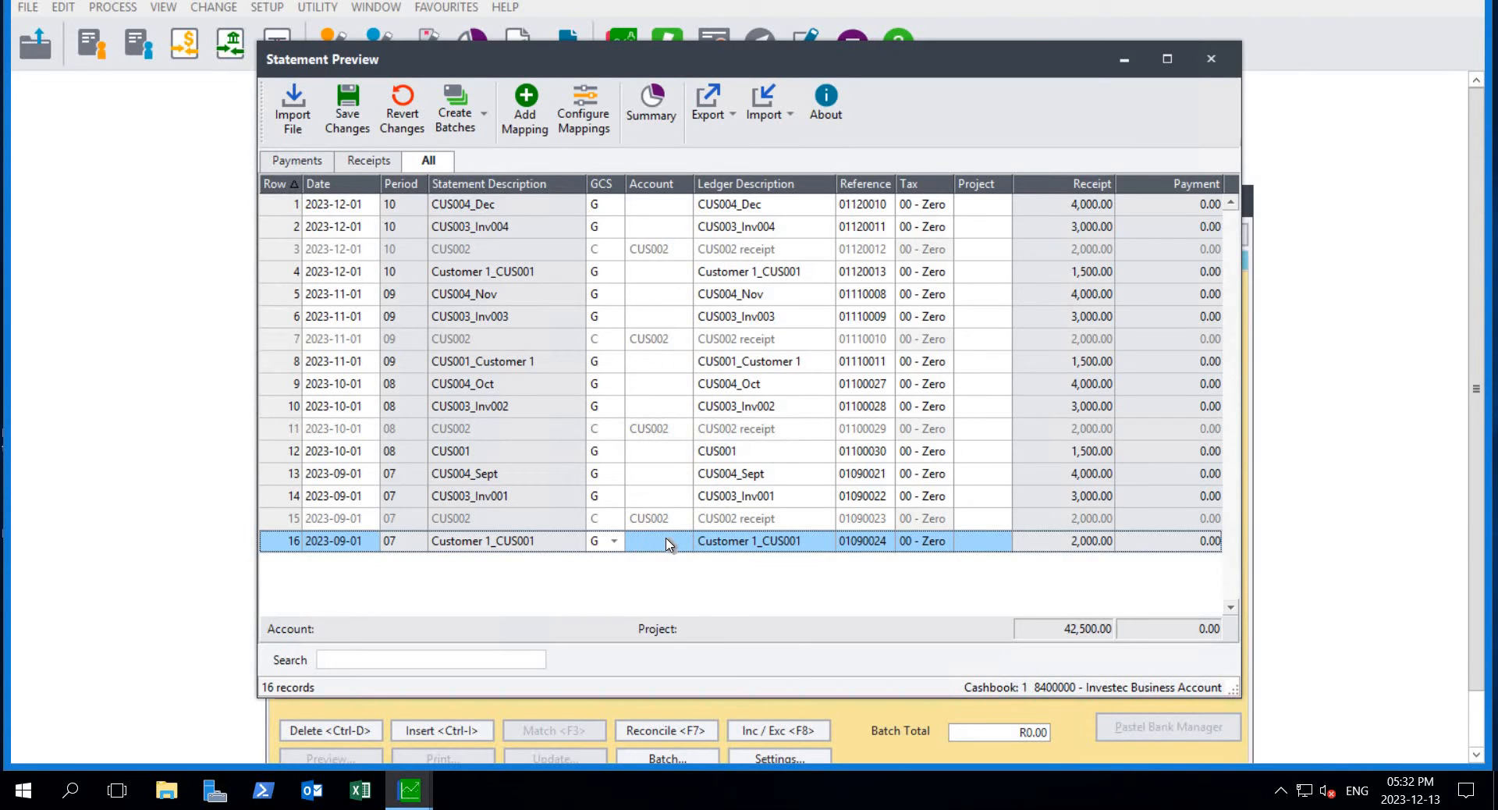
{"action": "type", "text": "C"}
{"action": "key", "text": "Tab"}
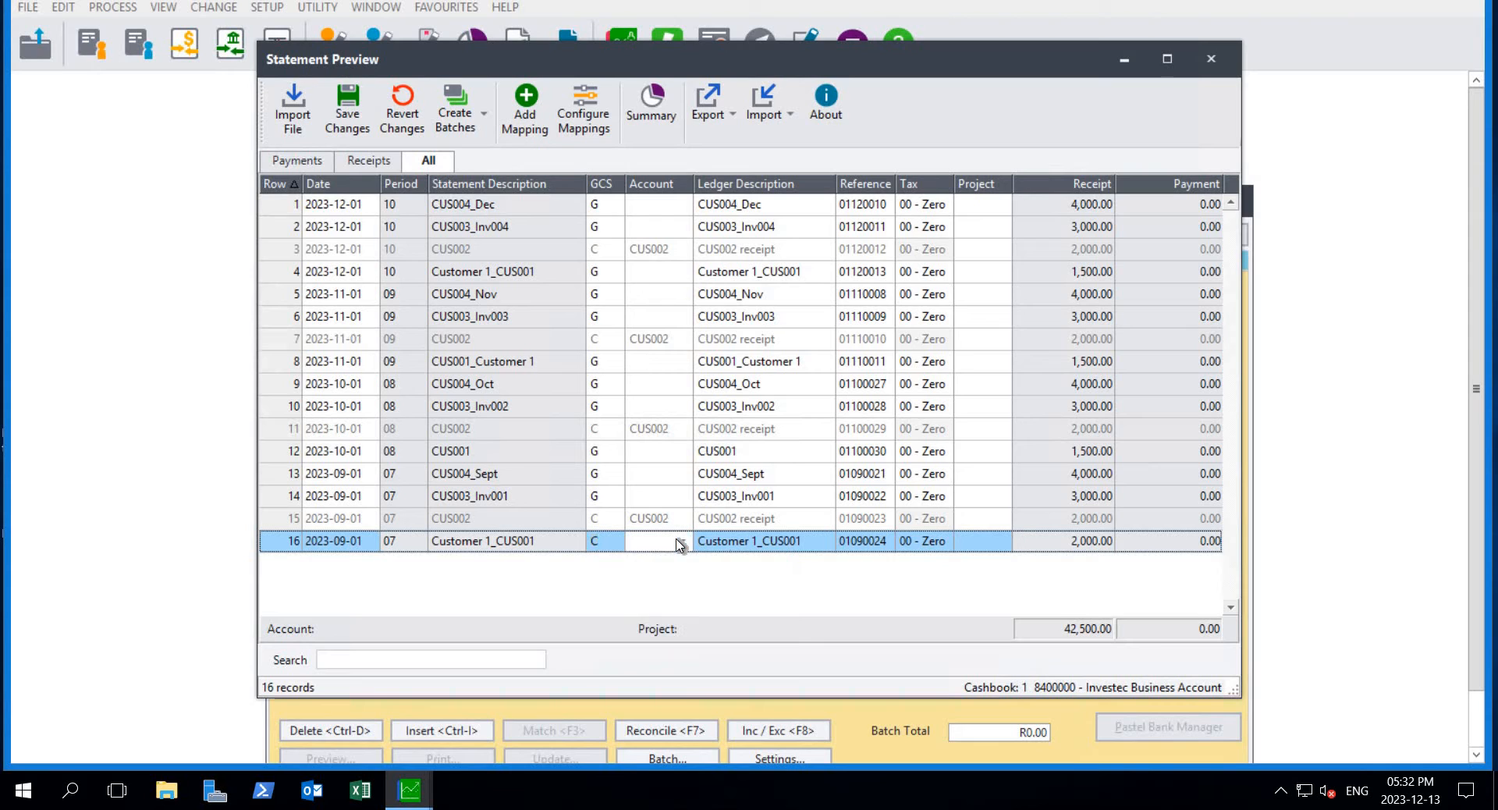
{"action": "type", "text": "C"}
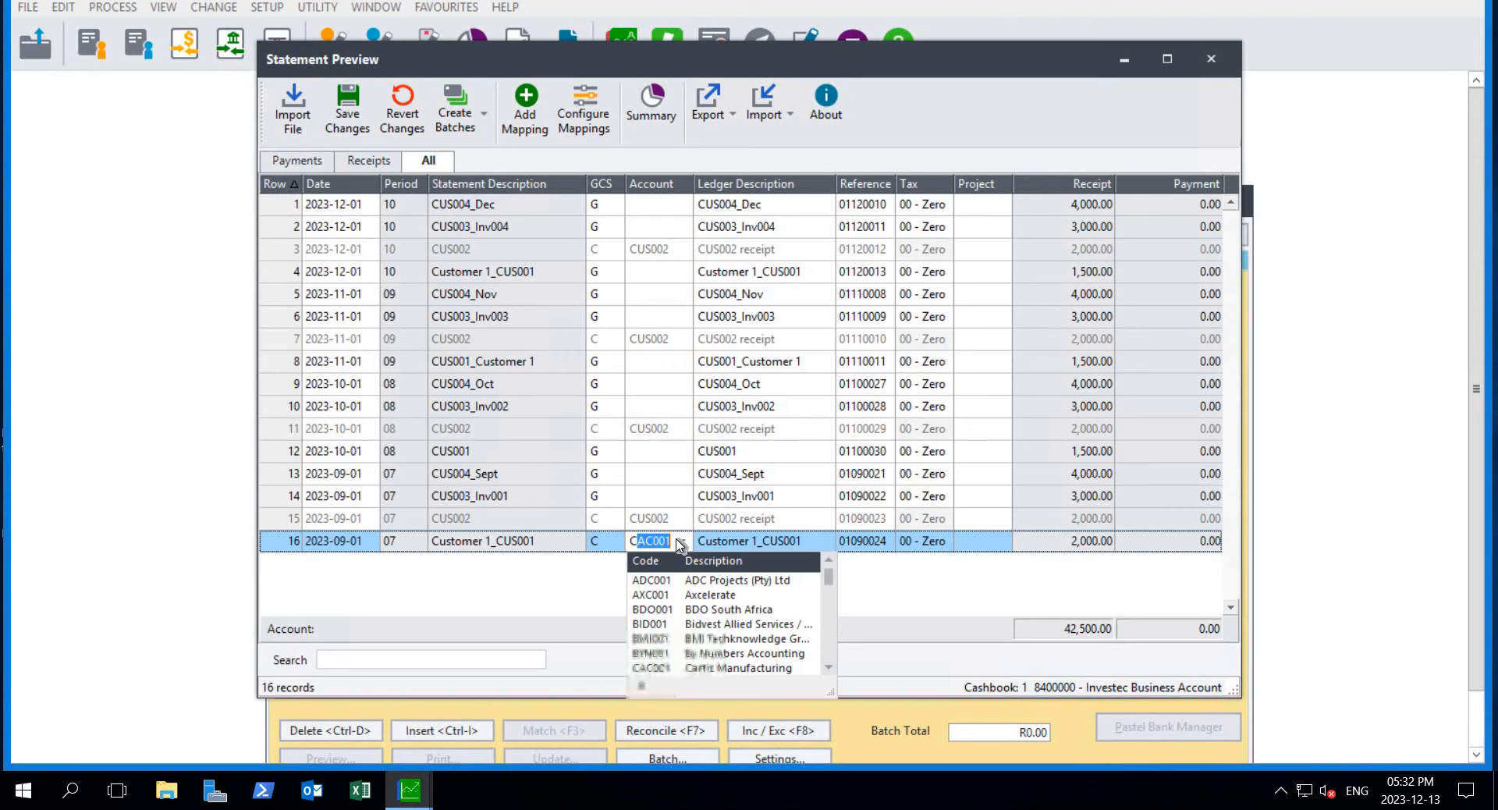
{"action": "type", "text": "US001"}
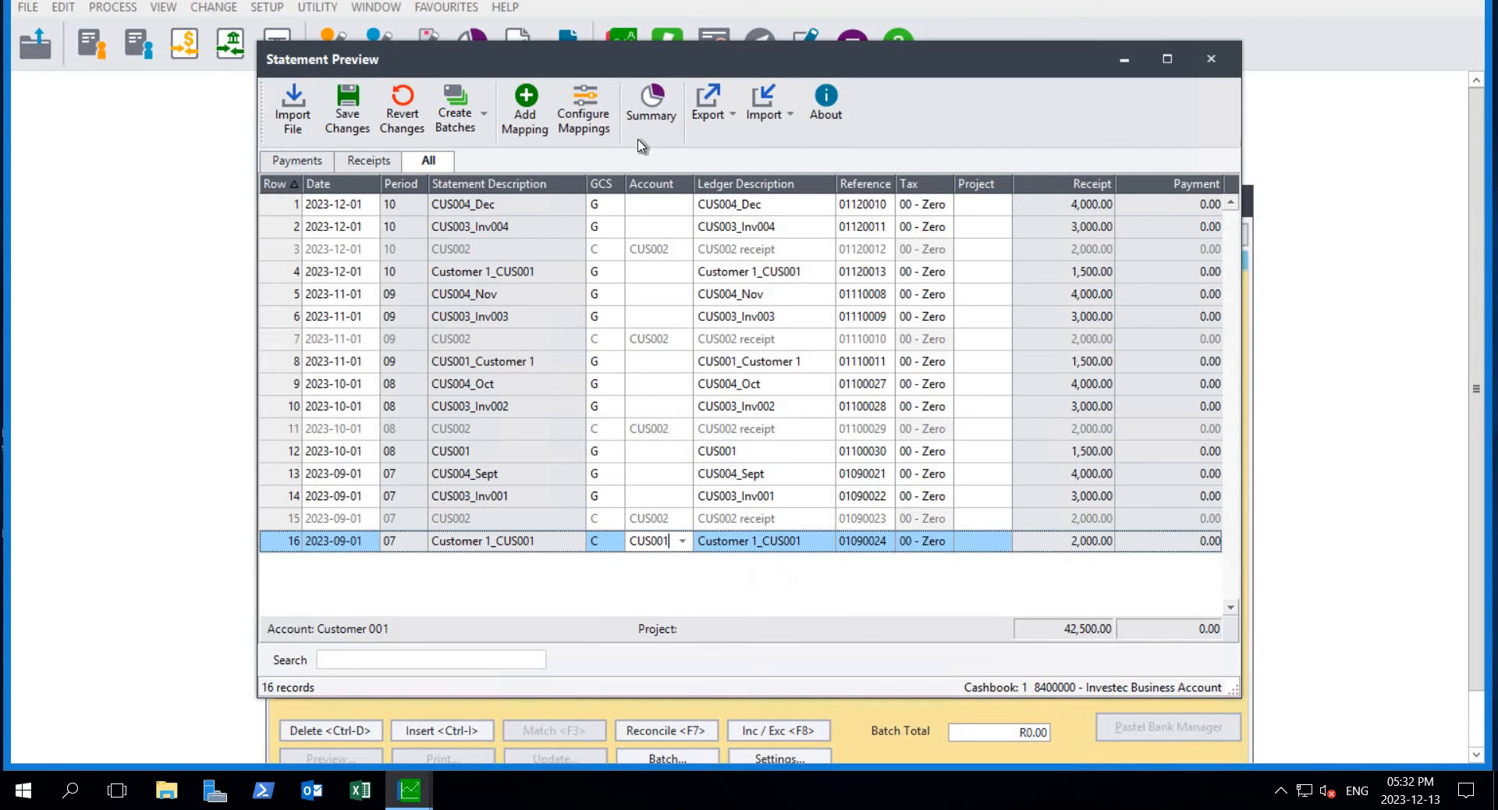
Start a new mapping from row 16 and set its ledger description to only the customer code followed by "receipt"
{"action": "left_click", "coordinate": [526, 109]}
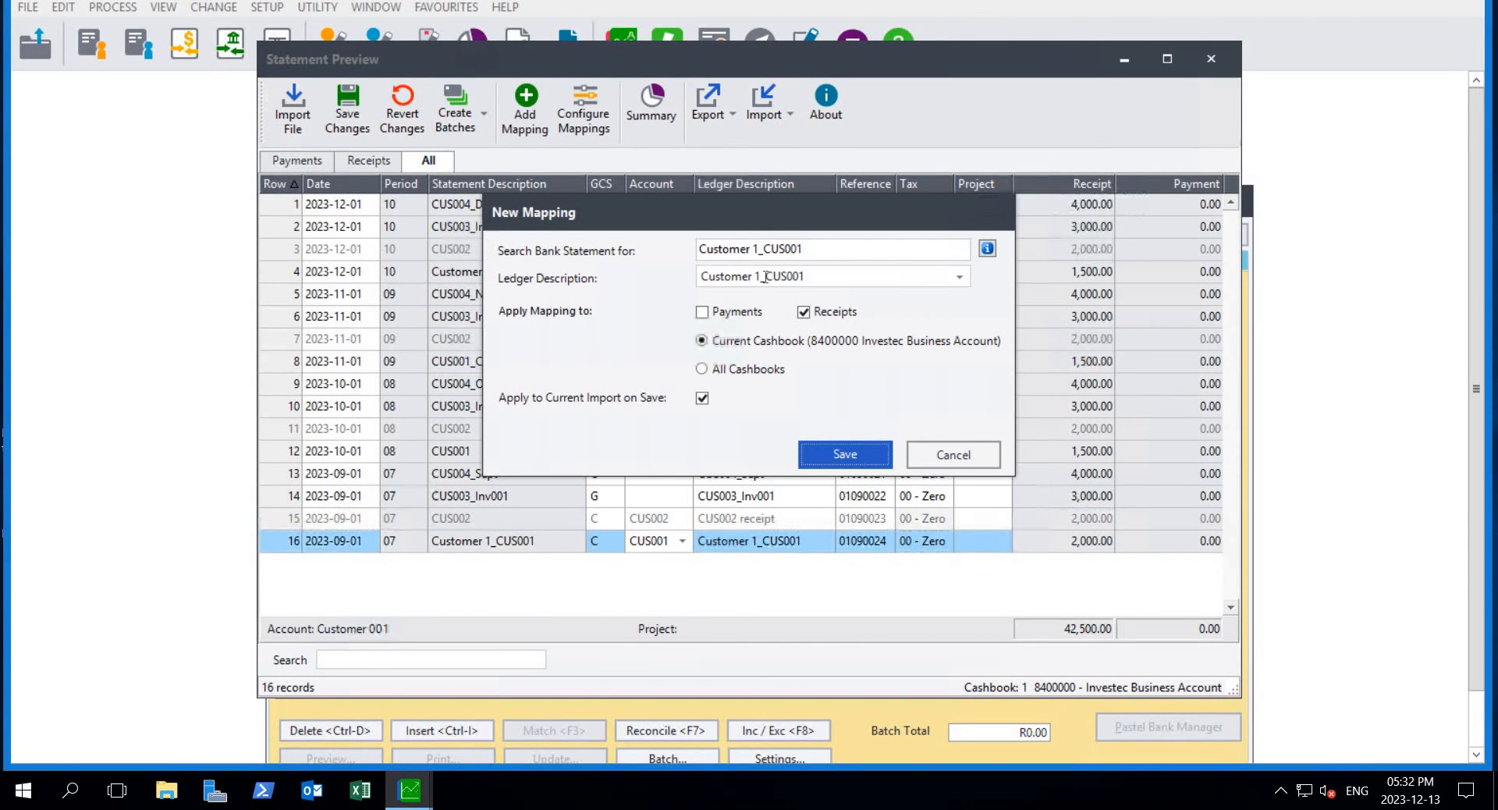
{"action": "left_click", "coordinate": [705, 279]}
{"action": "key", "text": "shift+Home"}
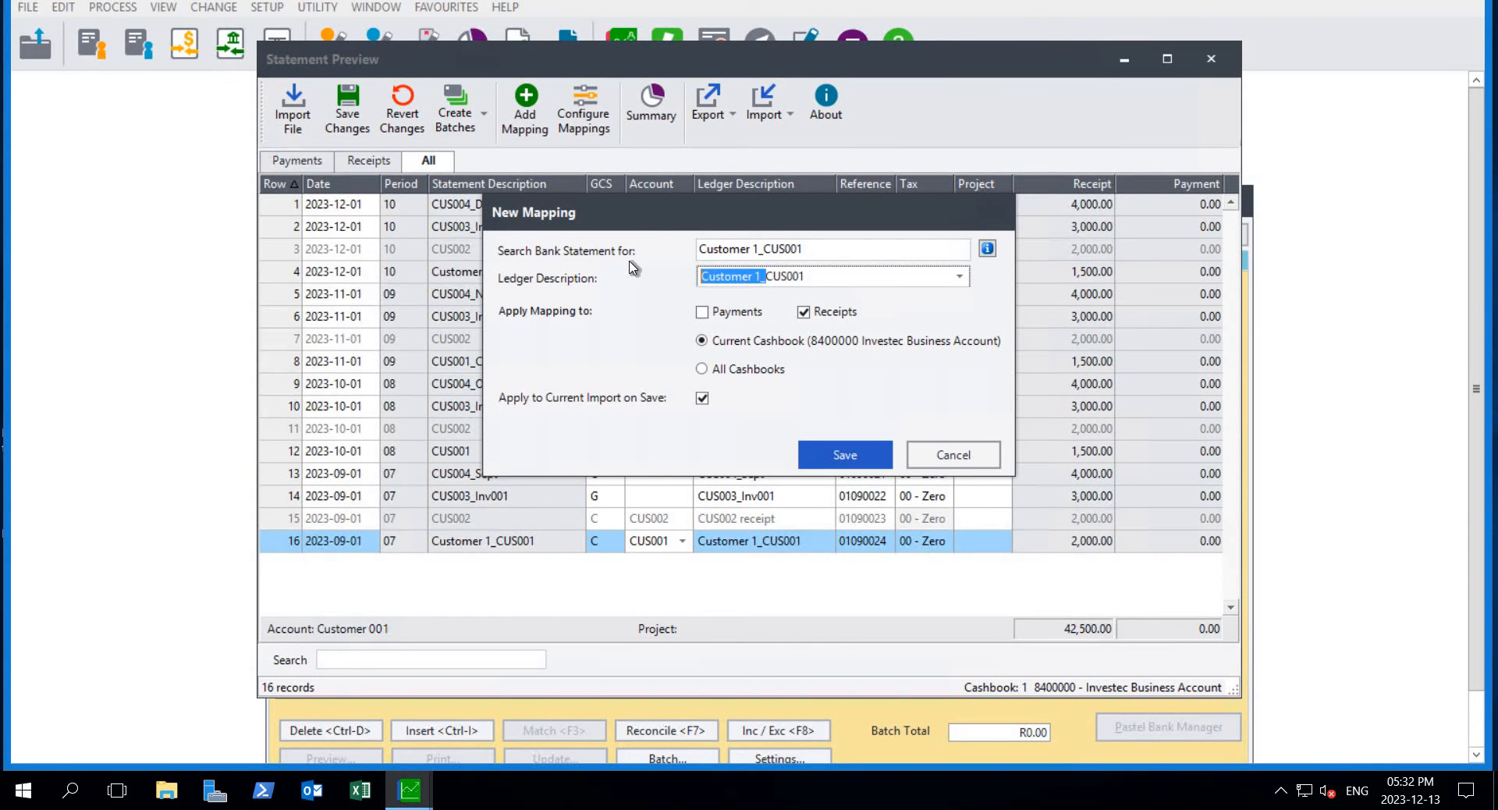
{"action": "key", "text": "BackSpace"}
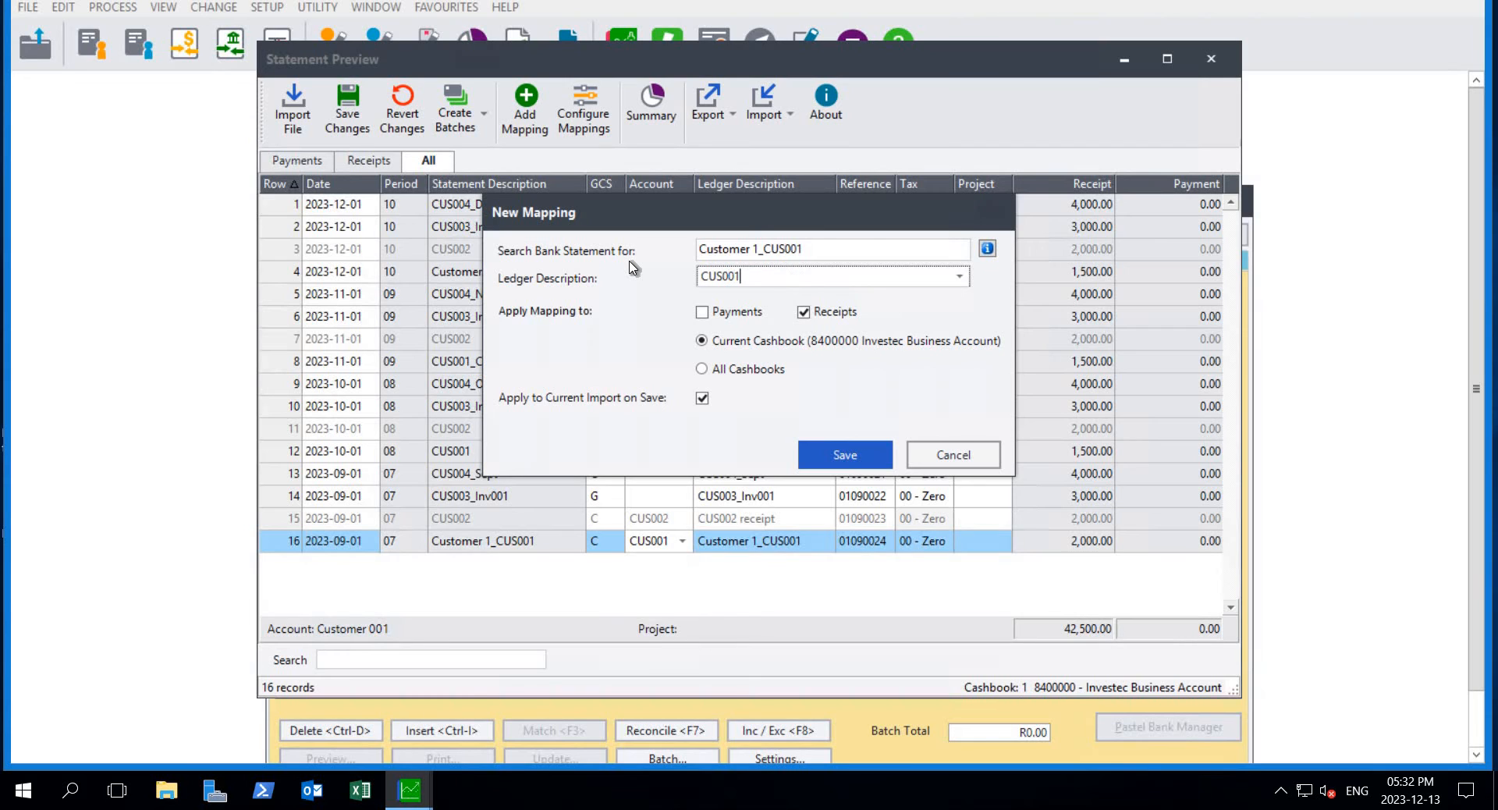
{"action": "type", "text": "-"}
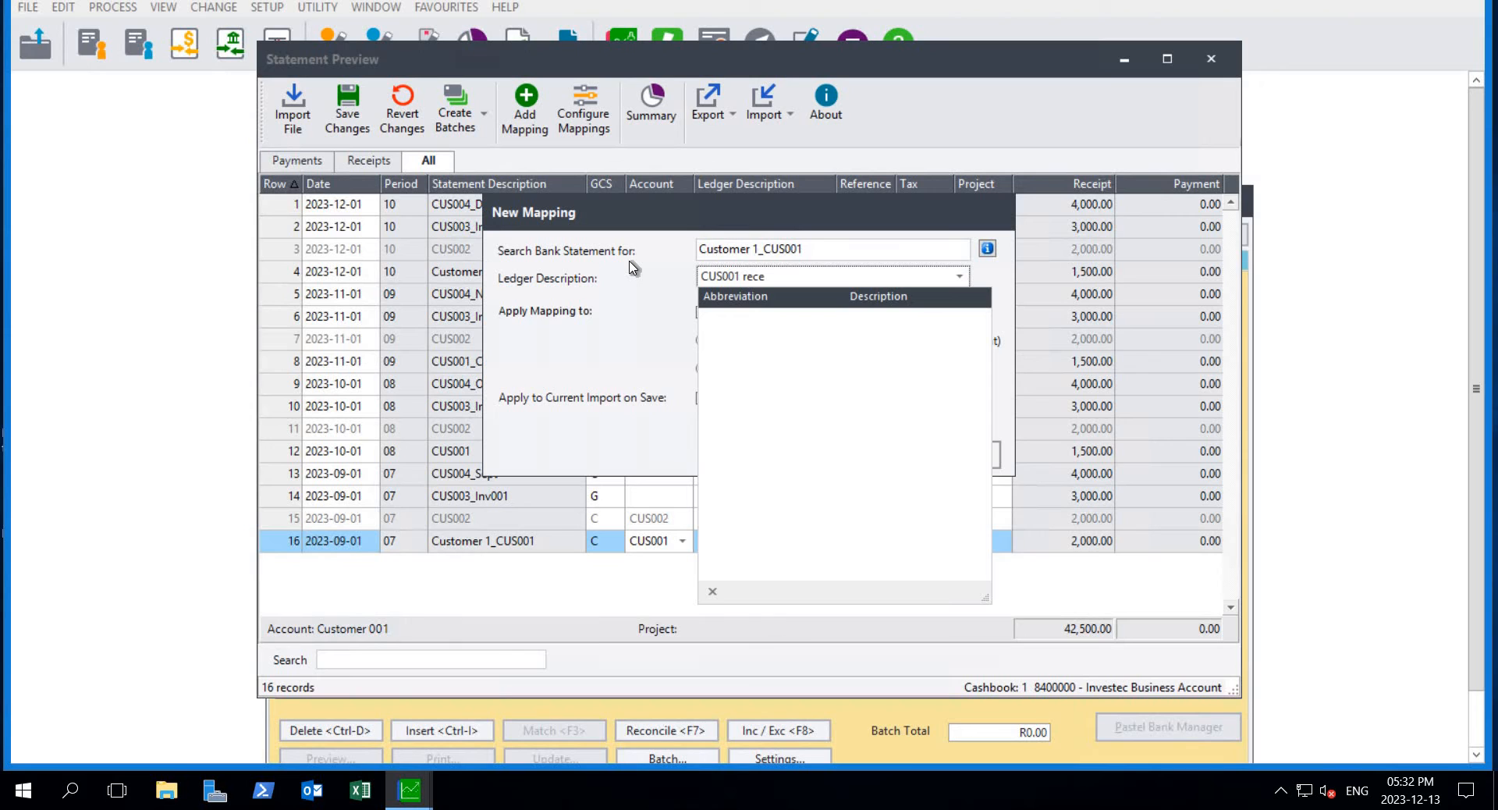
{"action": "type", "text": "receipt"}
Shorten the row 16 mapping's bank statement search text to only the customer code and save the mapping
{"action": "left_click", "coordinate": [765, 255]}
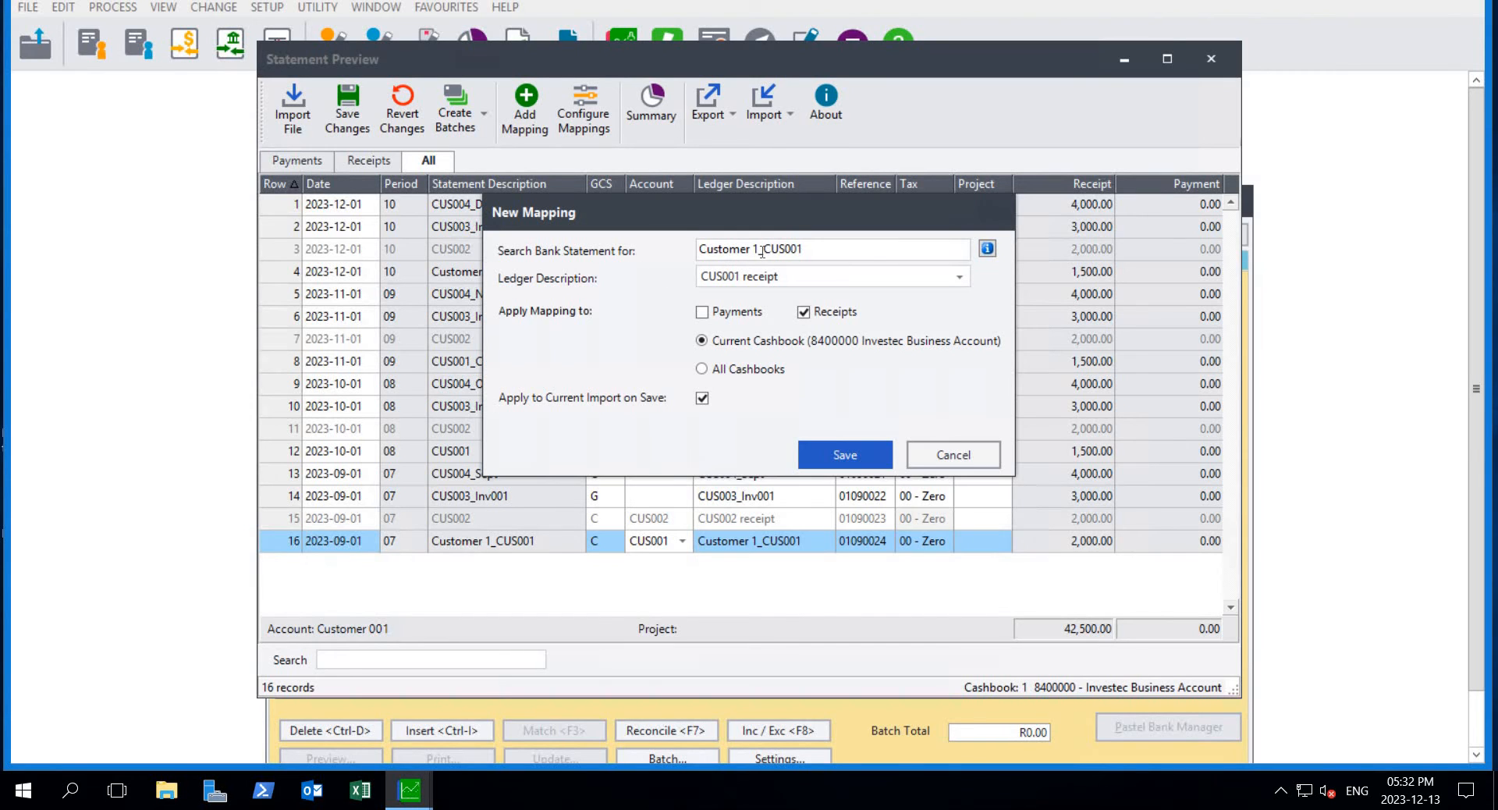
{"action": "left_click", "coordinate": [727, 254]}
{"action": "left_click_drag", "start_coordinate": [650, 253], "coordinate": [647, 252]}
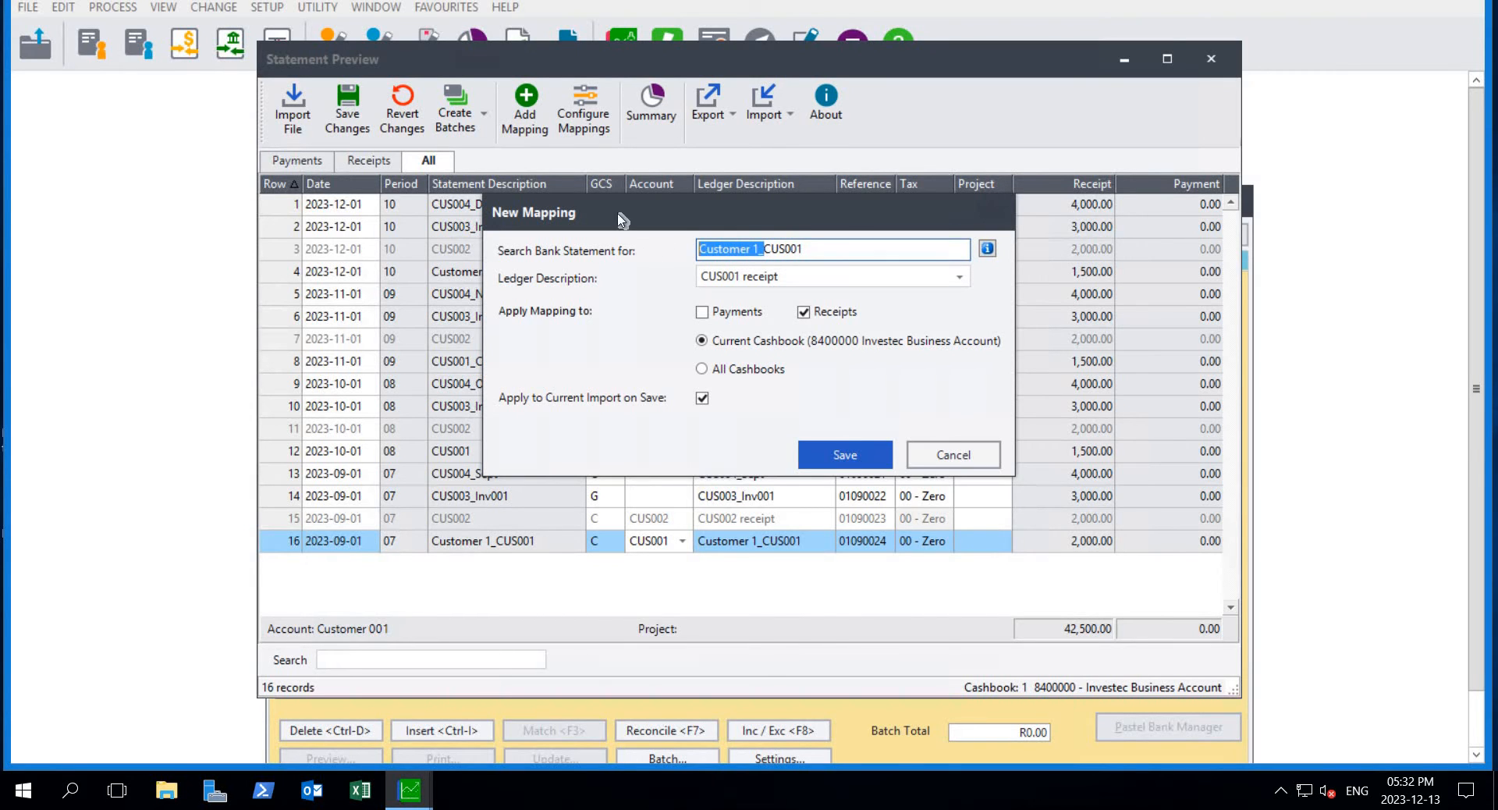
{"action": "key", "text": "BackSpace"}
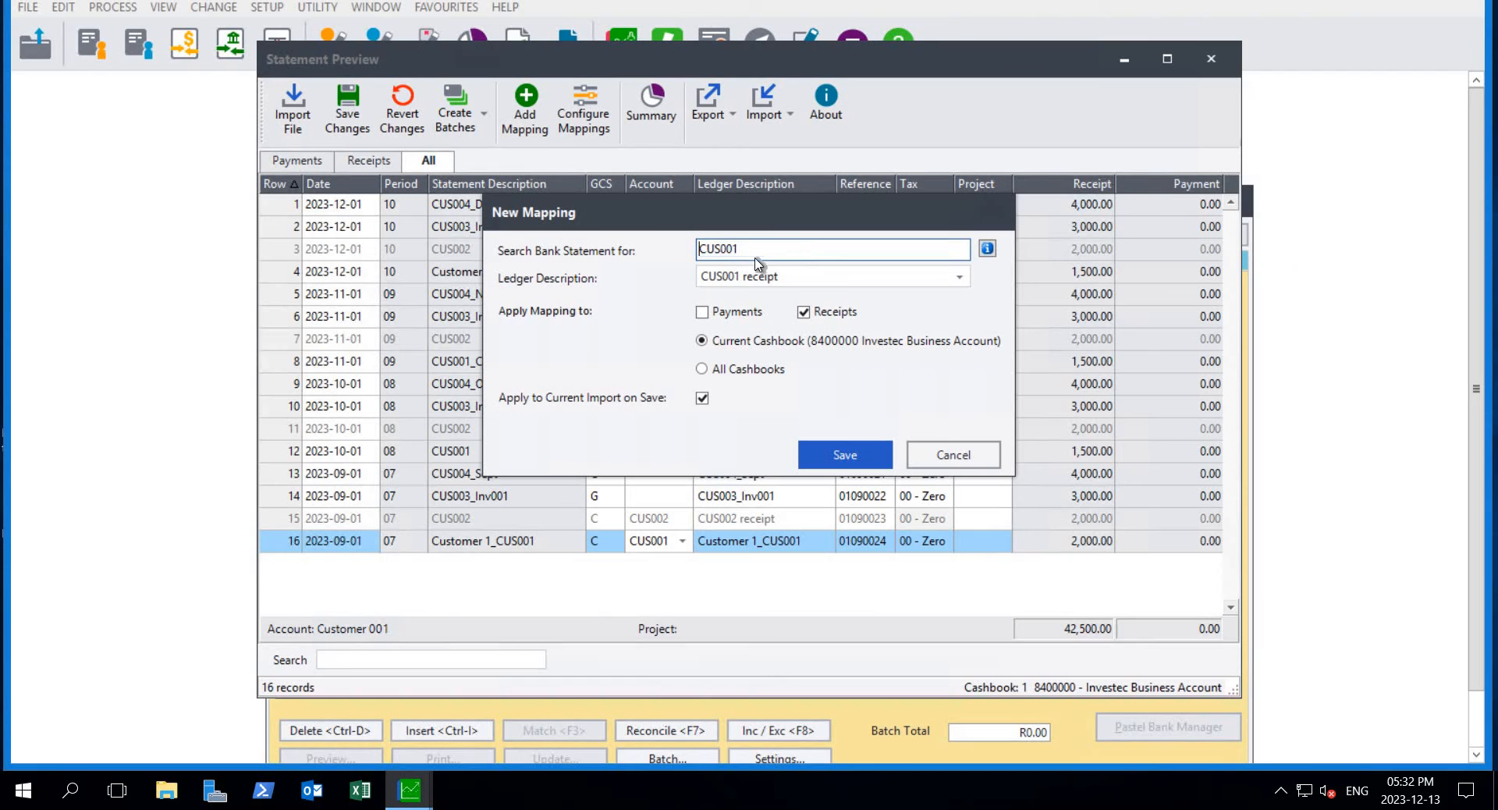
{"action": "left_click", "coordinate": [879, 456]}
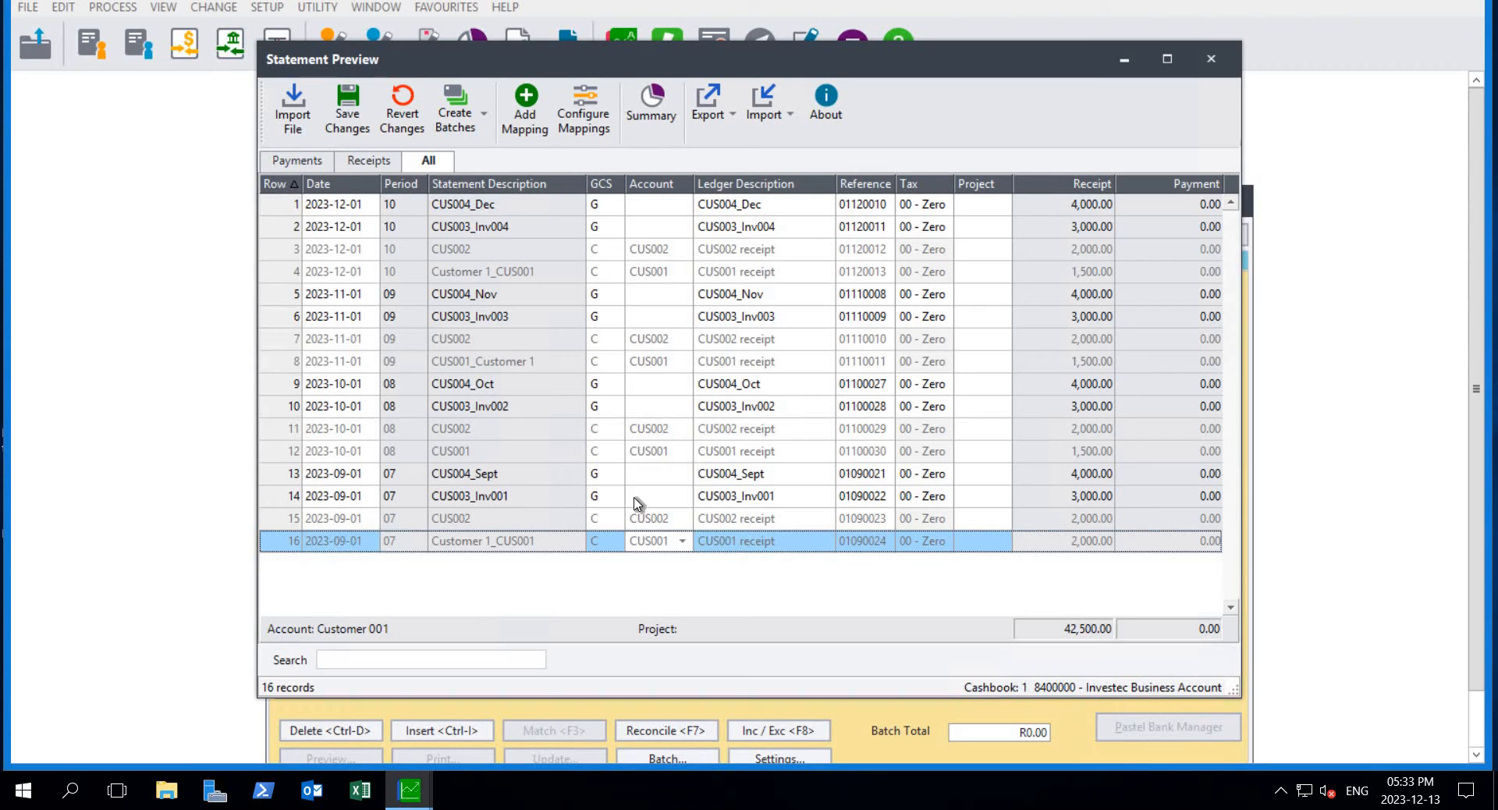
Allocate the row 14 receipt as type C to the customer account named in its statement description
{"action": "left_click", "coordinate": [602, 499]}
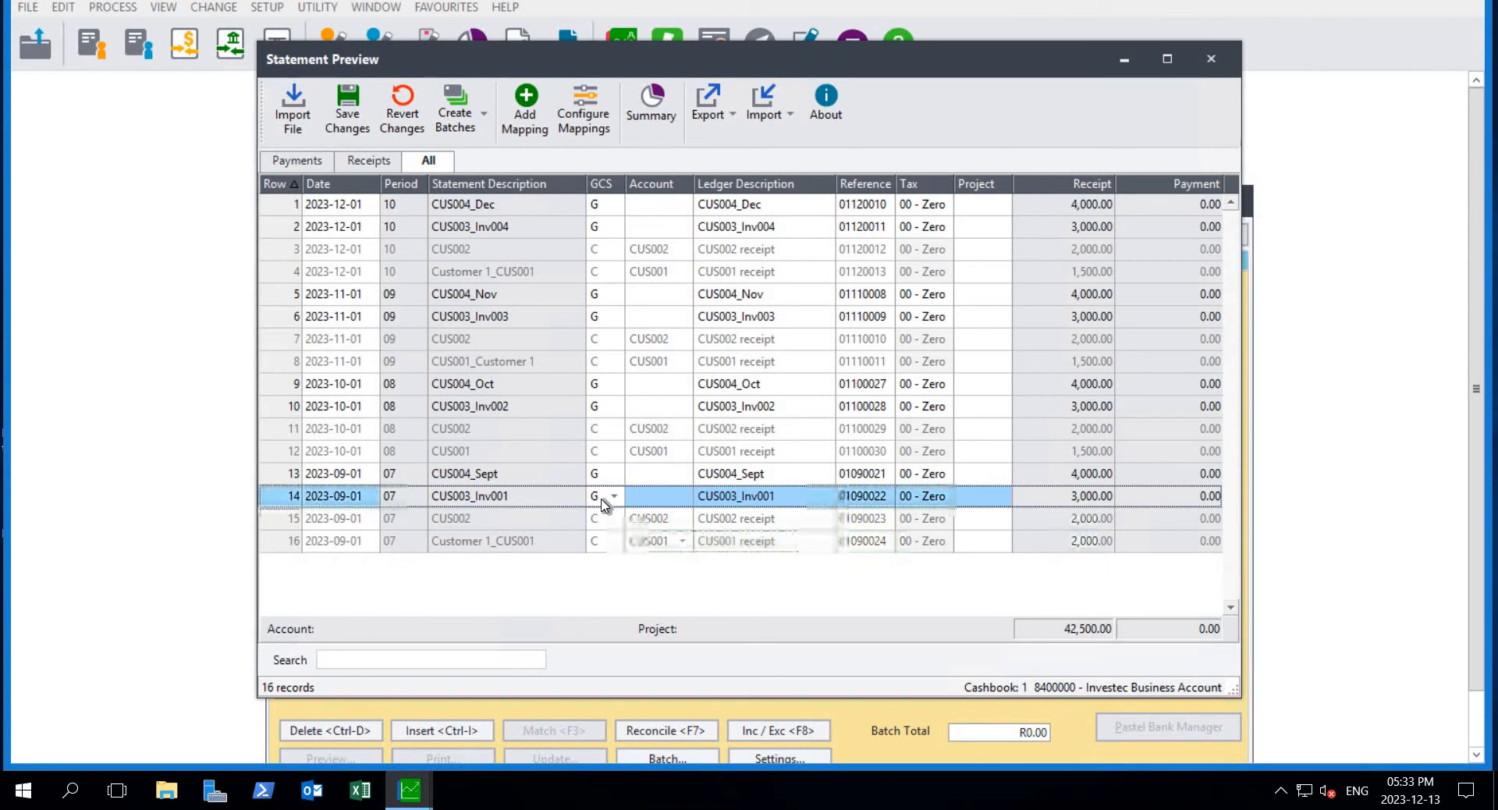
{"action": "type", "text": "c"}
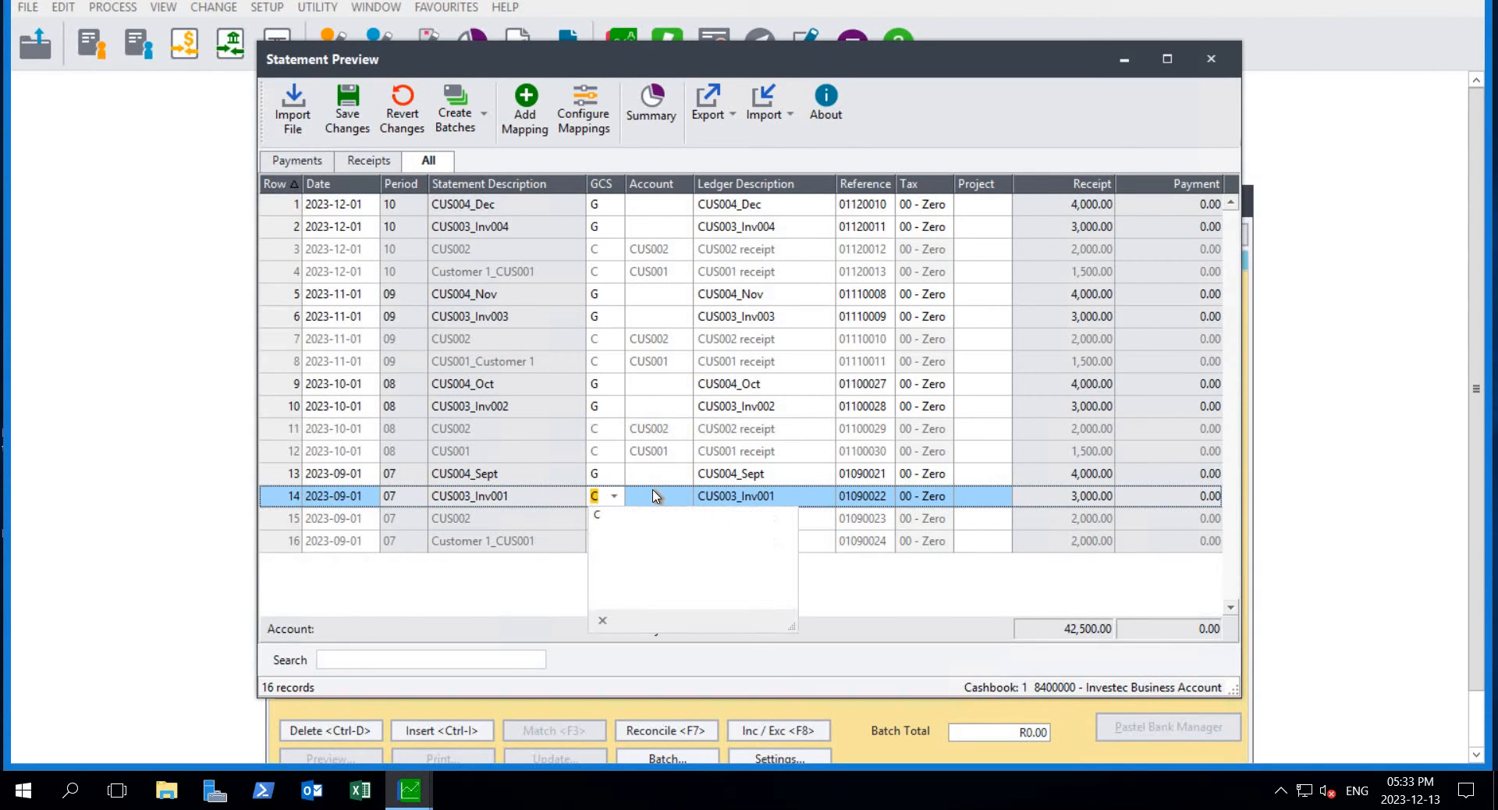
{"action": "left_click", "coordinate": [655, 494]}
{"action": "type", "text": "CUS003"}
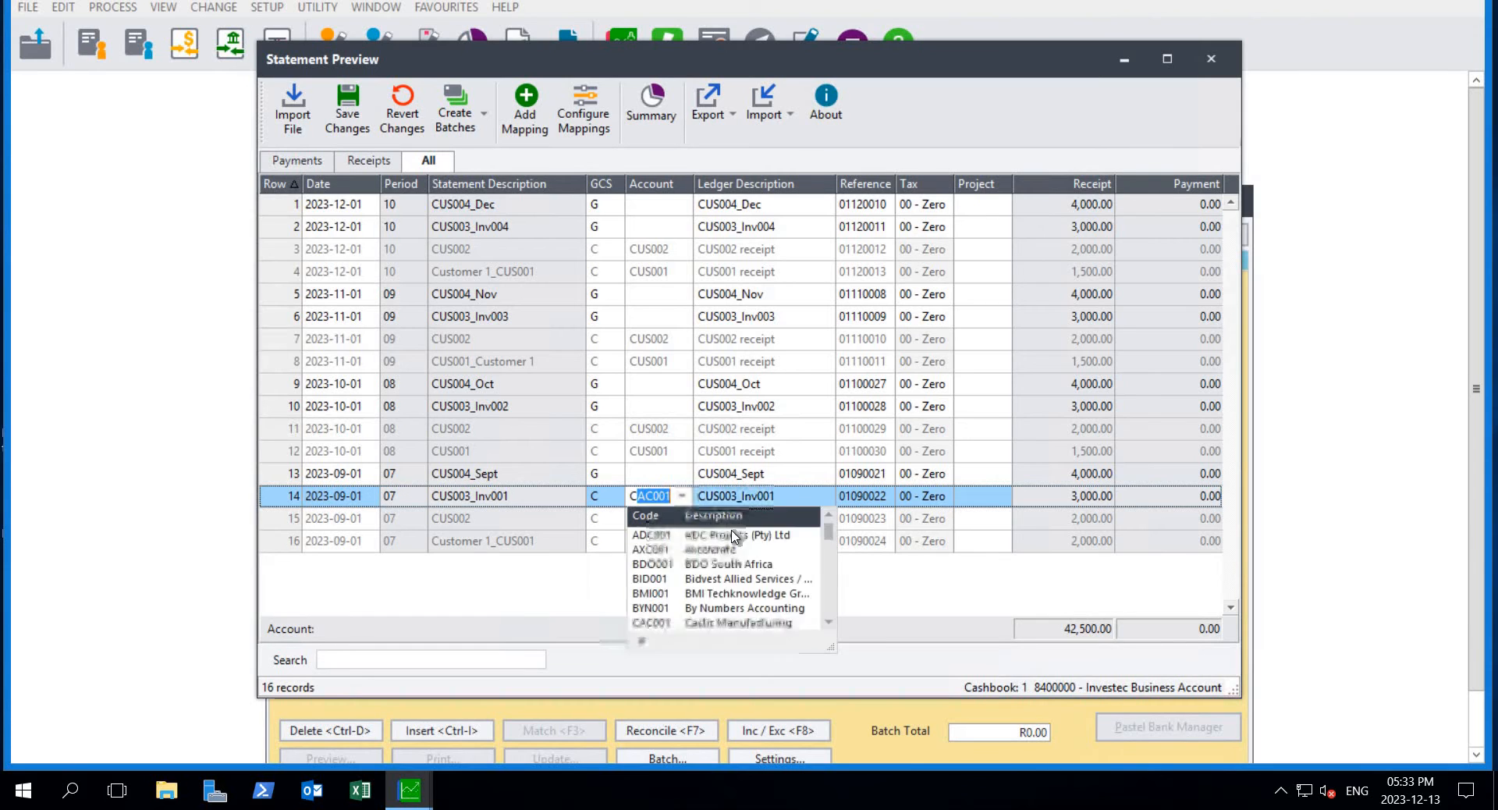
{"action": "double_click", "coordinate": [736, 533]}
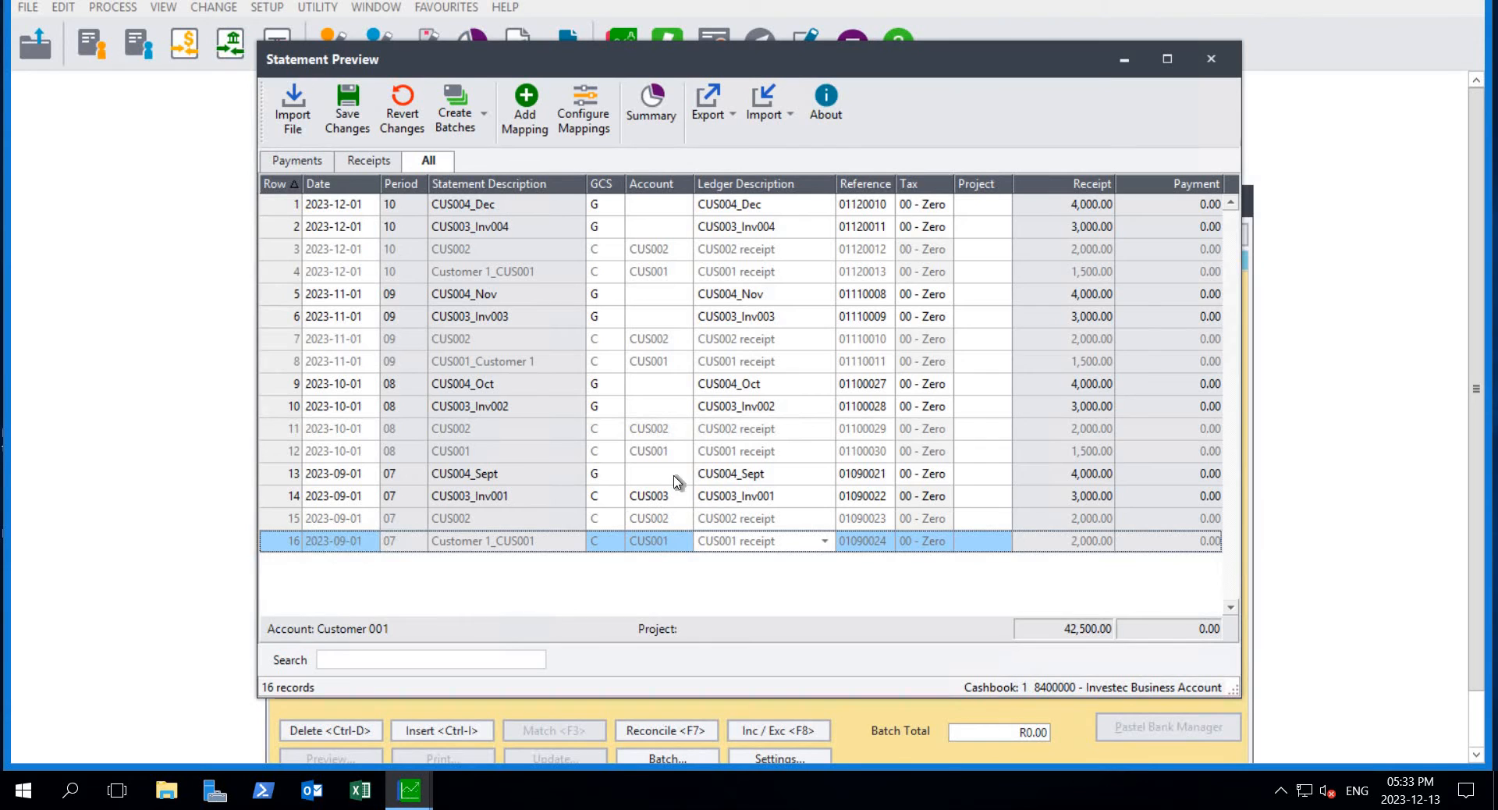
Start a new mapping from row 14 and set its ledger description to the customer code followed by "receipt"
{"action": "left_click", "coordinate": [701, 496]}
{"action": "left_click", "coordinate": [531, 107]}
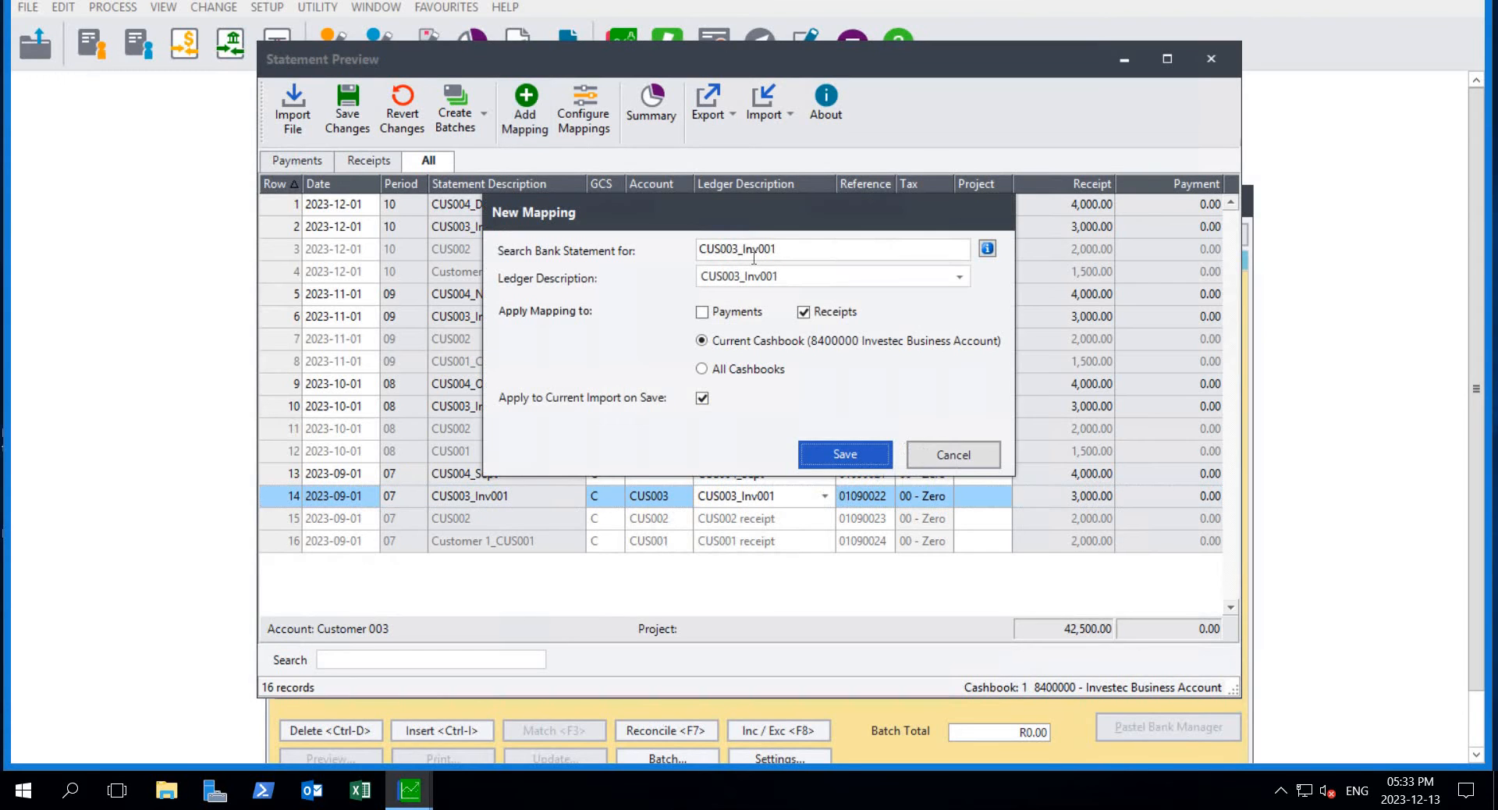
{"action": "left_click", "coordinate": [759, 253]}
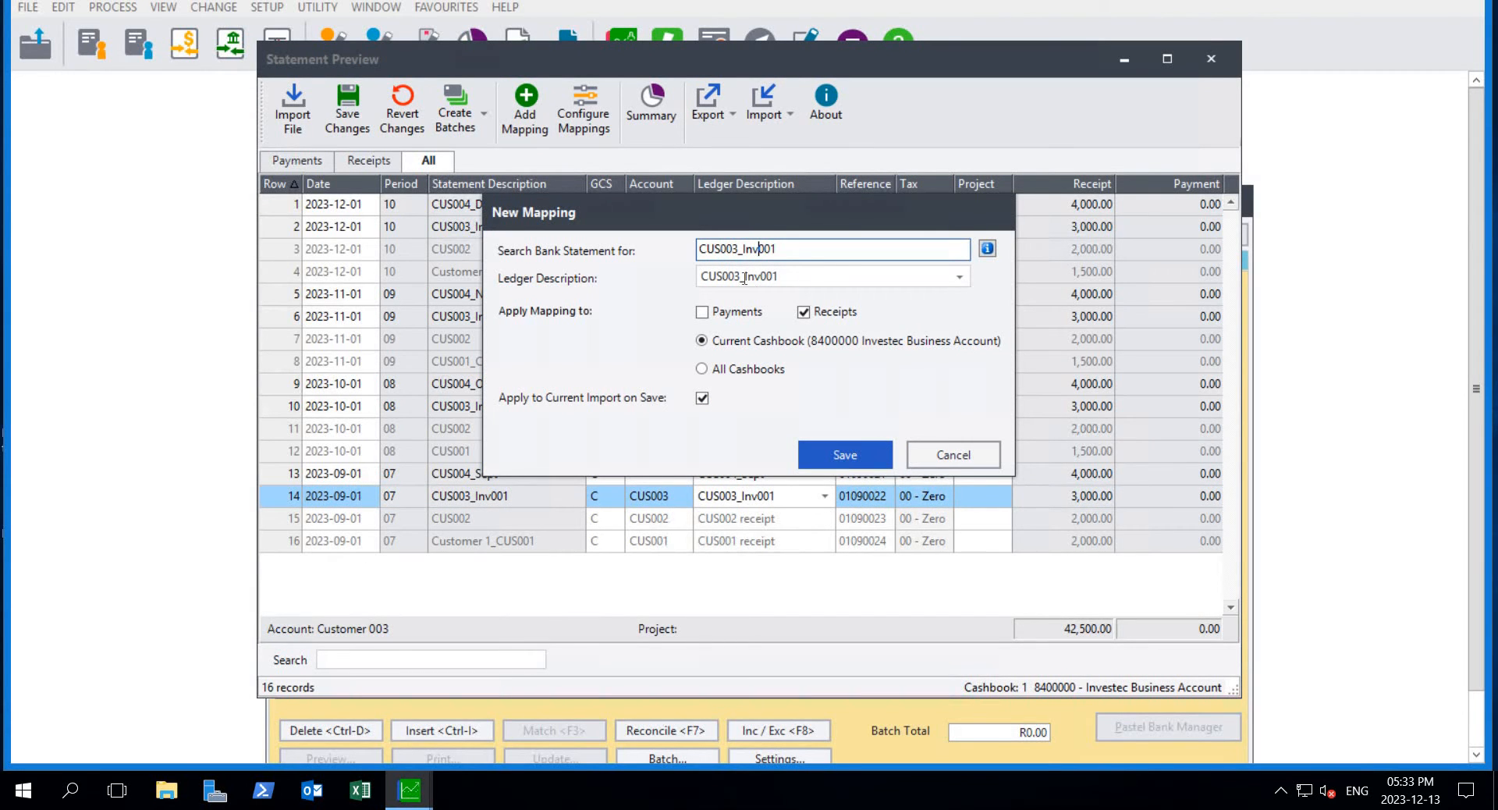
{"action": "left_click", "coordinate": [889, 281]}
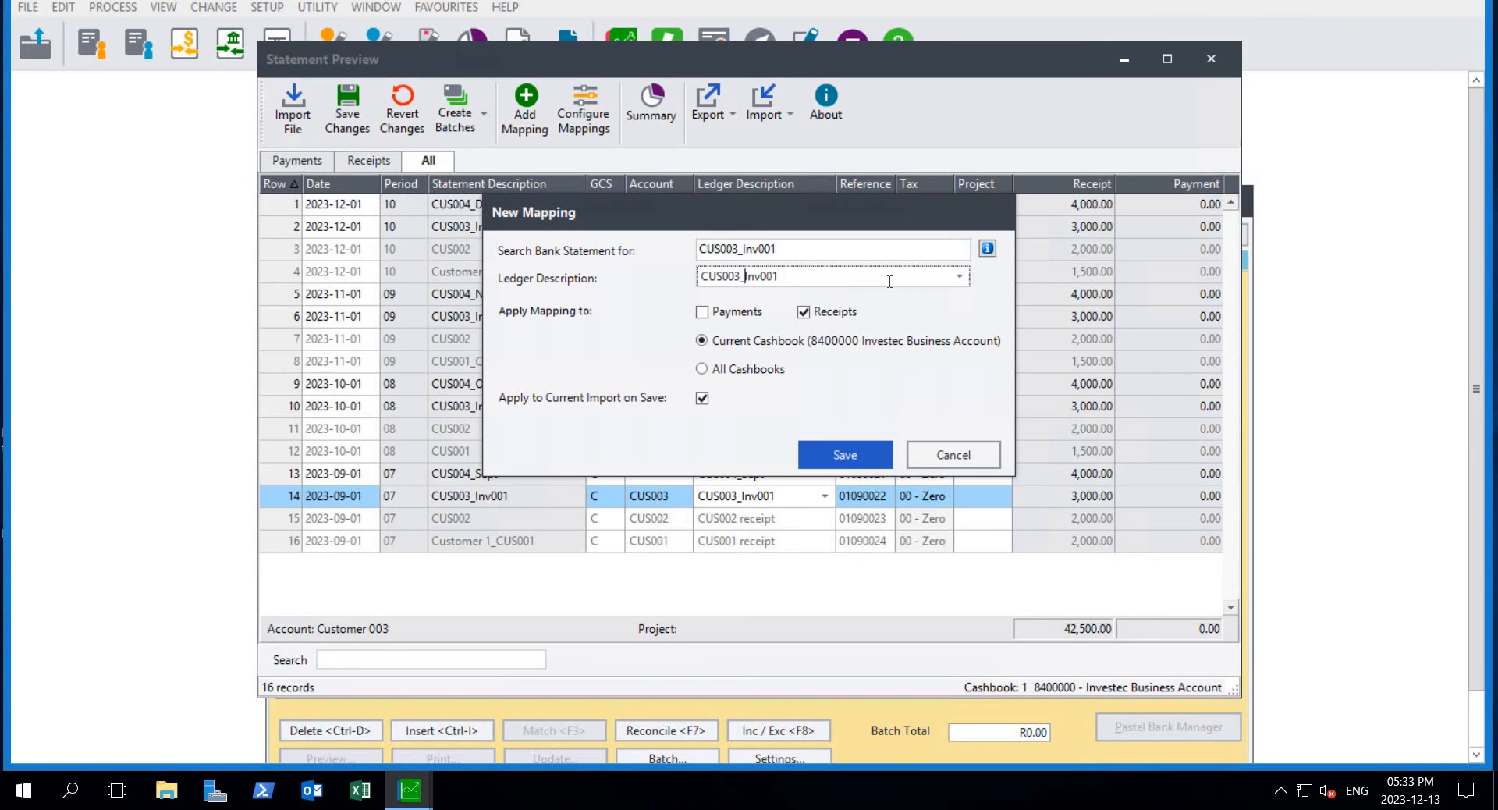
{"action": "key", "text": "shift+End"}
{"action": "key", "text": "BackSpace"}
{"action": "type", "text": "receipt"}
Remove the invoice suffix from the row 14 mapping's search text, leaving only the customer code, and save the mapping
{"action": "left_click", "coordinate": [739, 249]}
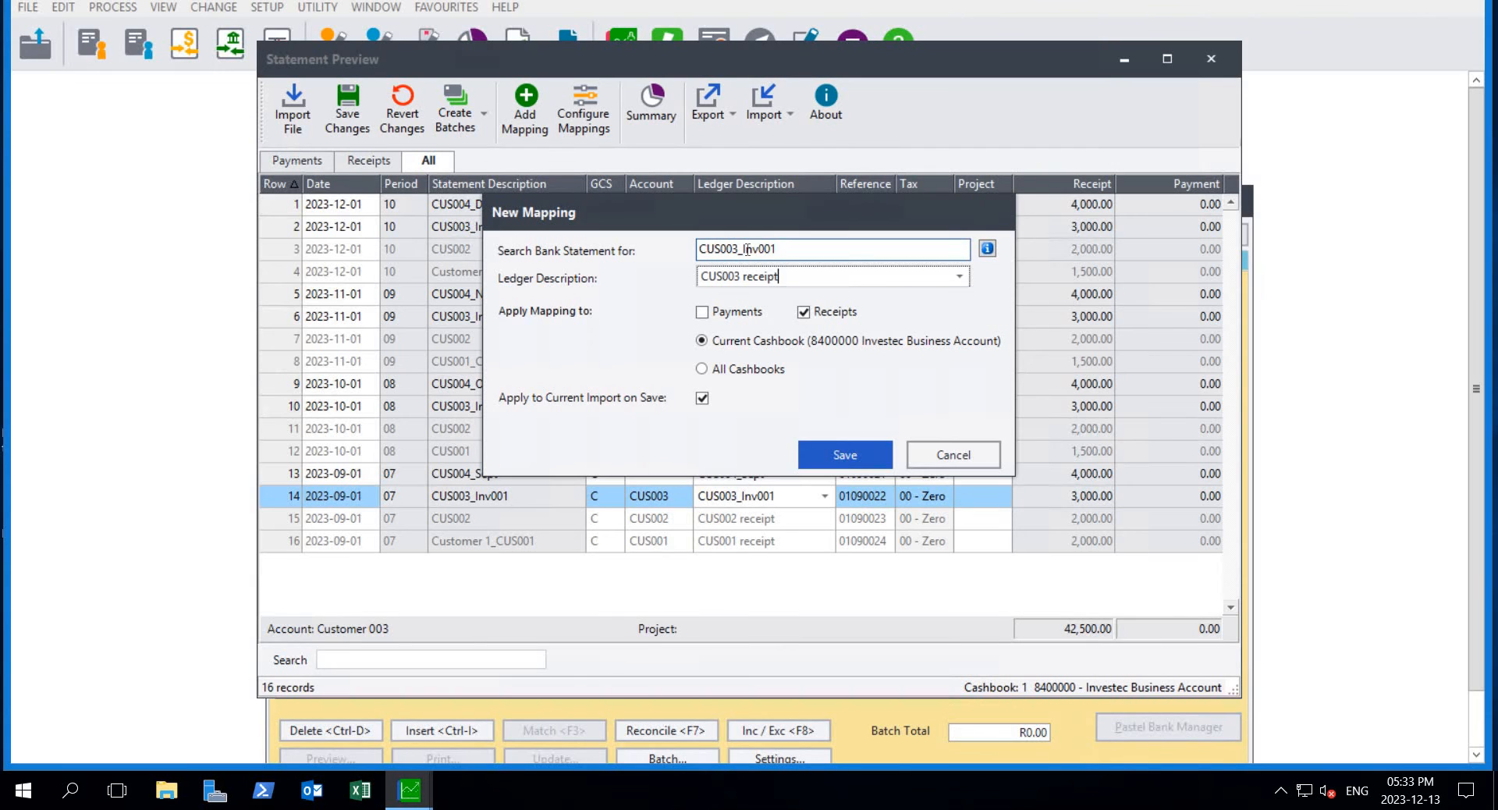
{"action": "left_click_drag", "start_coordinate": [737, 248], "coordinate": [778, 249]}
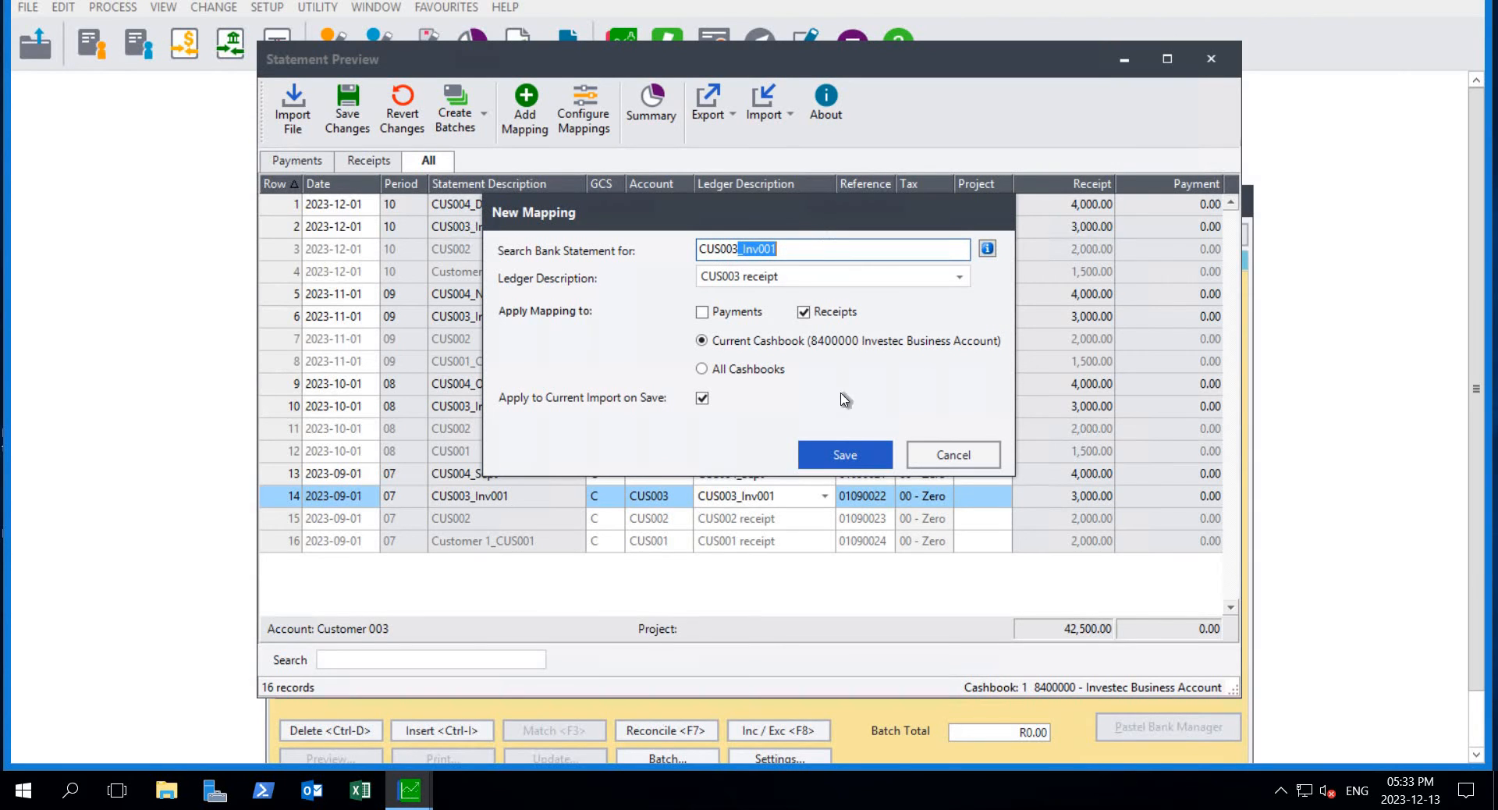
{"action": "key", "text": "BackSpace"}
{"action": "left_click", "coordinate": [846, 455]}
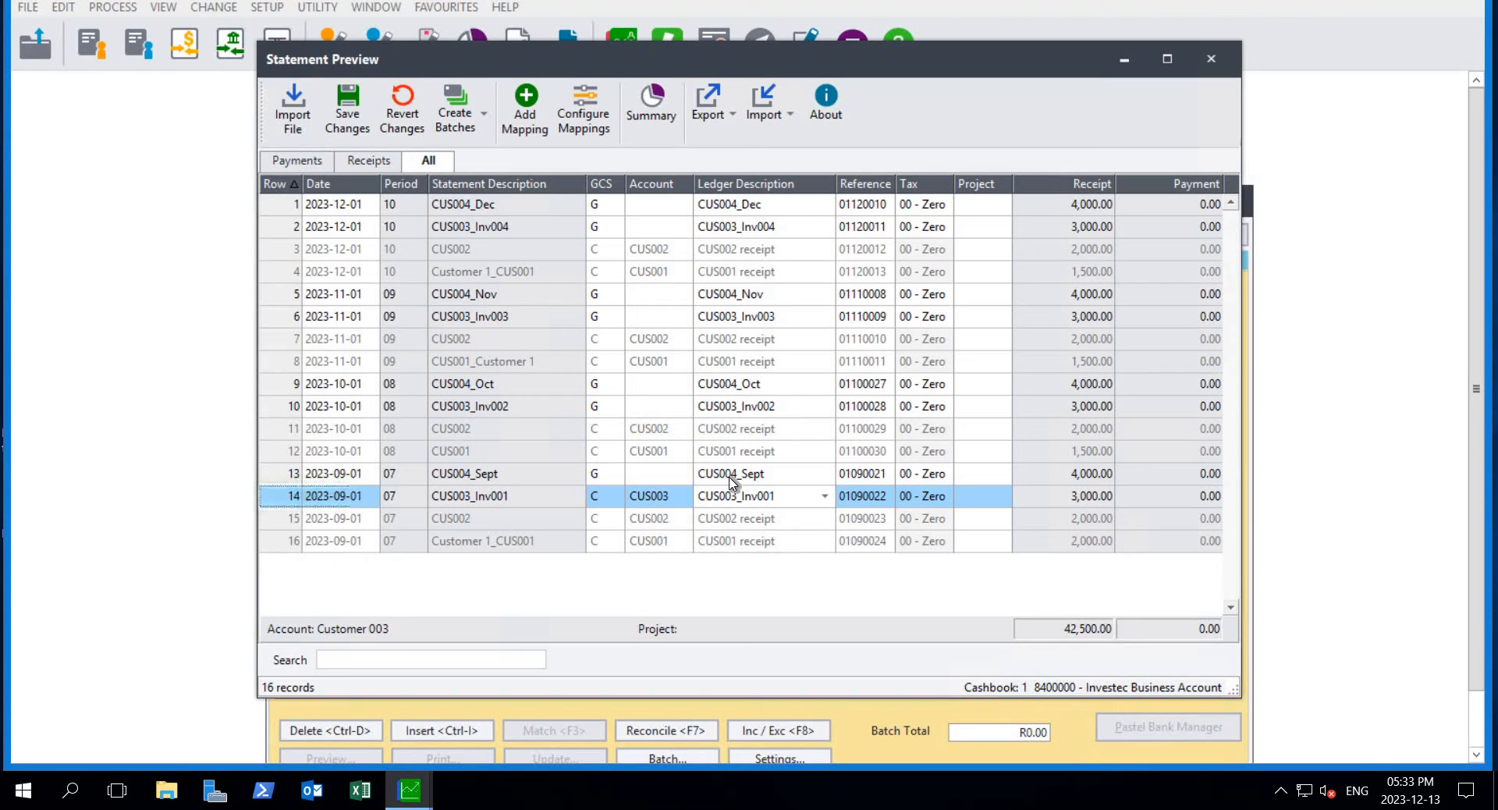
Set the row 13 receipt to type C and try to enter the customer account named in its statement description
{"action": "left_click", "coordinate": [622, 479]}
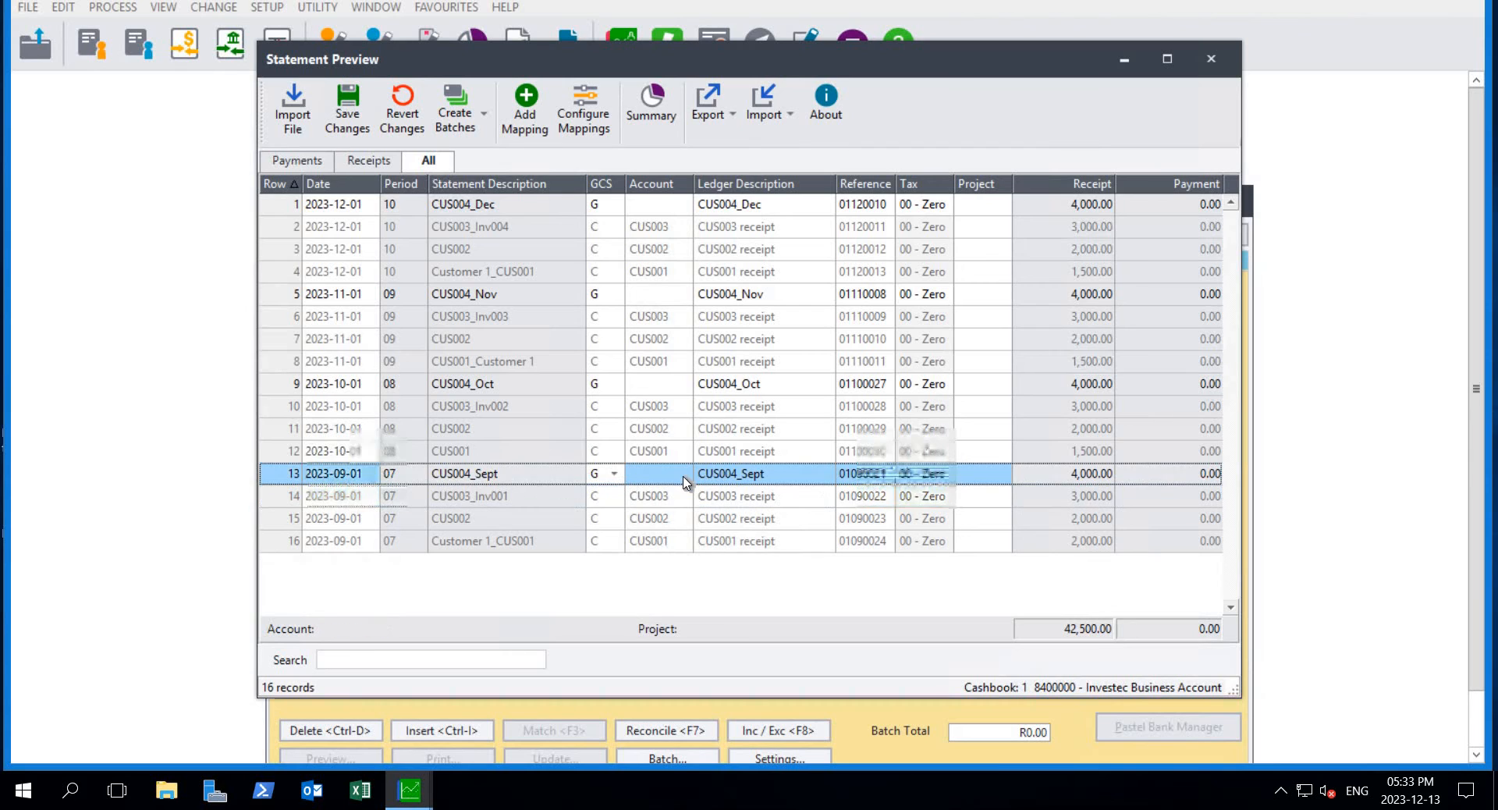
{"action": "left_click", "coordinate": [675, 480]}
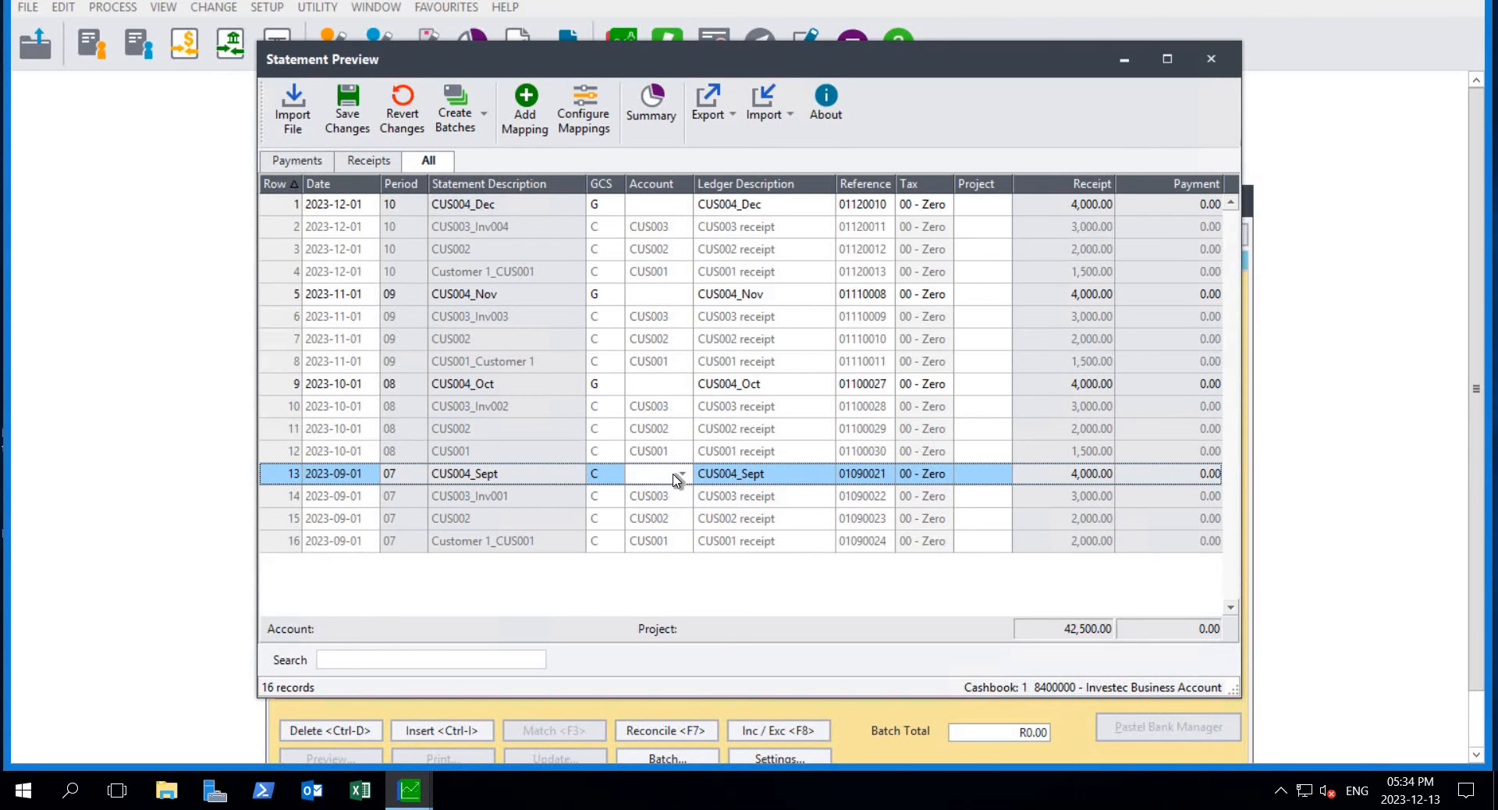
{"action": "type", "text": "C"}
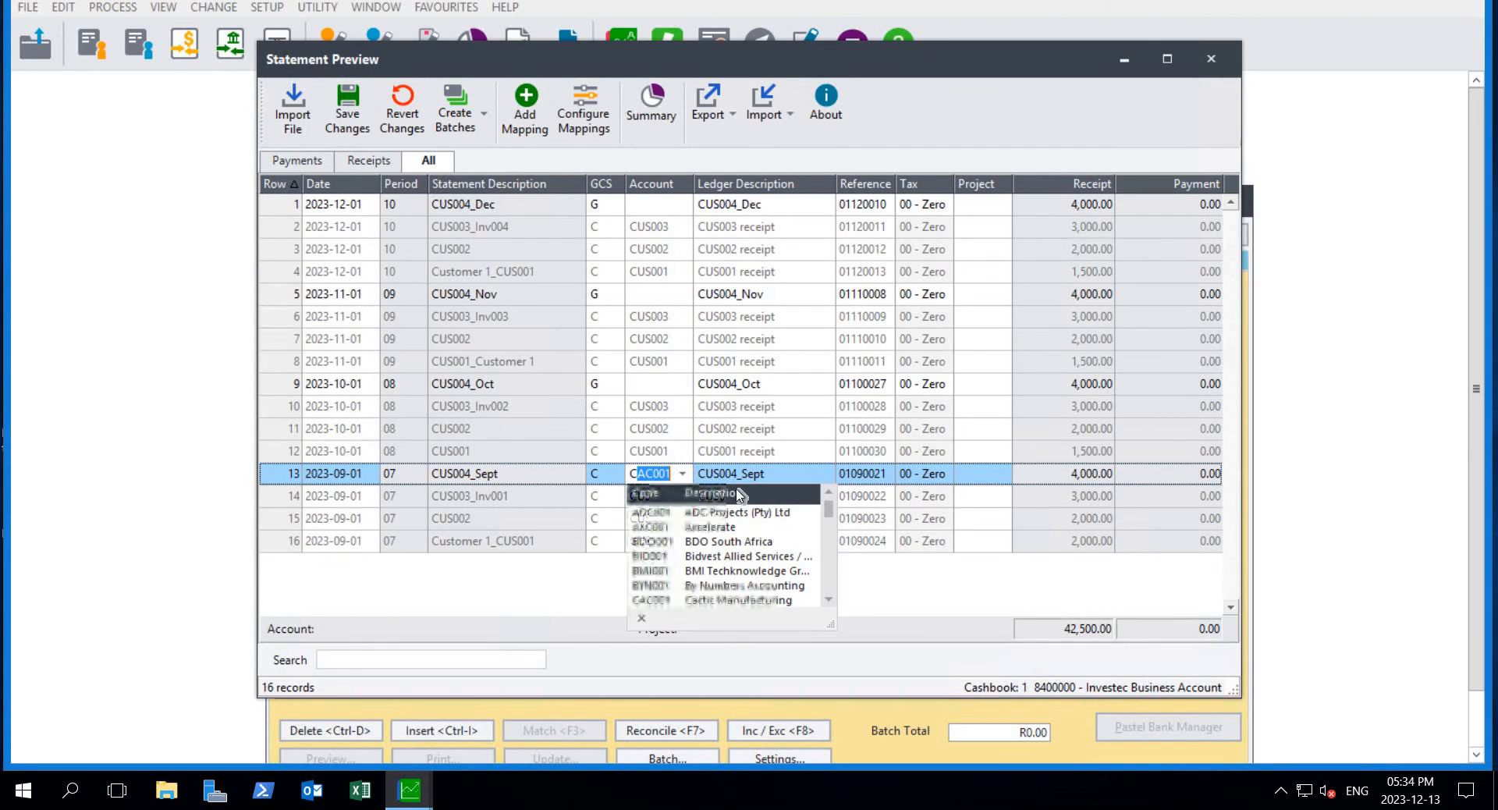
{"action": "type", "text": "US00"}
{"action": "key", "text": "Return"}
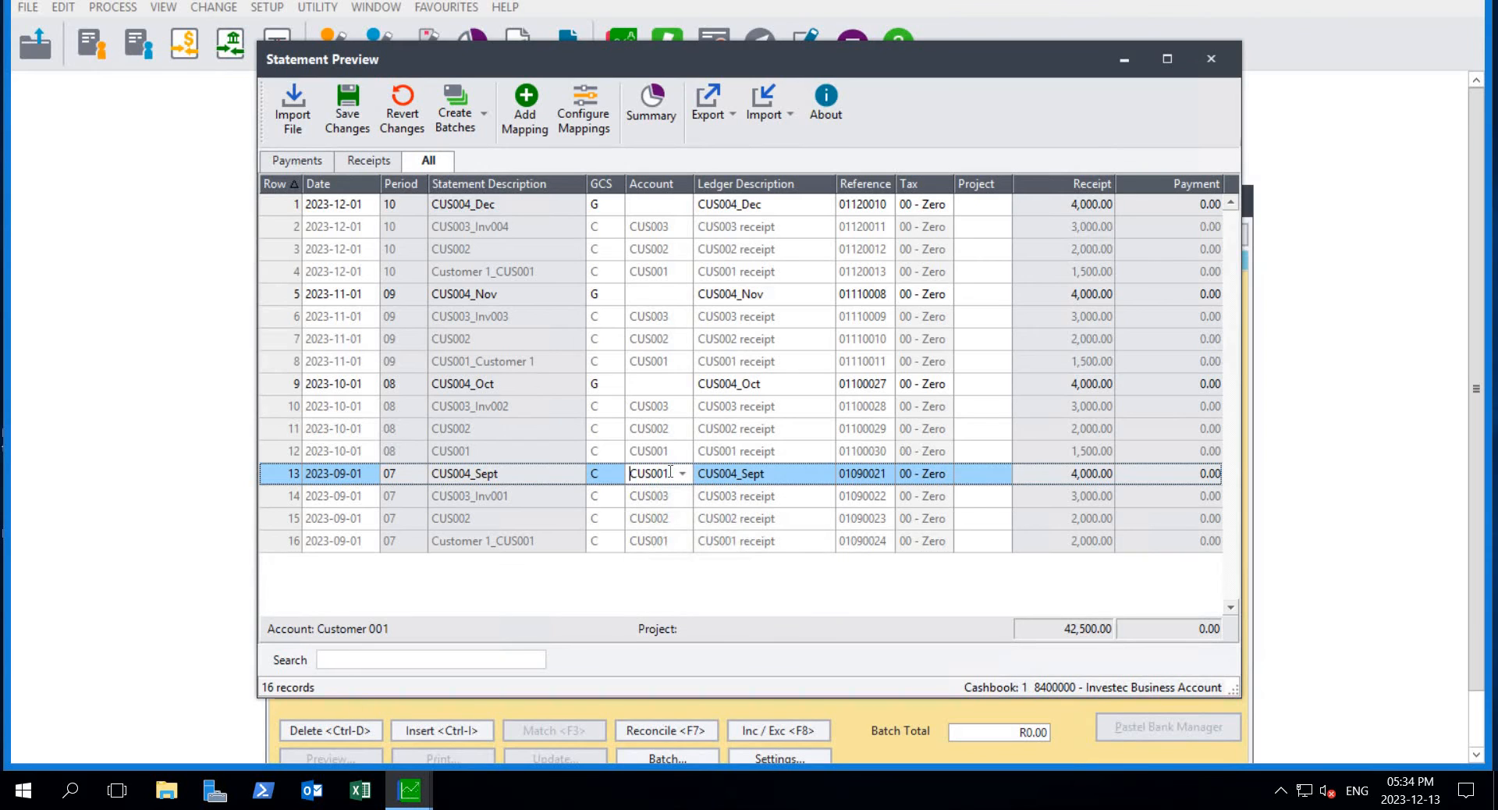
{"action": "key", "text": "BackSpace"}
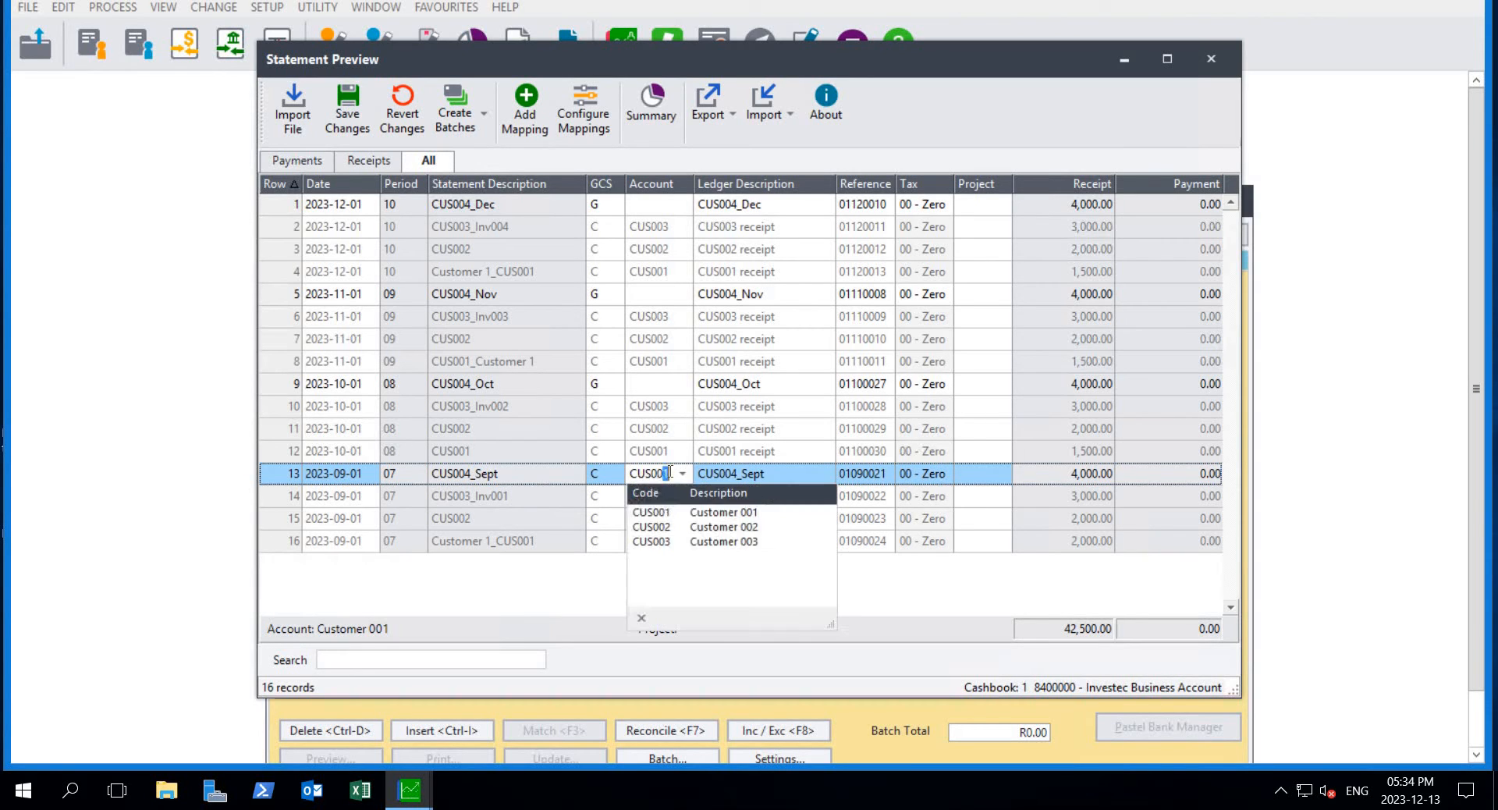
{"action": "type", "text": "4"}
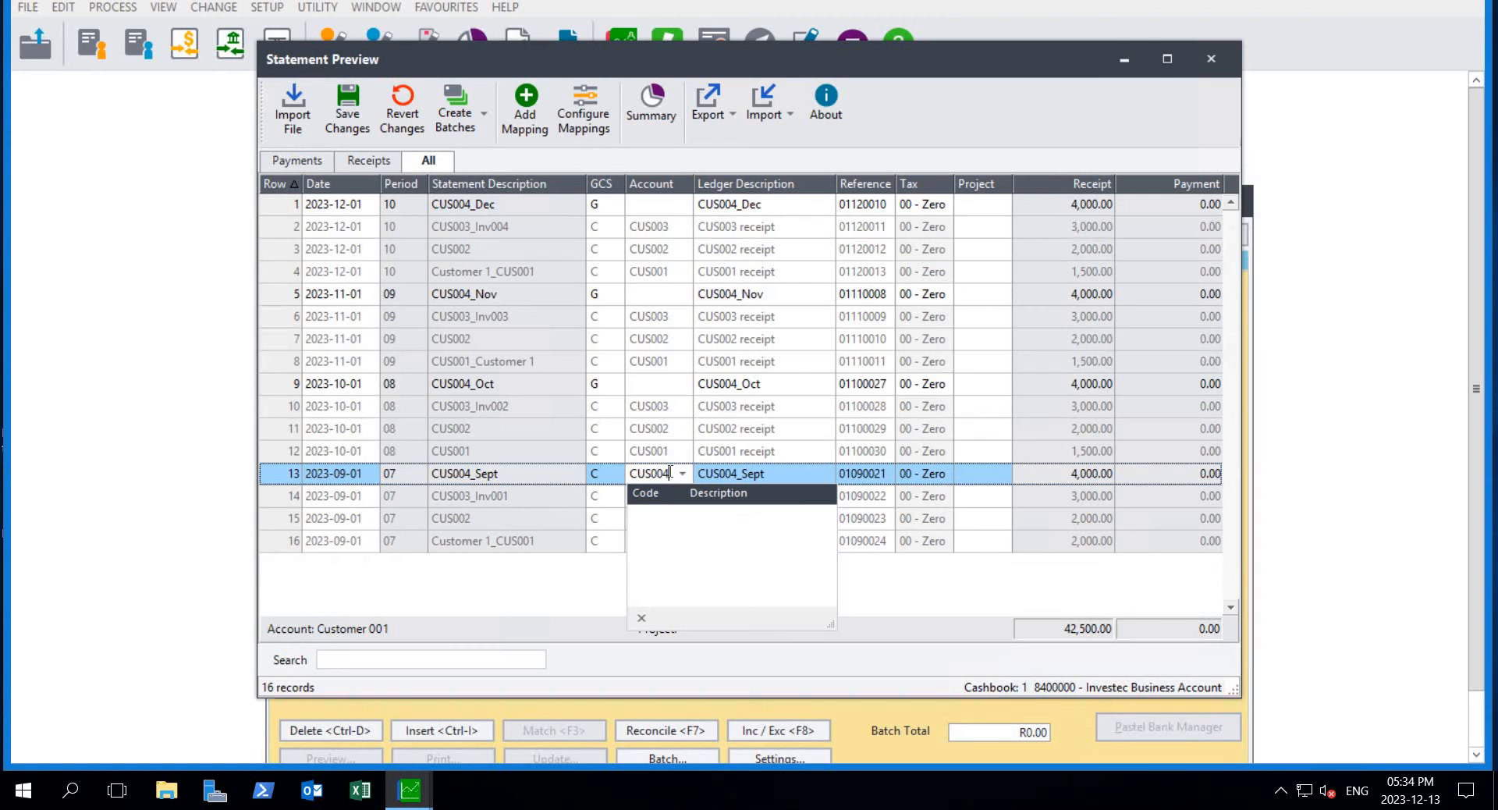
Replace row 13's account entry with the ADC Projects (Pty) Ltd customer account
{"action": "key", "text": "BackSpace"}
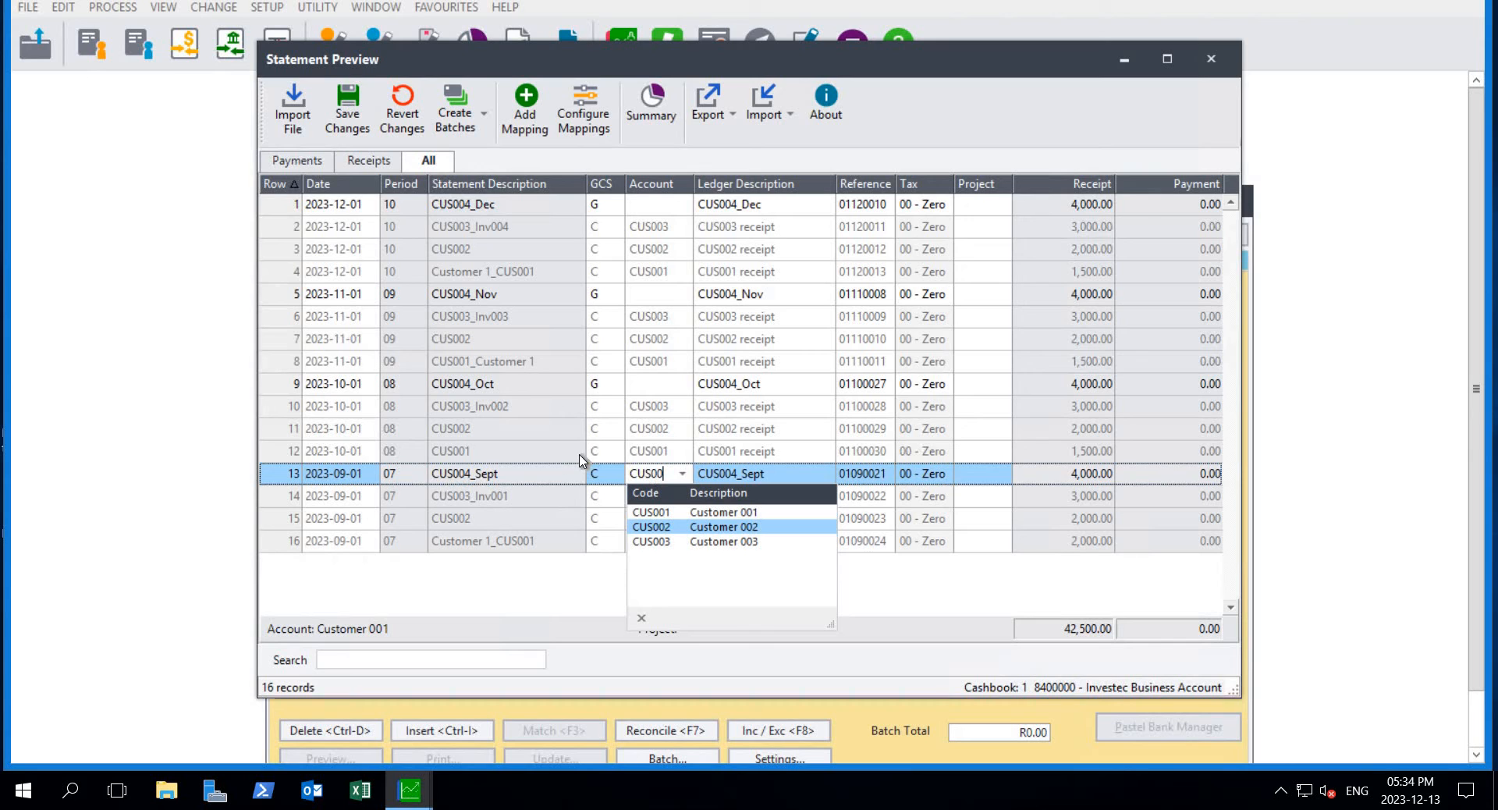
{"action": "key", "text": "BackSpace"}
{"action": "key", "text": "BackSpace"}
{"action": "key", "text": "BackSpace"}
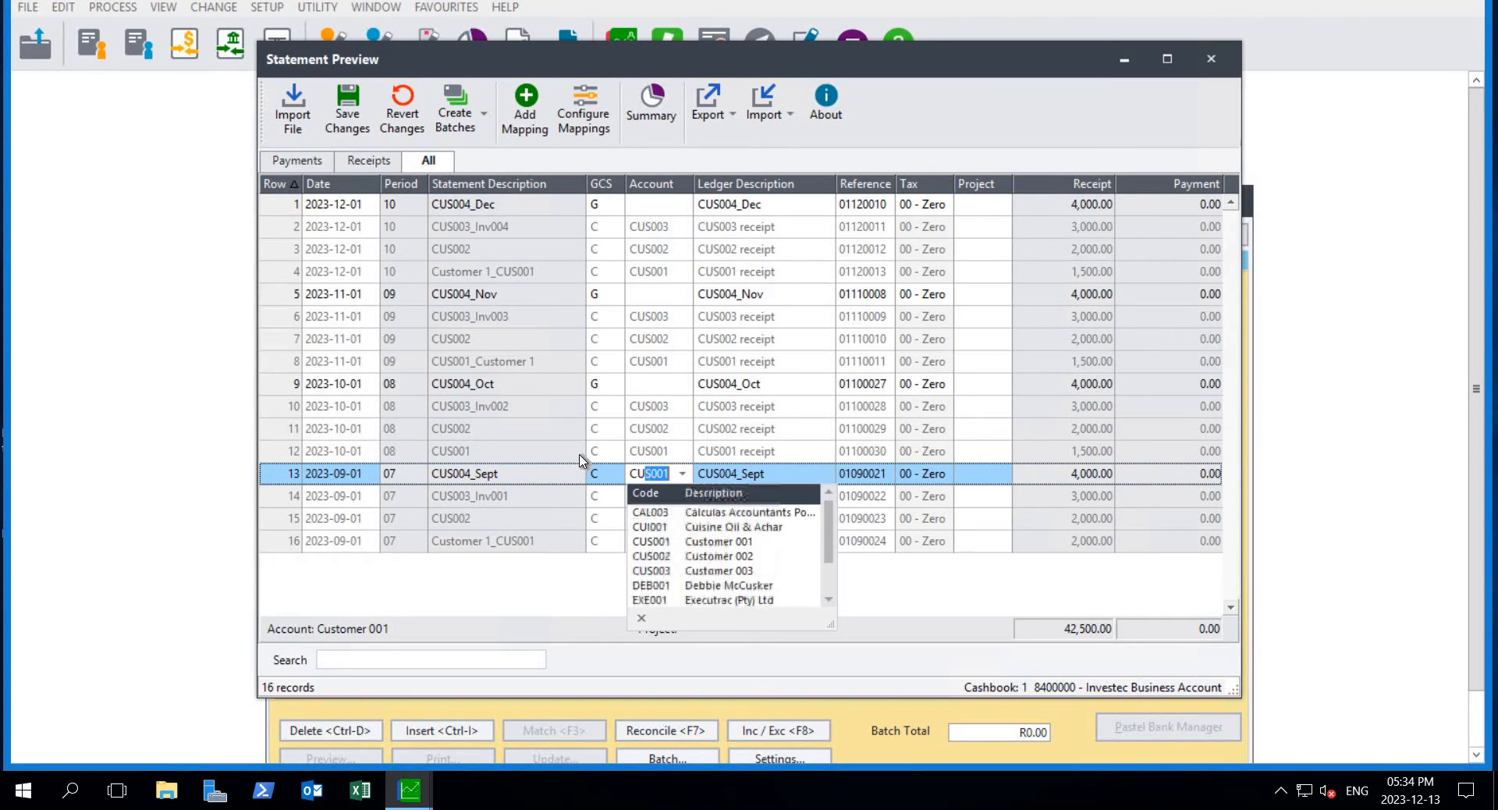
{"action": "key", "text": "BackSpace"}
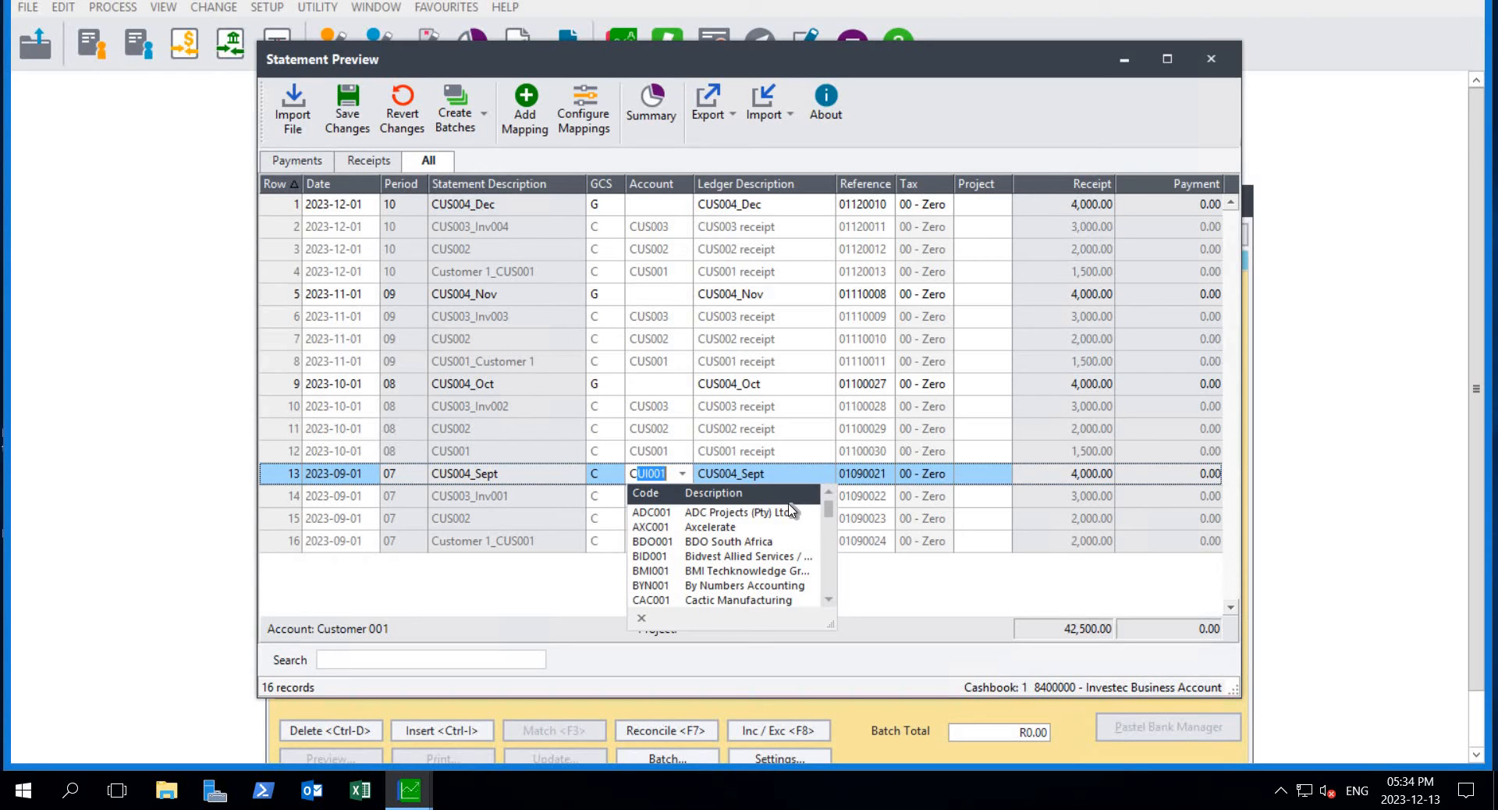
{"action": "left_click", "coordinate": [635, 476]}
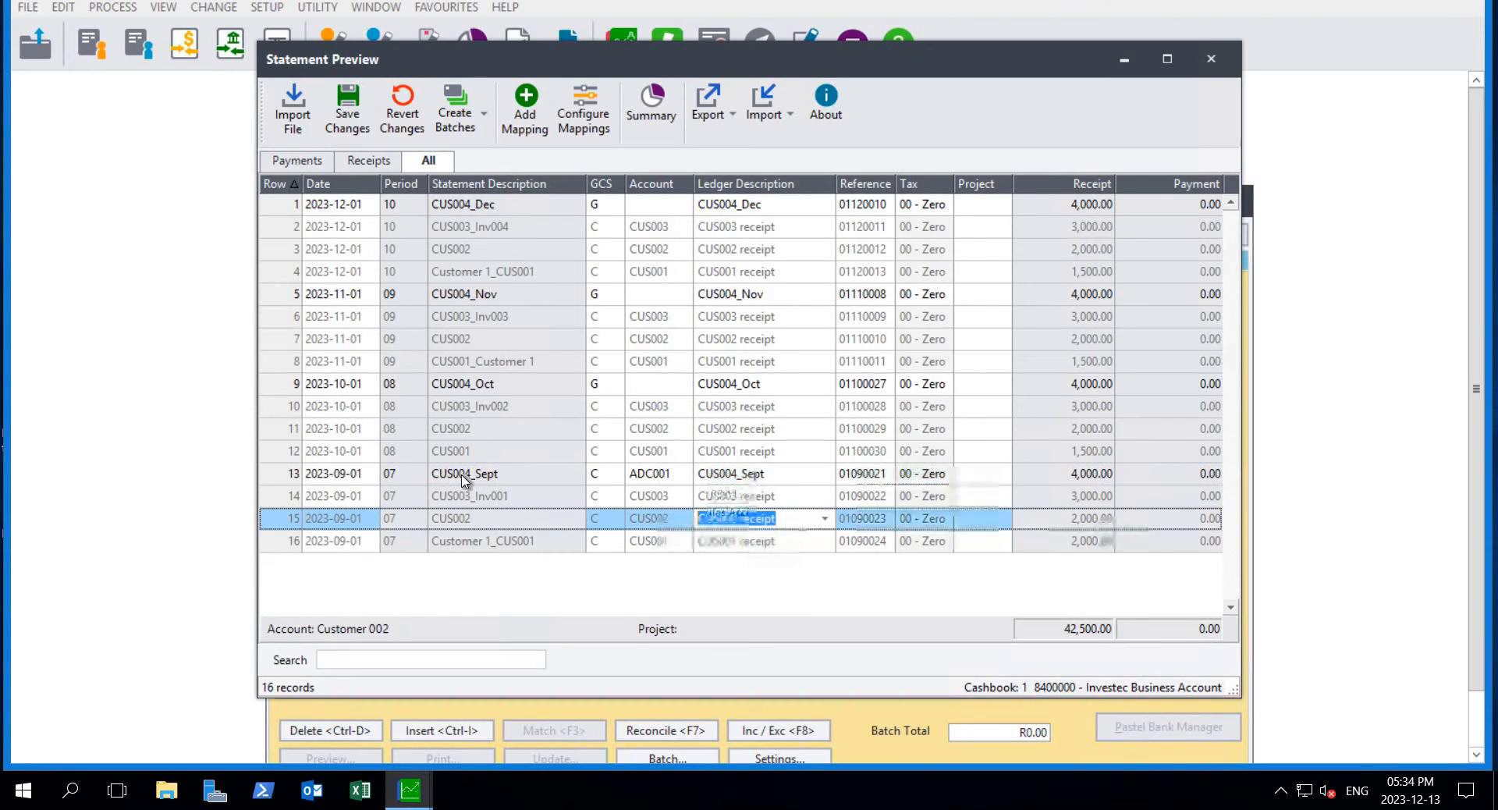
Start a new mapping from row 13 and set its ledger description to the statement's customer code, "receipt (" and the ADC Projects account code
{"action": "left_click", "coordinate": [731, 475]}
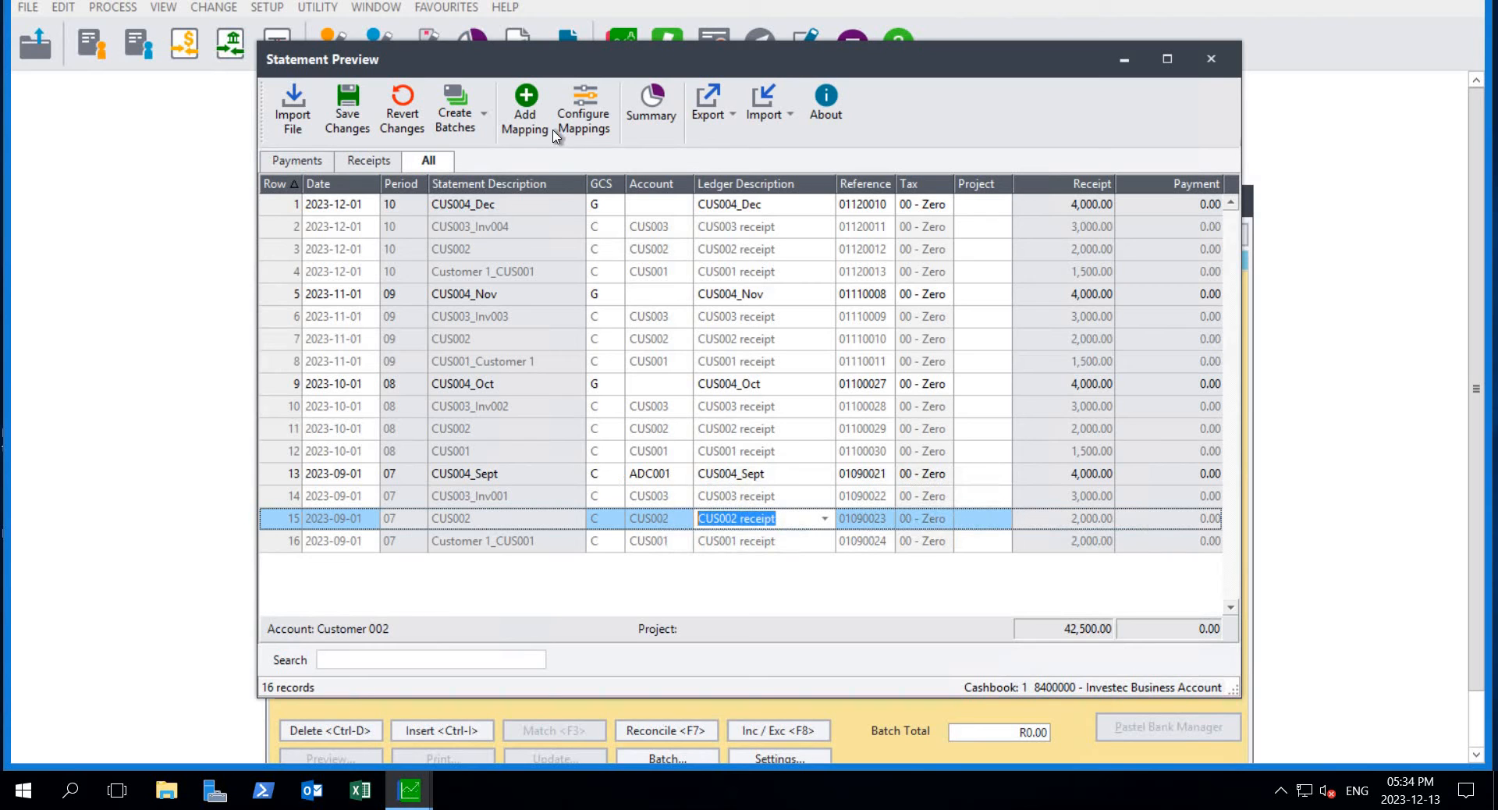
{"action": "left_click", "coordinate": [536, 105]}
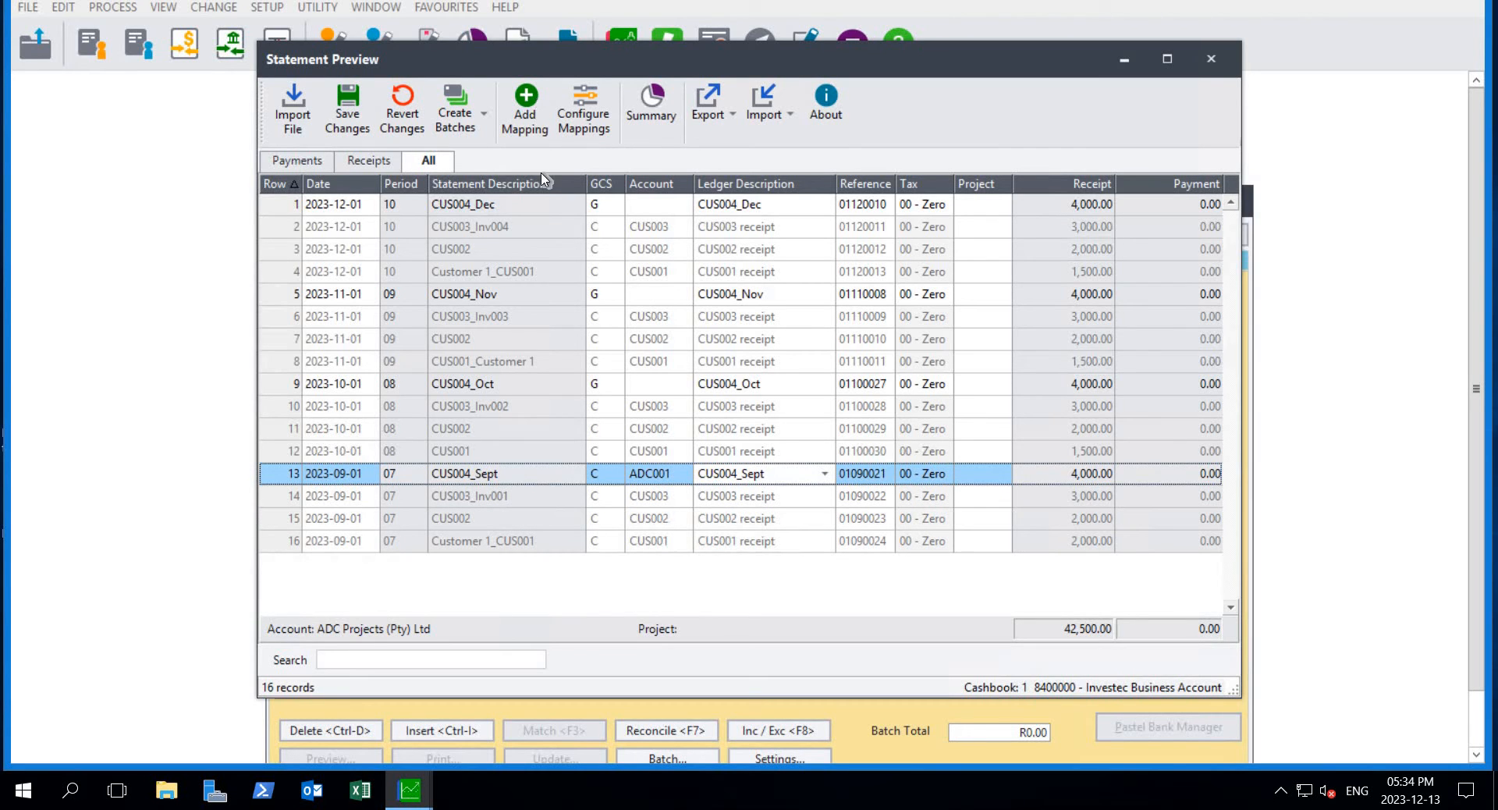
{"action": "left_click", "coordinate": [702, 279]}
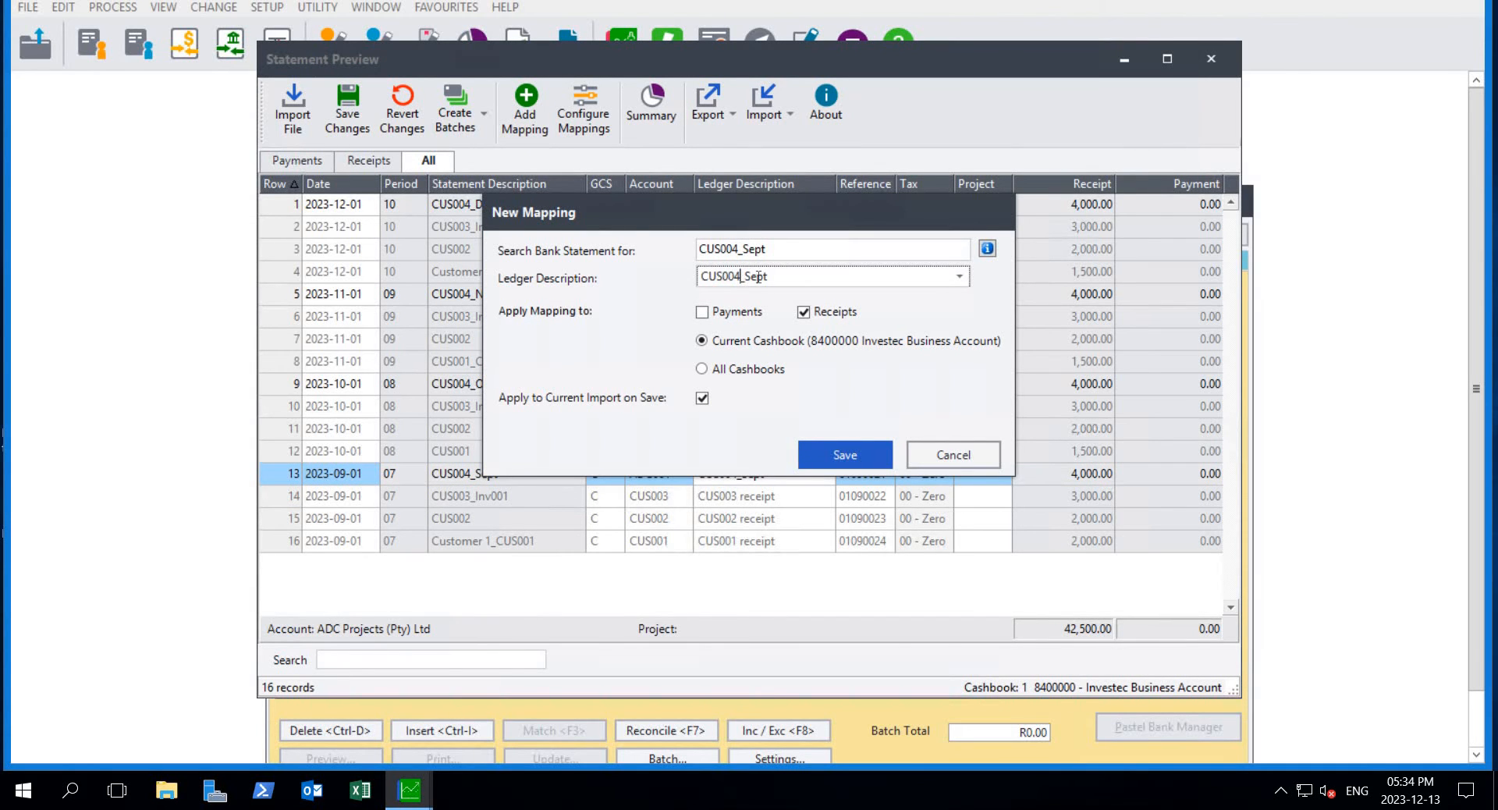
{"action": "key", "text": "End"}
{"action": "key", "text": "shift+Left"}
{"action": "key", "text": "shift+Left"}
{"action": "key", "text": "BackSpace"}
{"action": "key", "text": "BackSpace"}
{"action": "type", "text": "re"}
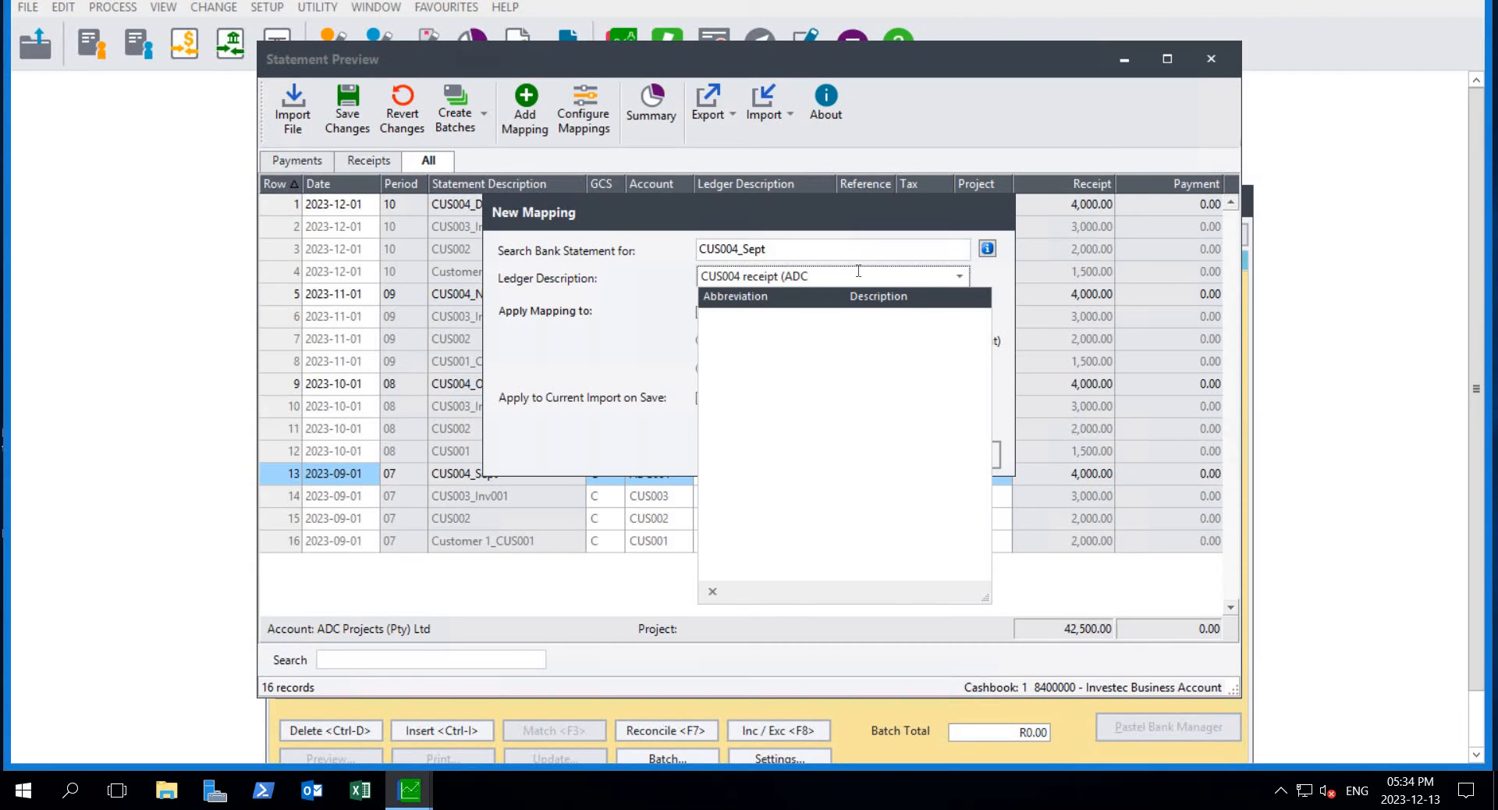
{"action": "type", "text": "001"}
Shorten the row 13 mapping's search text to only the customer code, save the mapping and slightly widen the Ledger Description column
{"action": "left_click", "coordinate": [740, 249]}
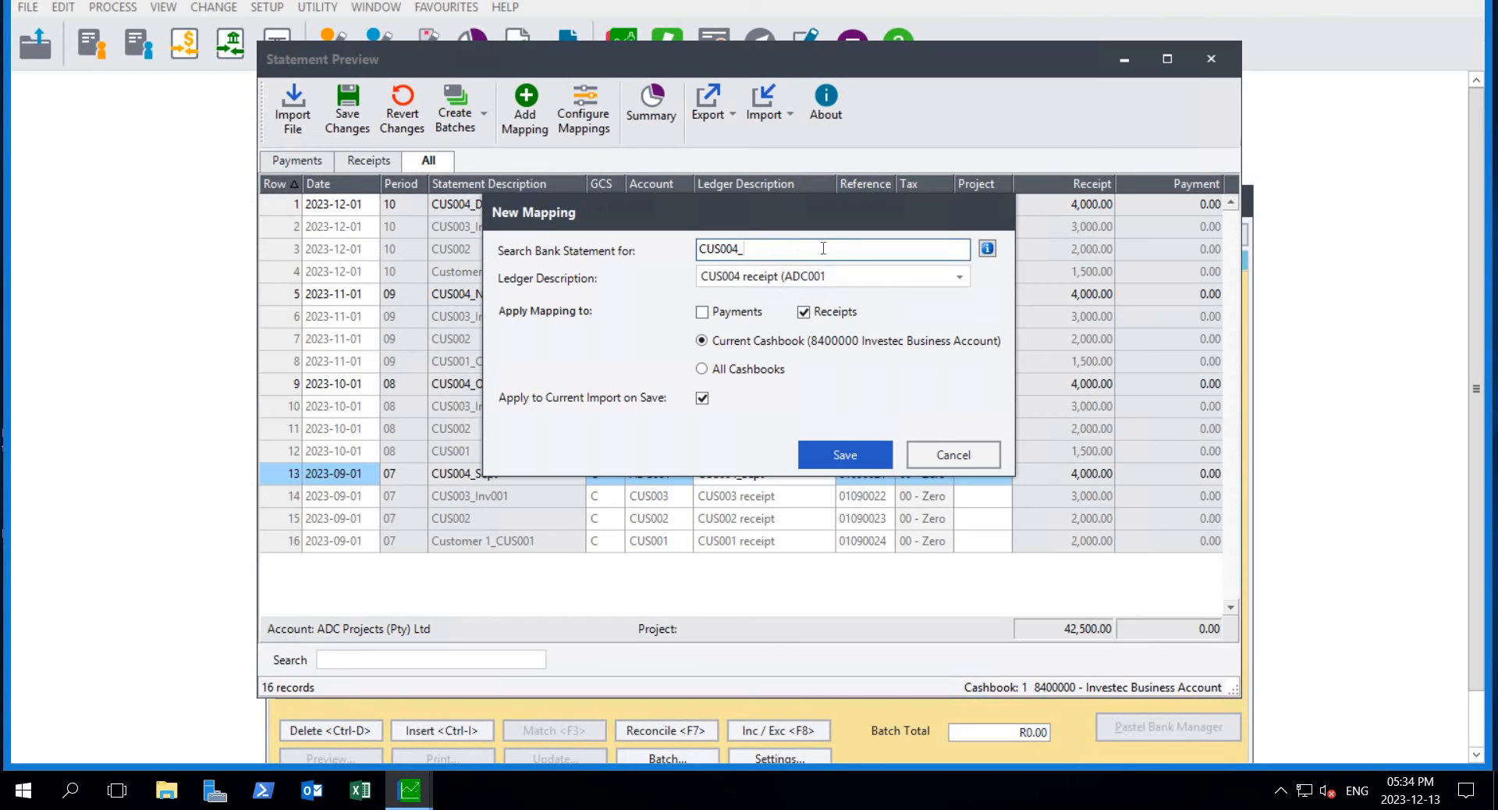
{"action": "key", "text": "BackSpace"}
{"action": "left_click", "coordinate": [842, 460]}
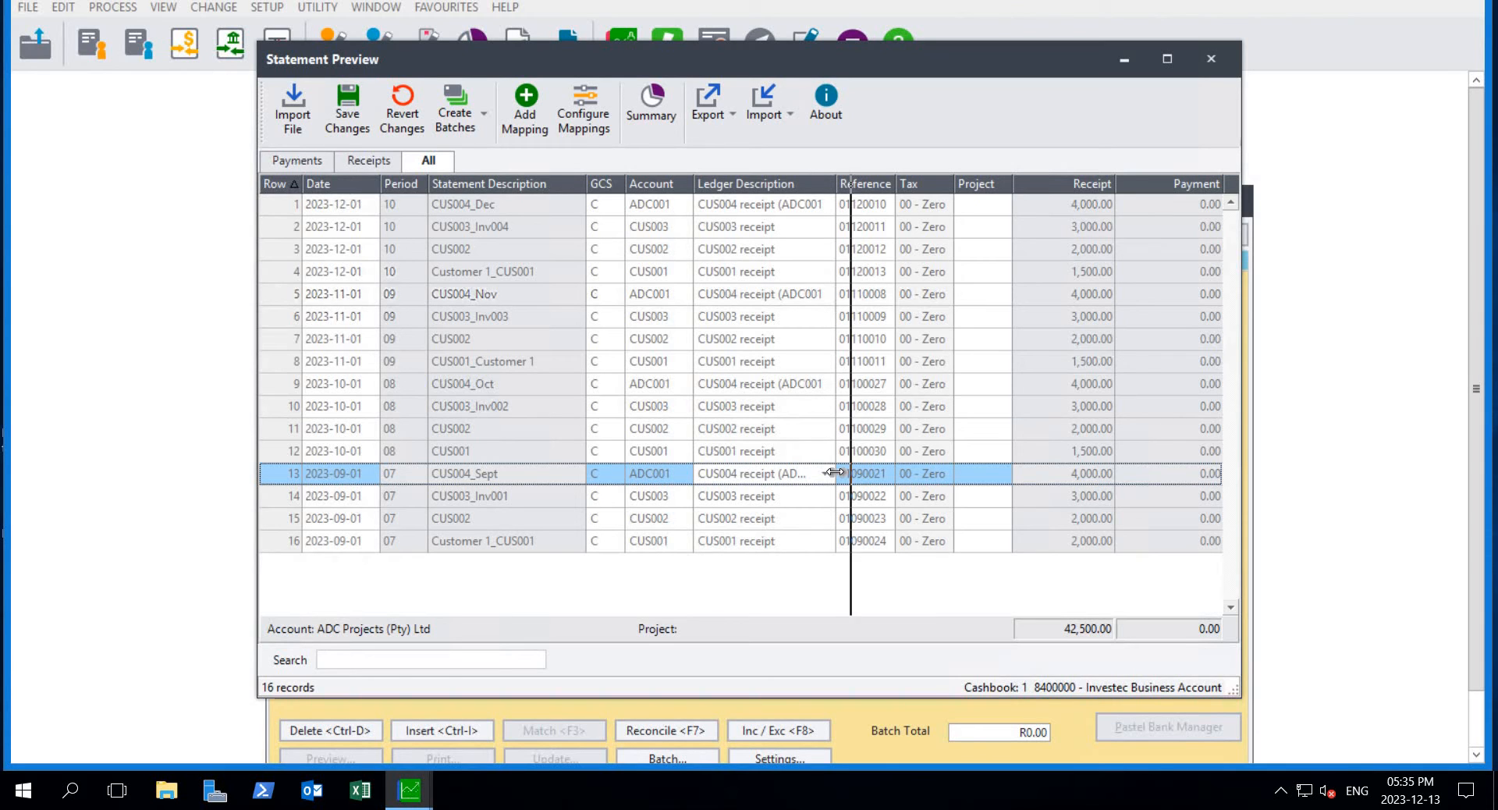
{"action": "left_click_drag", "start_coordinate": [835, 184], "coordinate": [850, 184]}
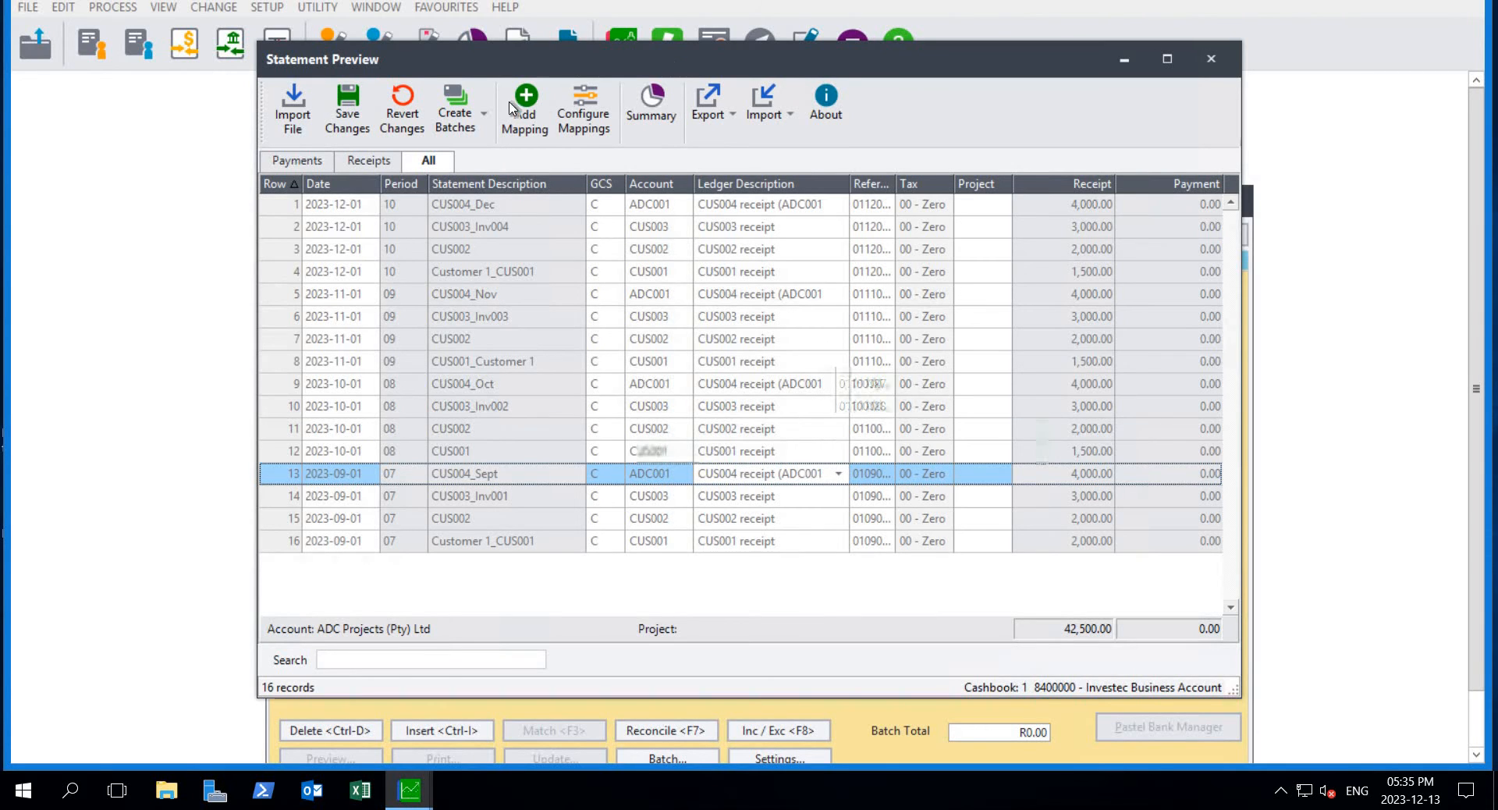
Open the mapping rules configuration and search the rules for "cus00" to review the new customer mappings
{"action": "left_click", "coordinate": [584, 104]}
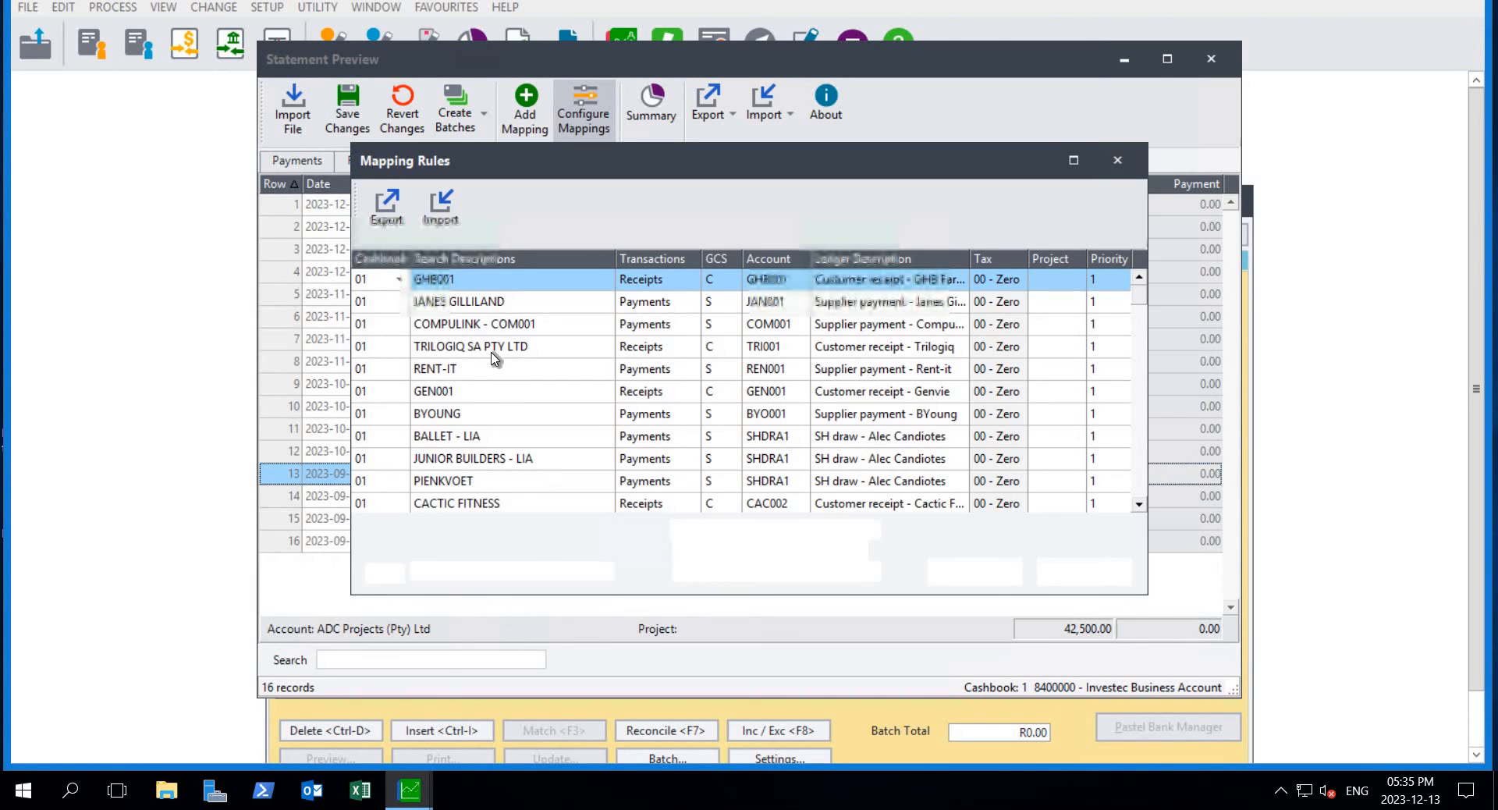
{"action": "left_click", "coordinate": [475, 570]}
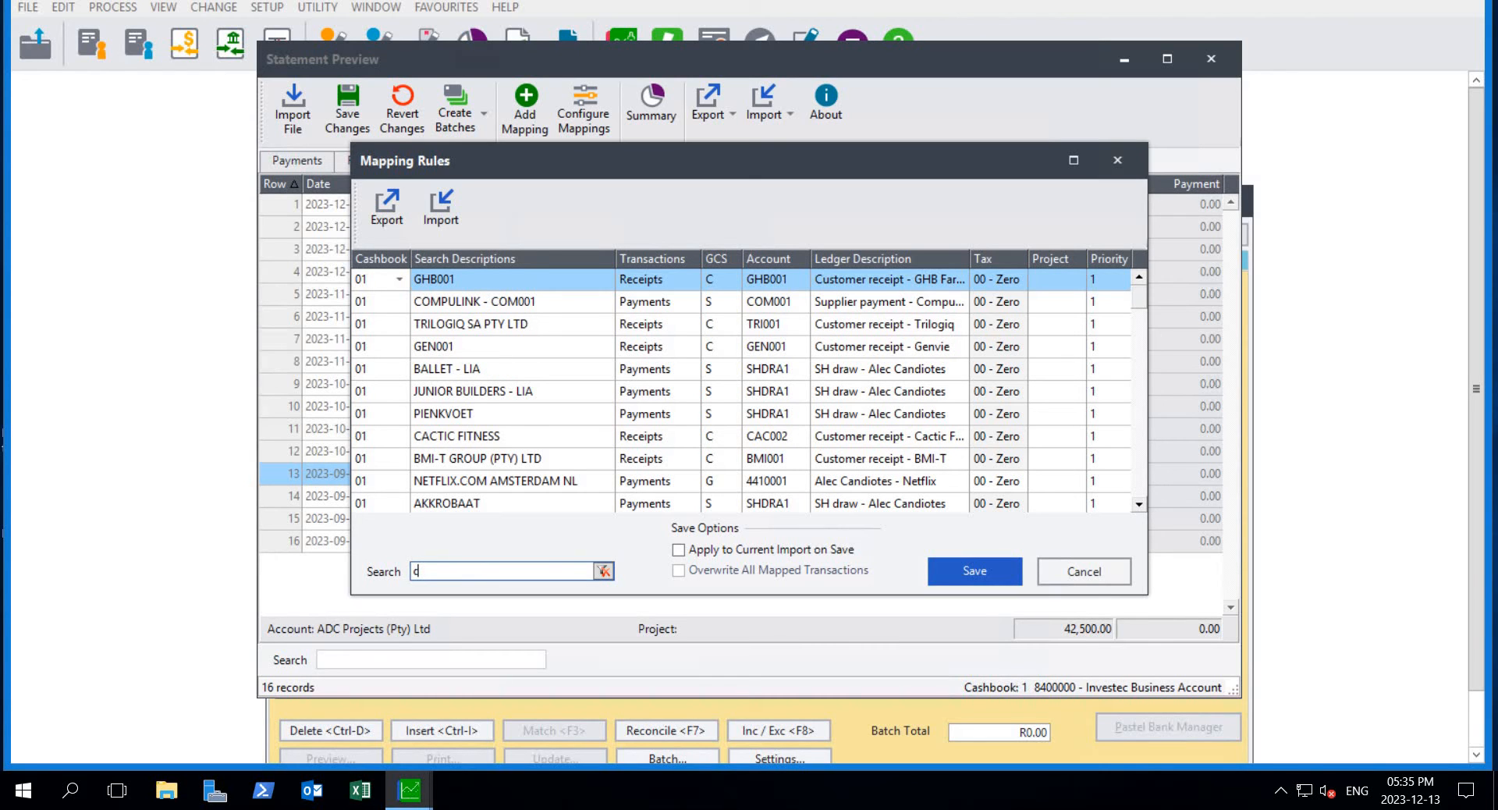
{"action": "type", "text": "cus0"}
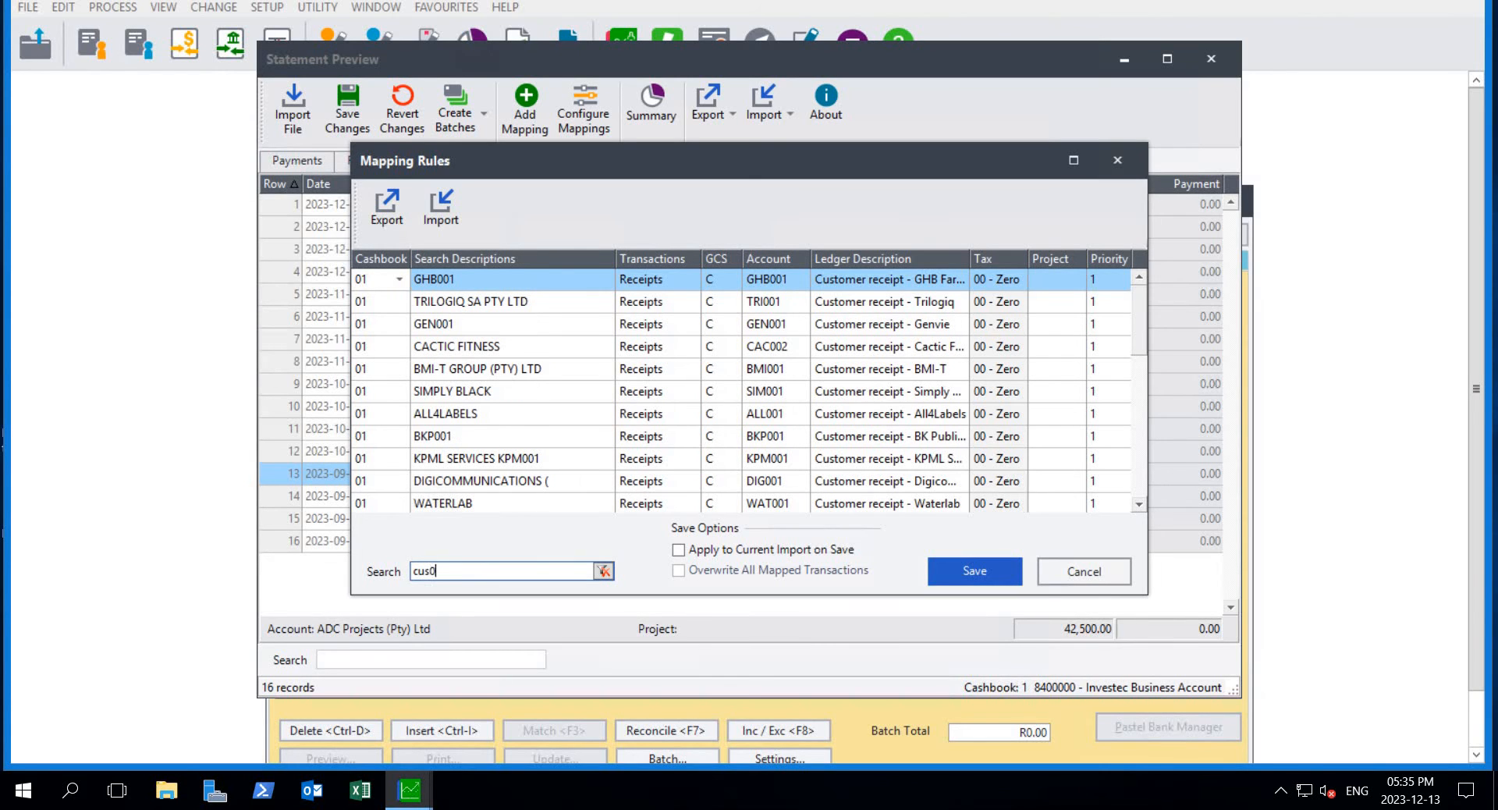
{"action": "type", "text": "0"}
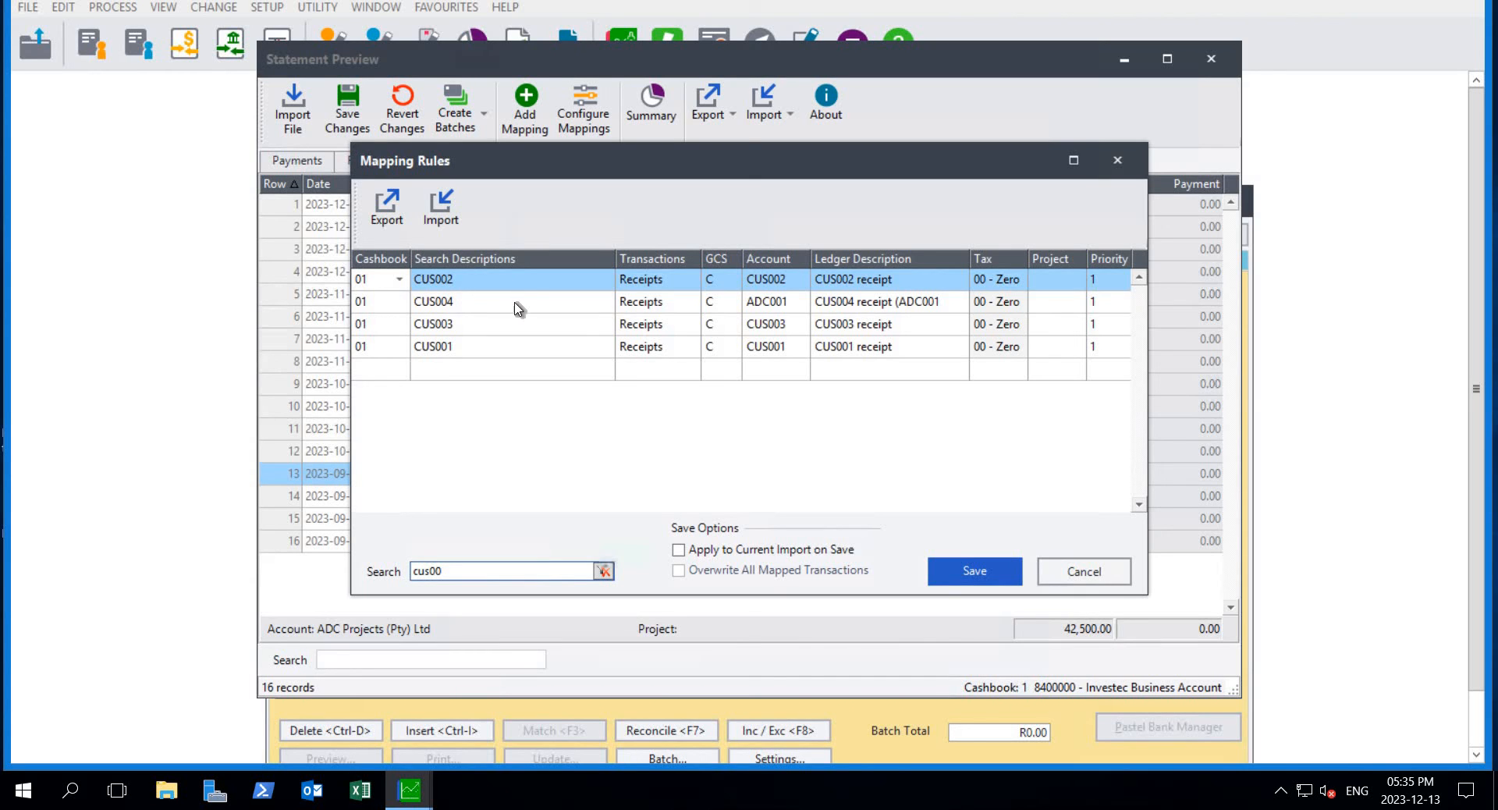
Change the CUS004 mapping rule's ledger description to "CUS004 receipt_ADC001"
{"action": "left_click", "coordinate": [836, 301]}
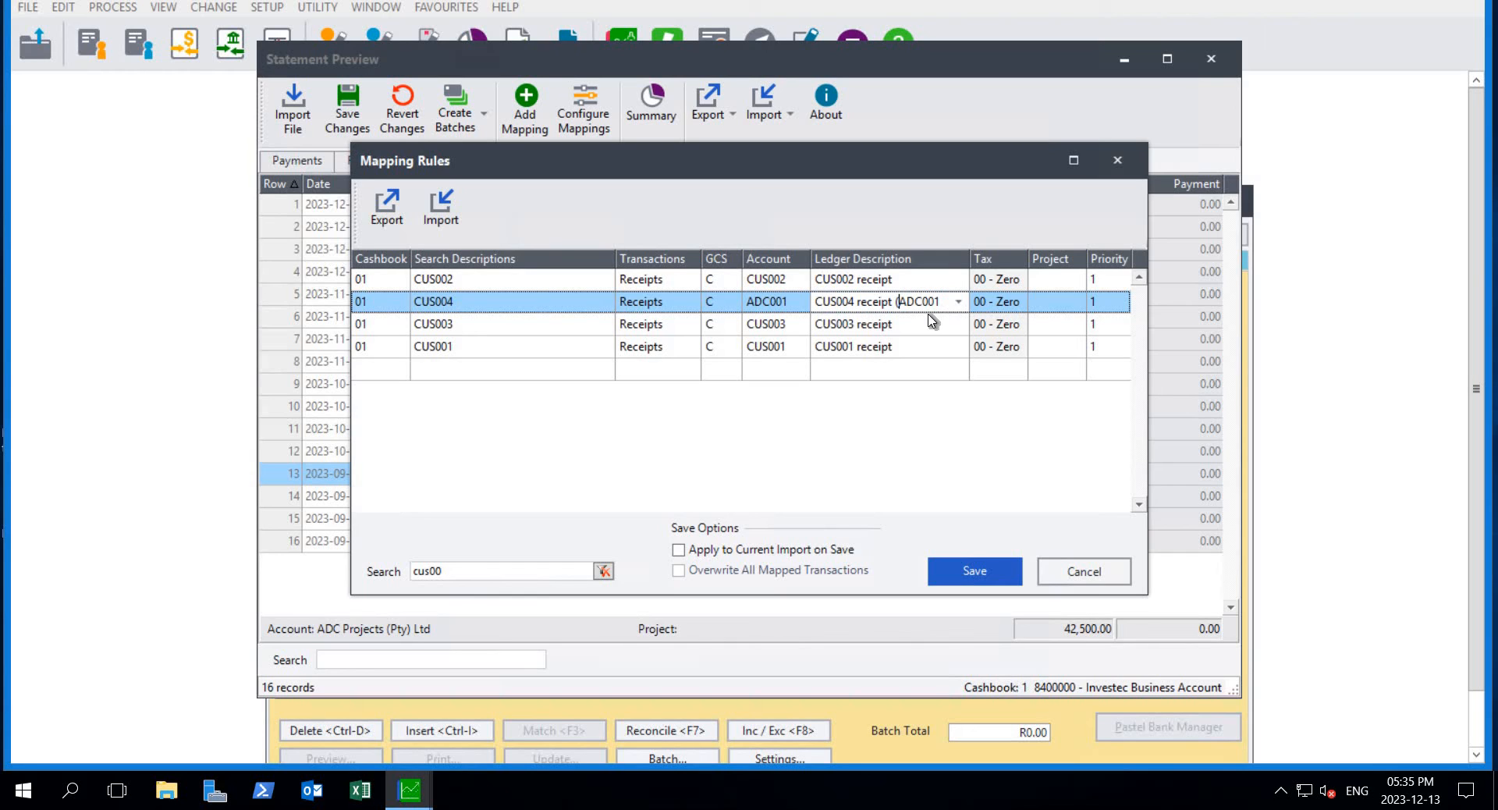
{"action": "key", "text": "BackSpace"}
{"action": "key", "text": "BackSpace"}
{"action": "type", "text": "_"}
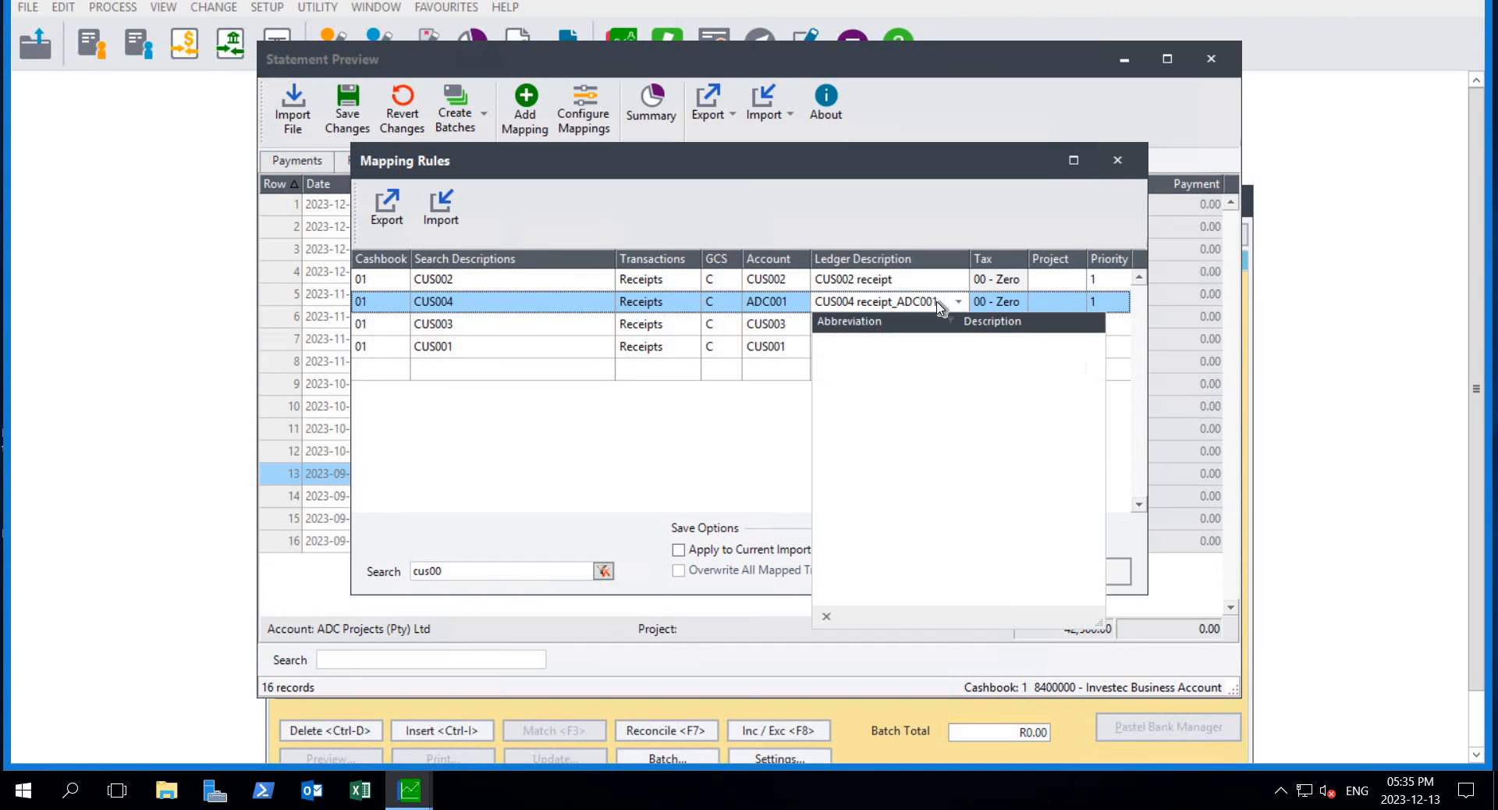
{"action": "key", "text": "Escape"}
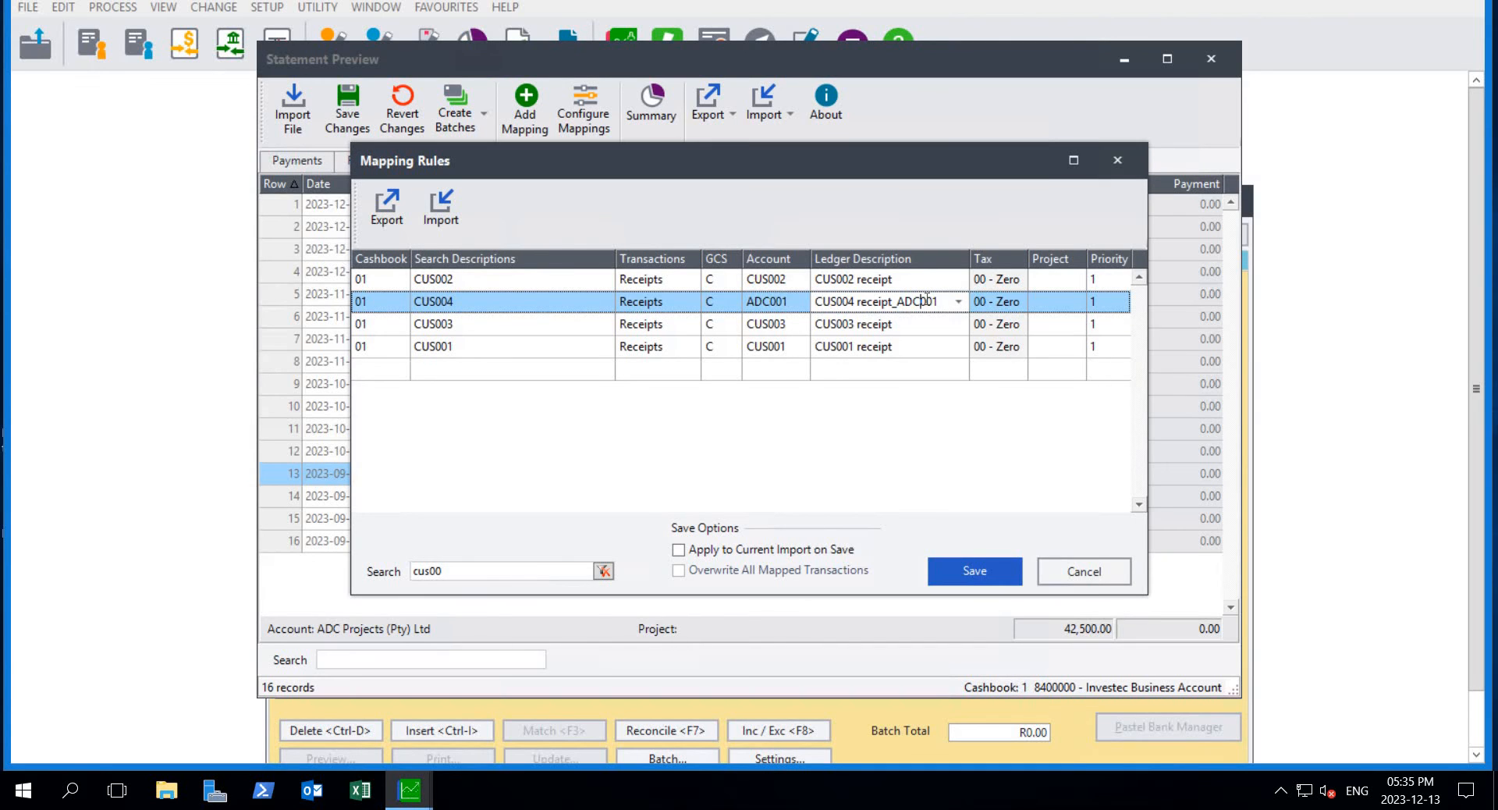
{"action": "key", "text": "Tab"}
{"action": "key", "text": "Tab"}
{"action": "key", "text": "Tab"}
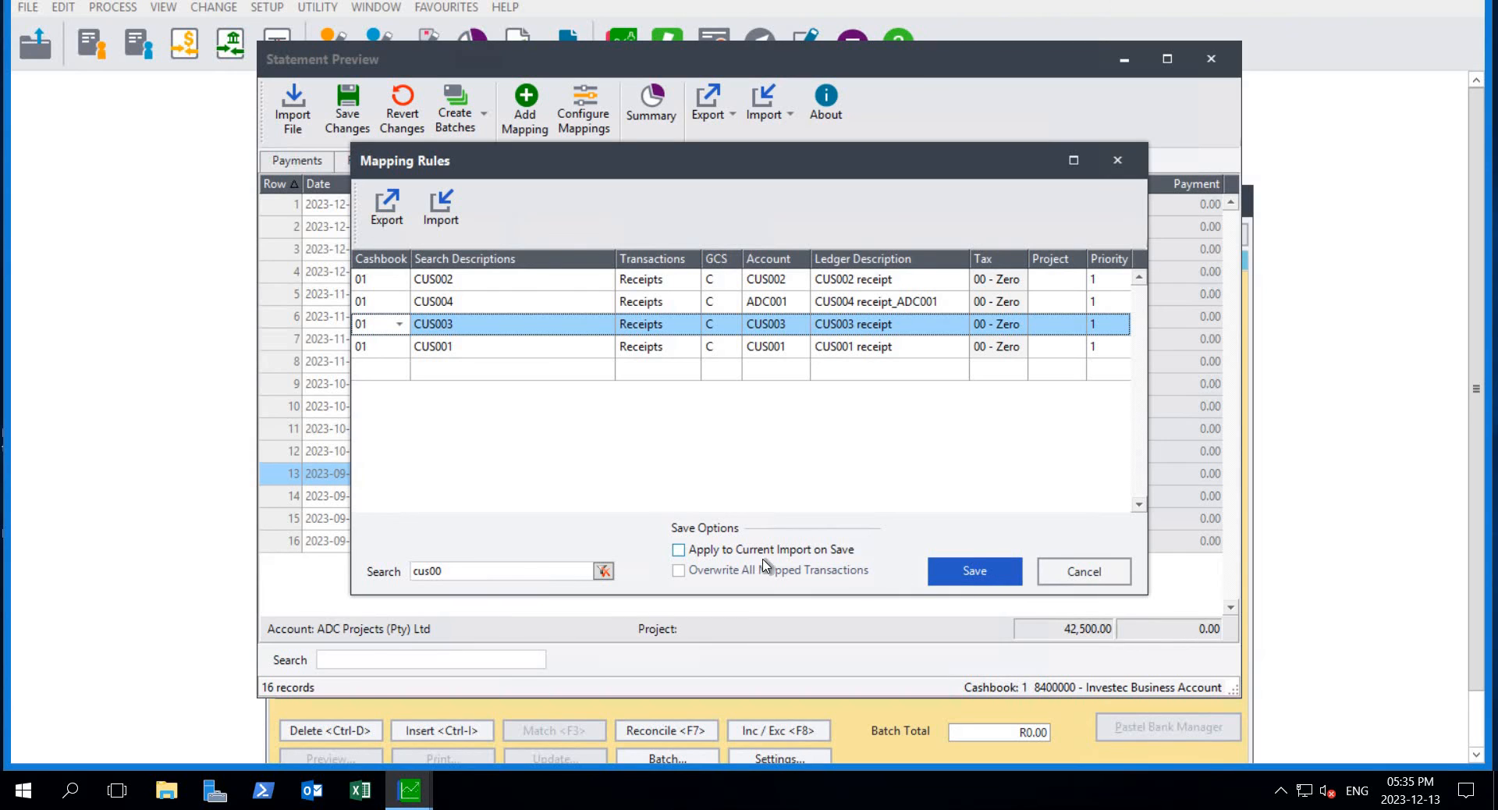
Save the mapping rules with Apply to Current Import on Save, and check the ledger descriptions of statement rows 5 and 1
{"action": "left_click", "coordinate": [681, 551]}
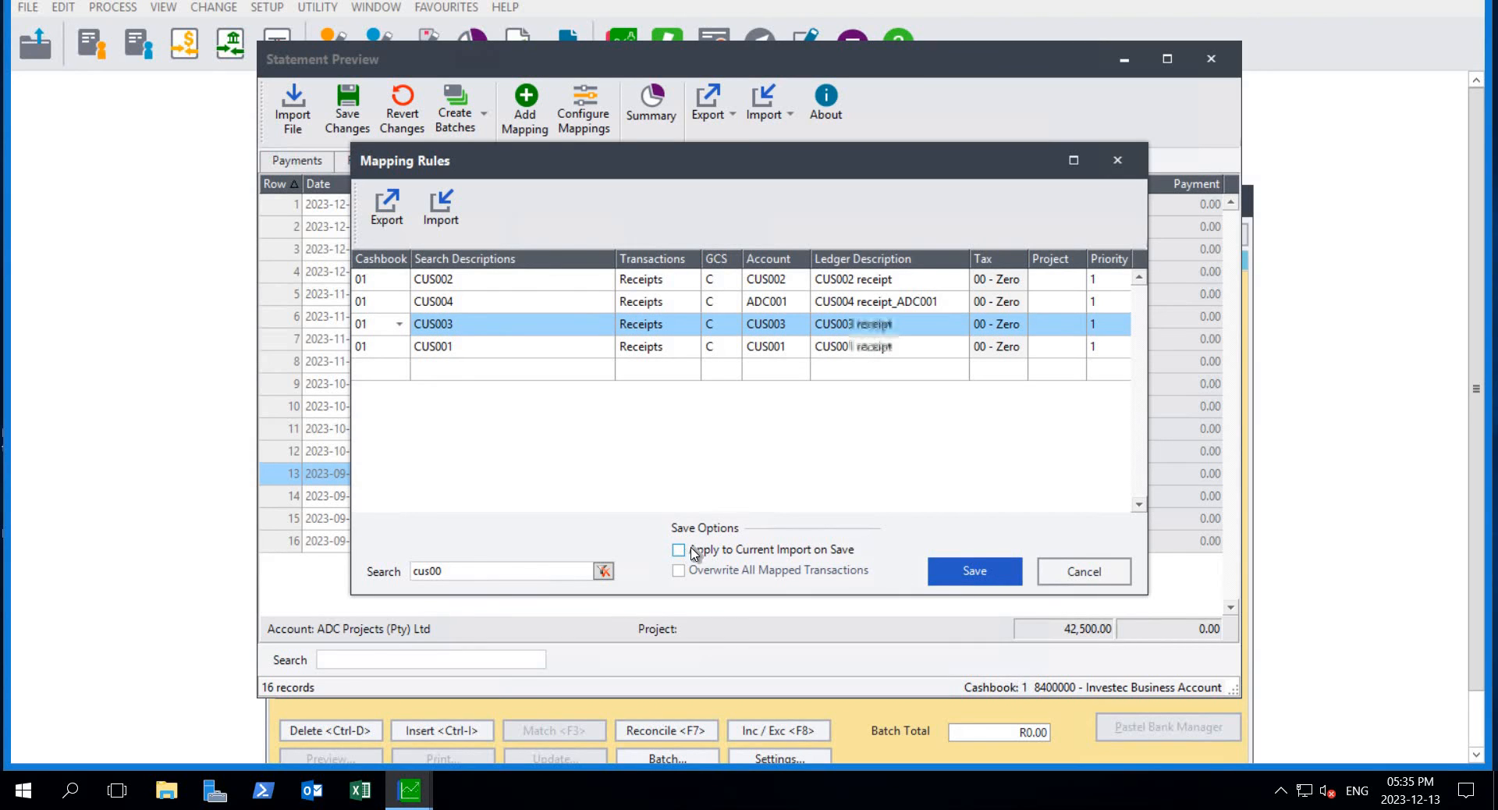
{"action": "left_click", "coordinate": [975, 576]}
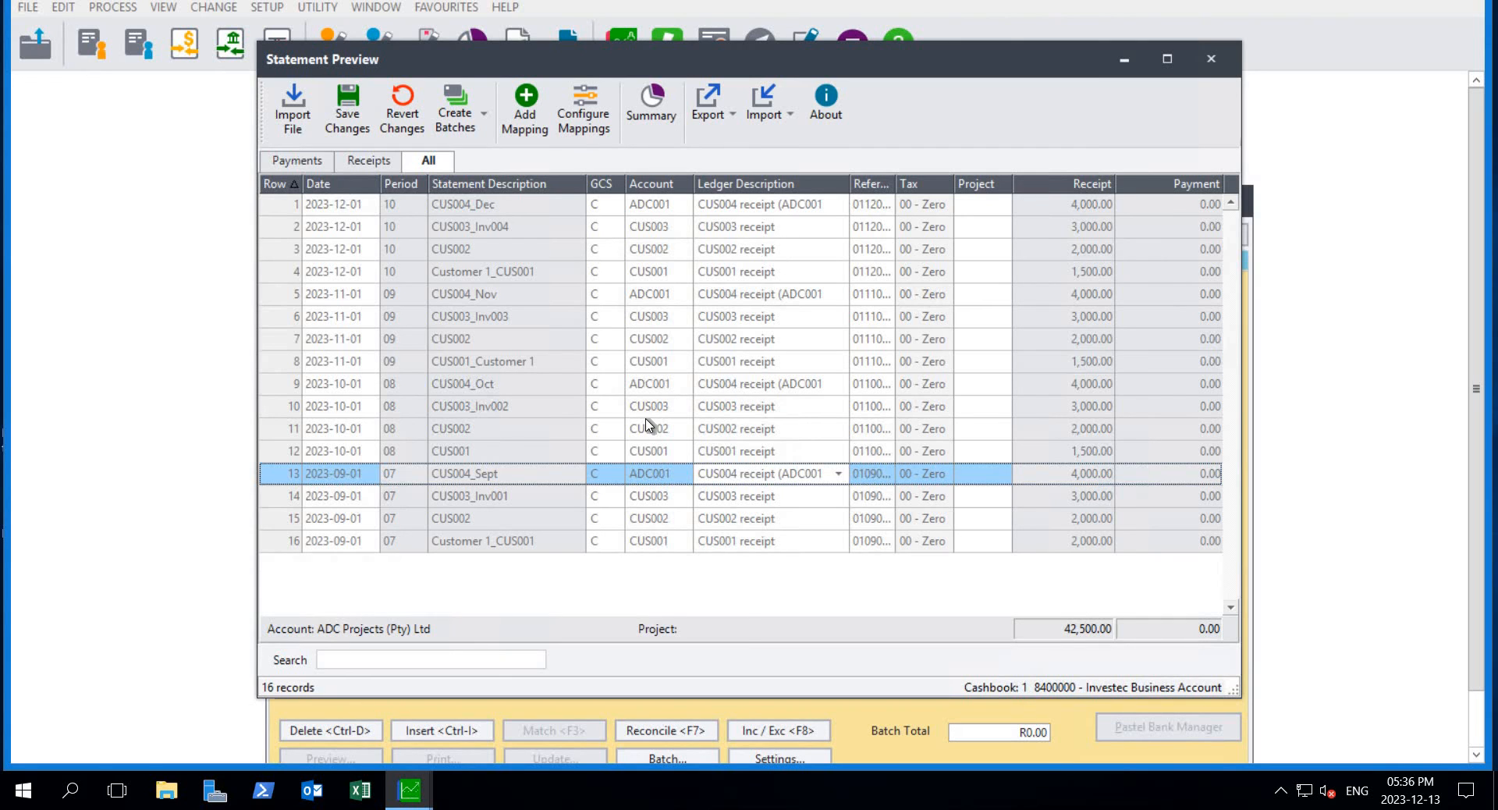
{"action": "left_click", "coordinate": [776, 294]}
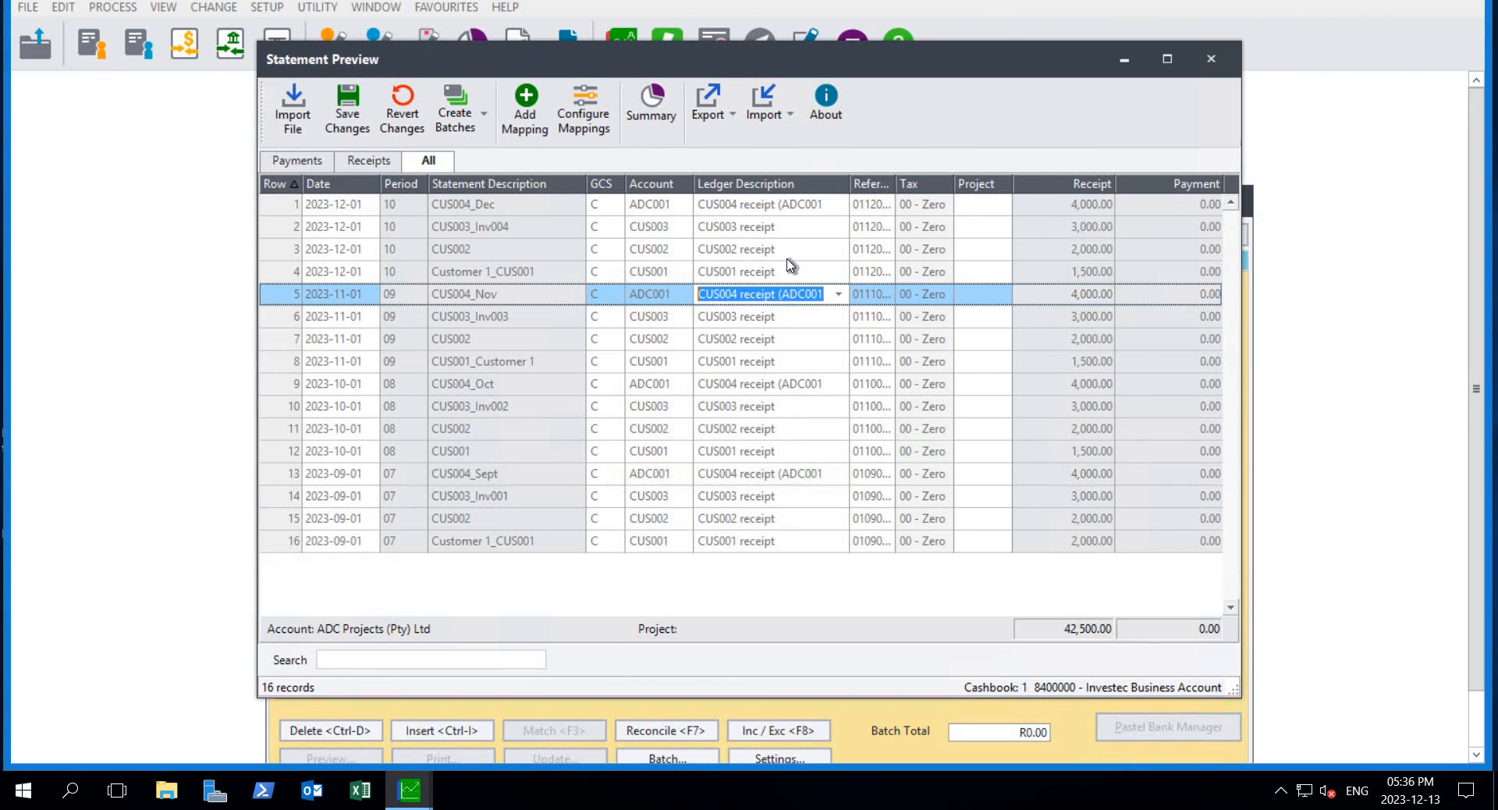
{"action": "left_click", "coordinate": [783, 204]}
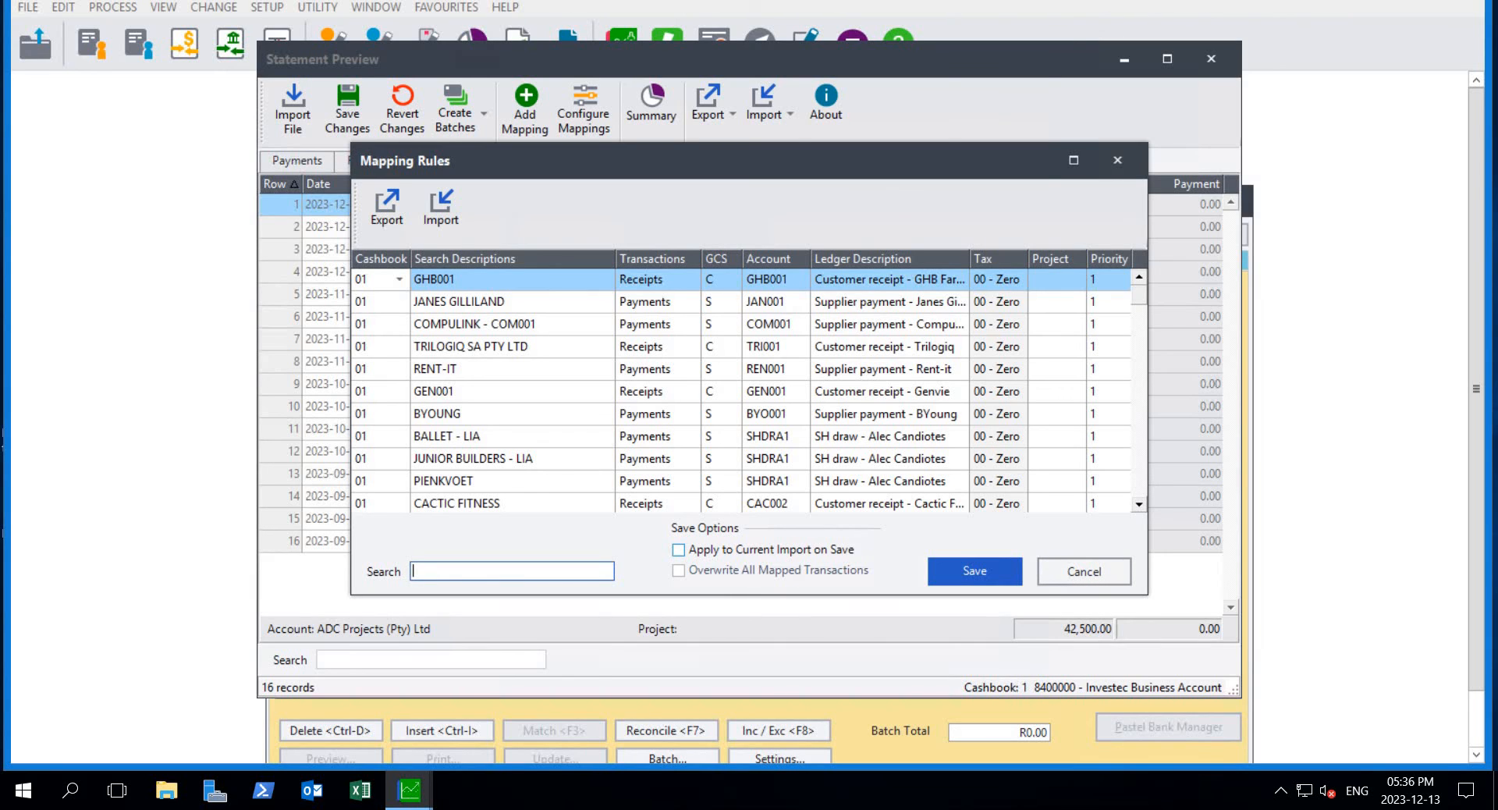
Search the mapping rules for "cus00", set CUS004's ledger description to "CUS004 receipt__ADC001", and save, overwriting the current import's mapped transactions
{"action": "type", "text": "cus00"}
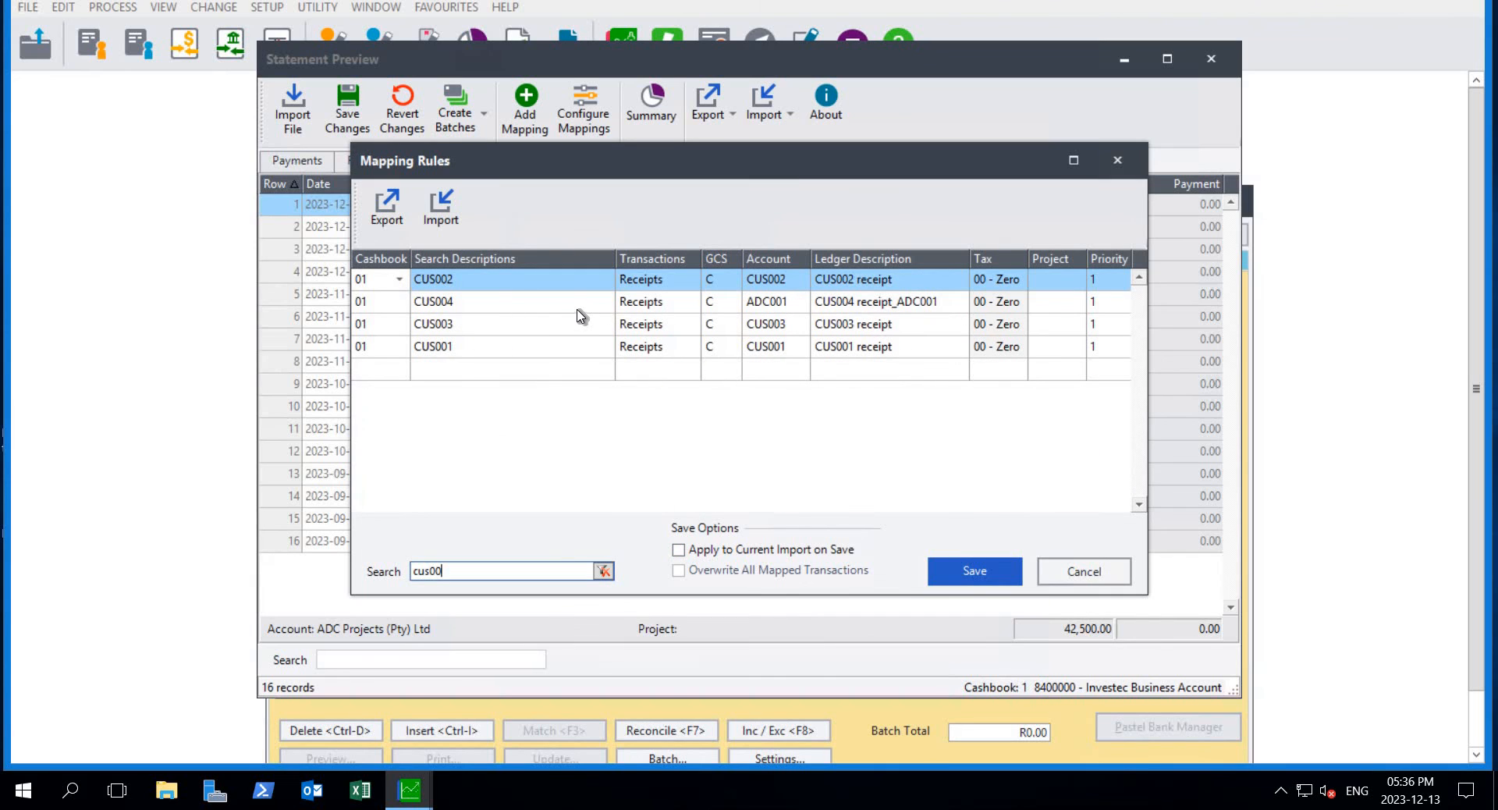
{"action": "left_click", "coordinate": [892, 303]}
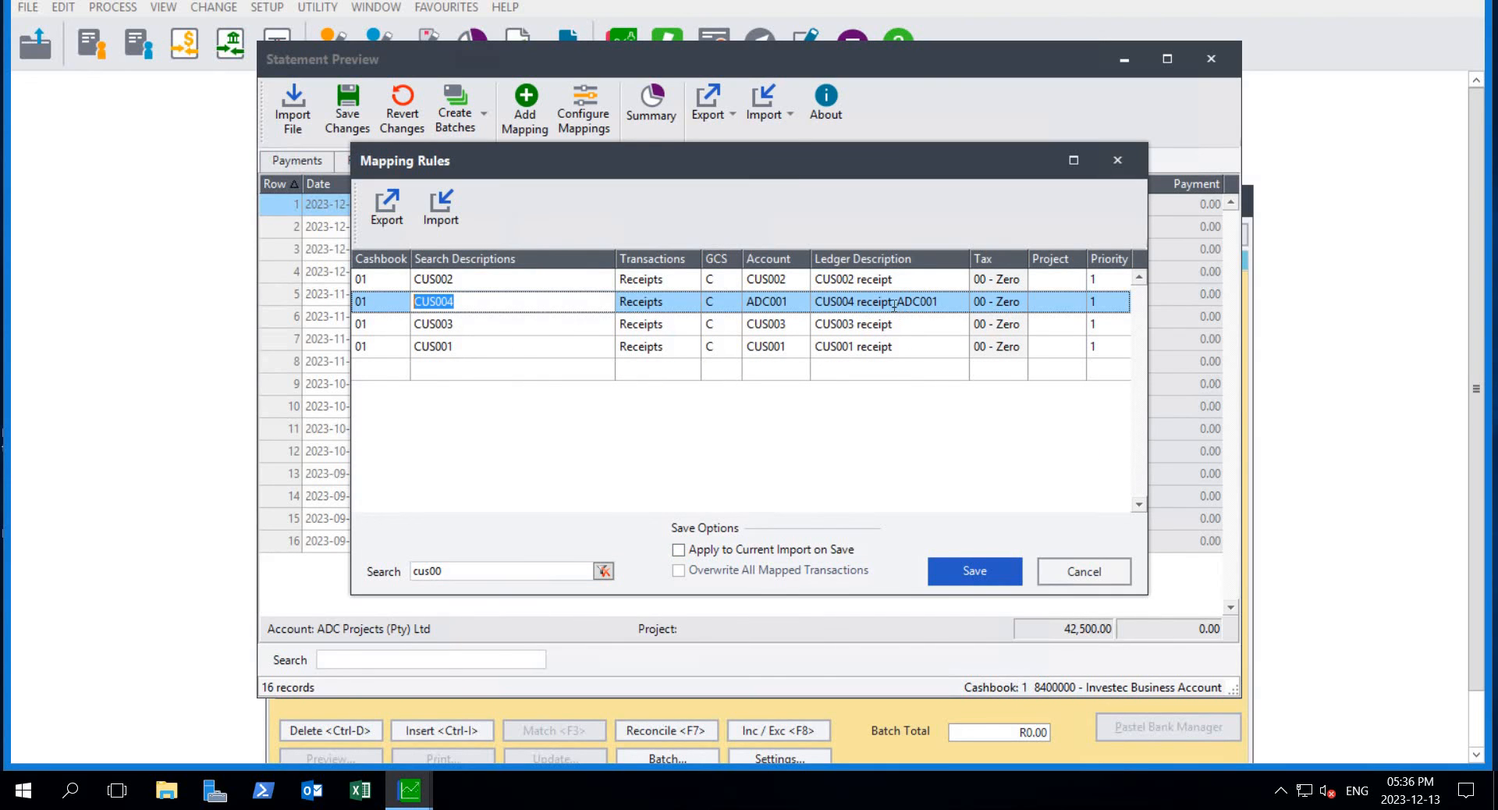
{"action": "left_click", "coordinate": [894, 303]}
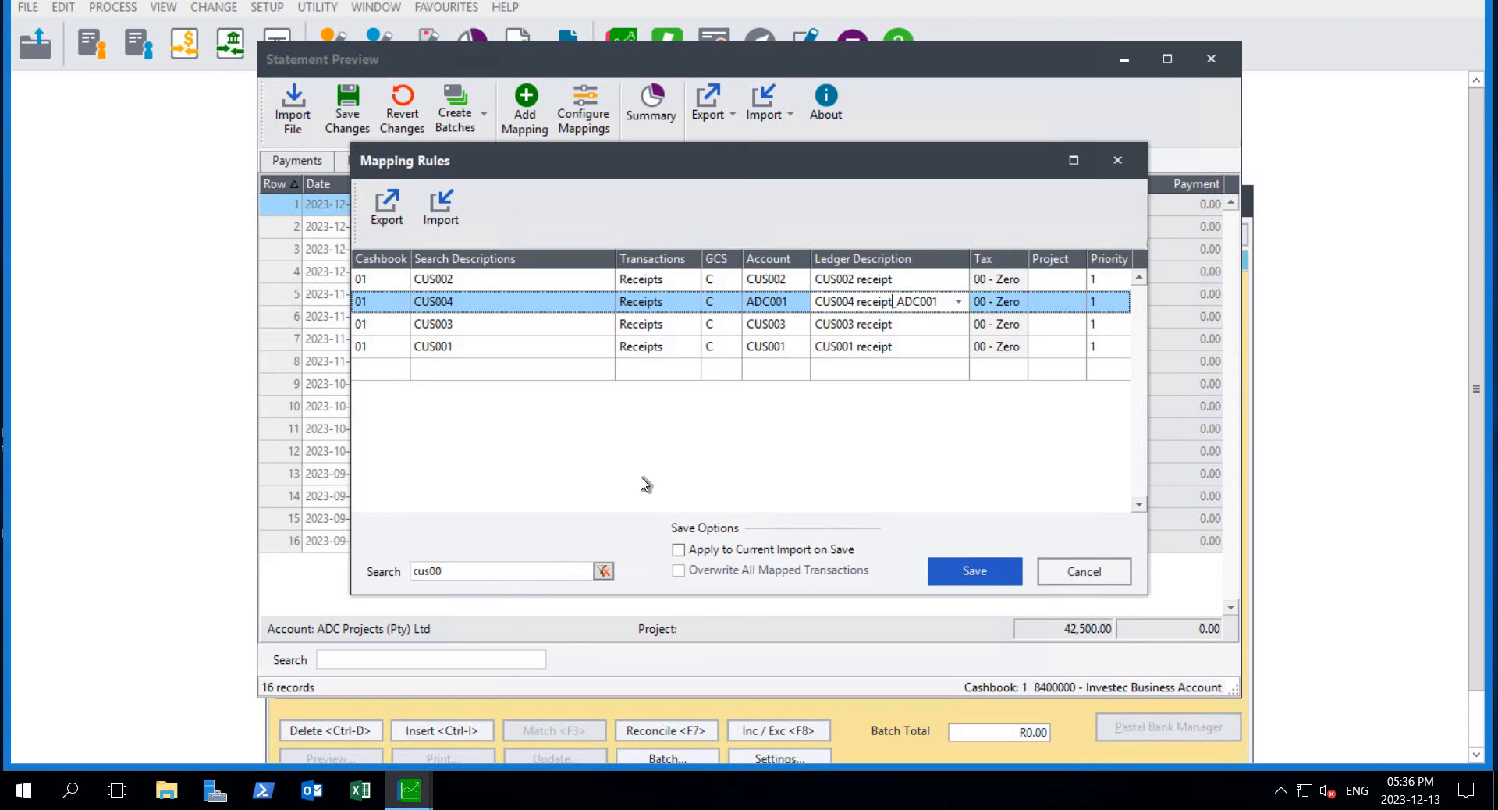
{"action": "type", "text": "_"}
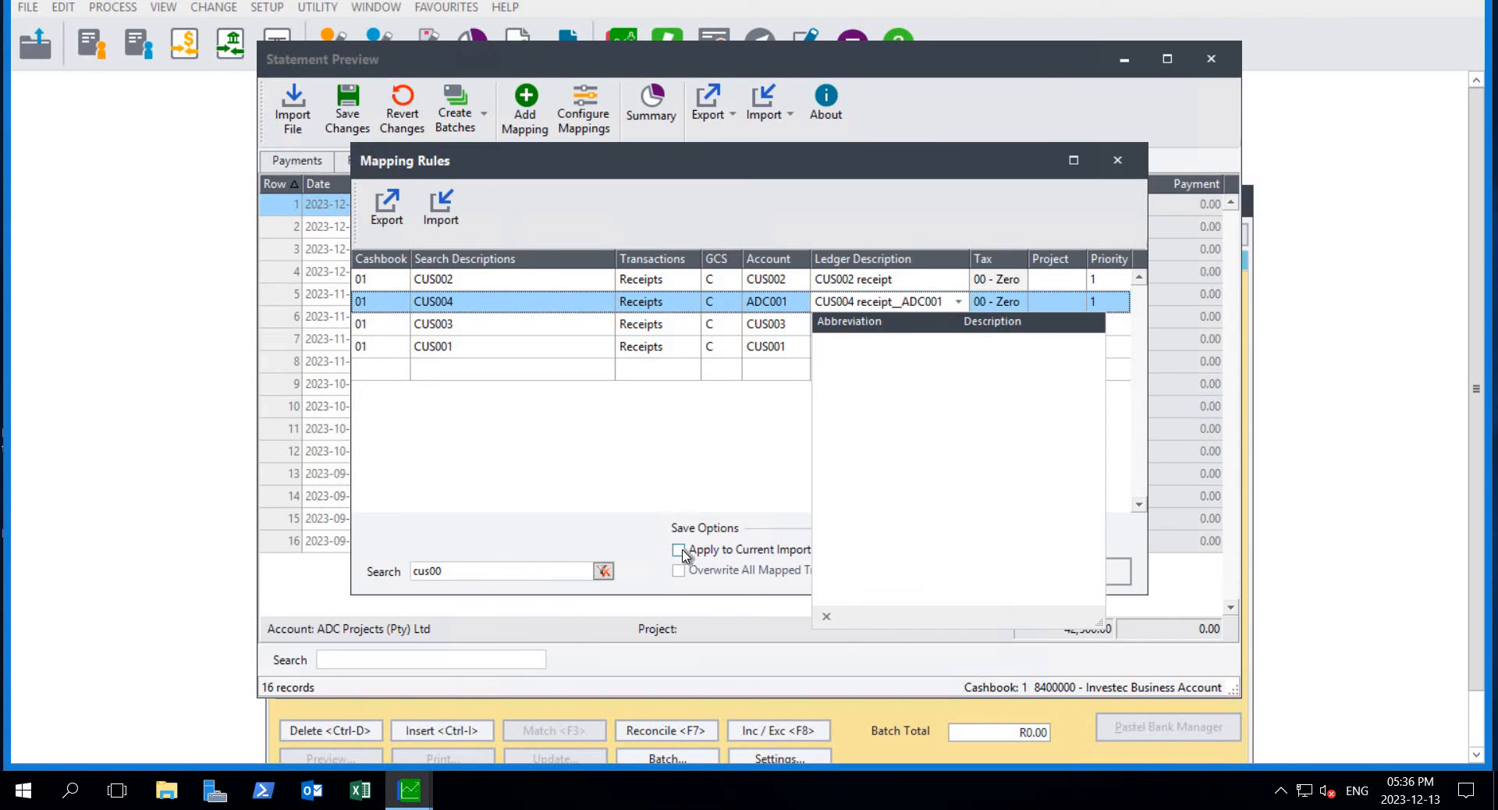
{"action": "left_click", "coordinate": [679, 550]}
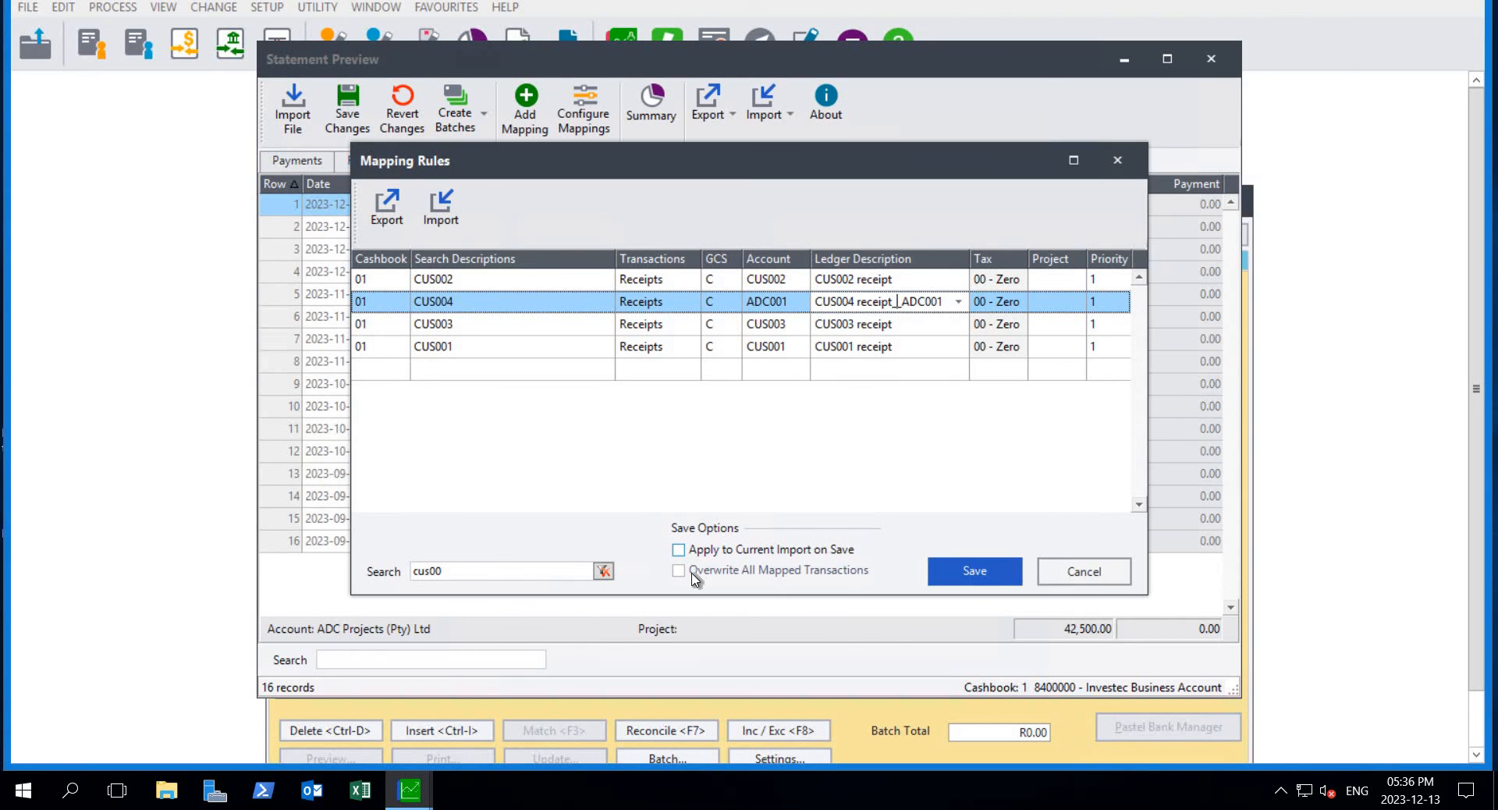
{"action": "left_click", "coordinate": [993, 578]}
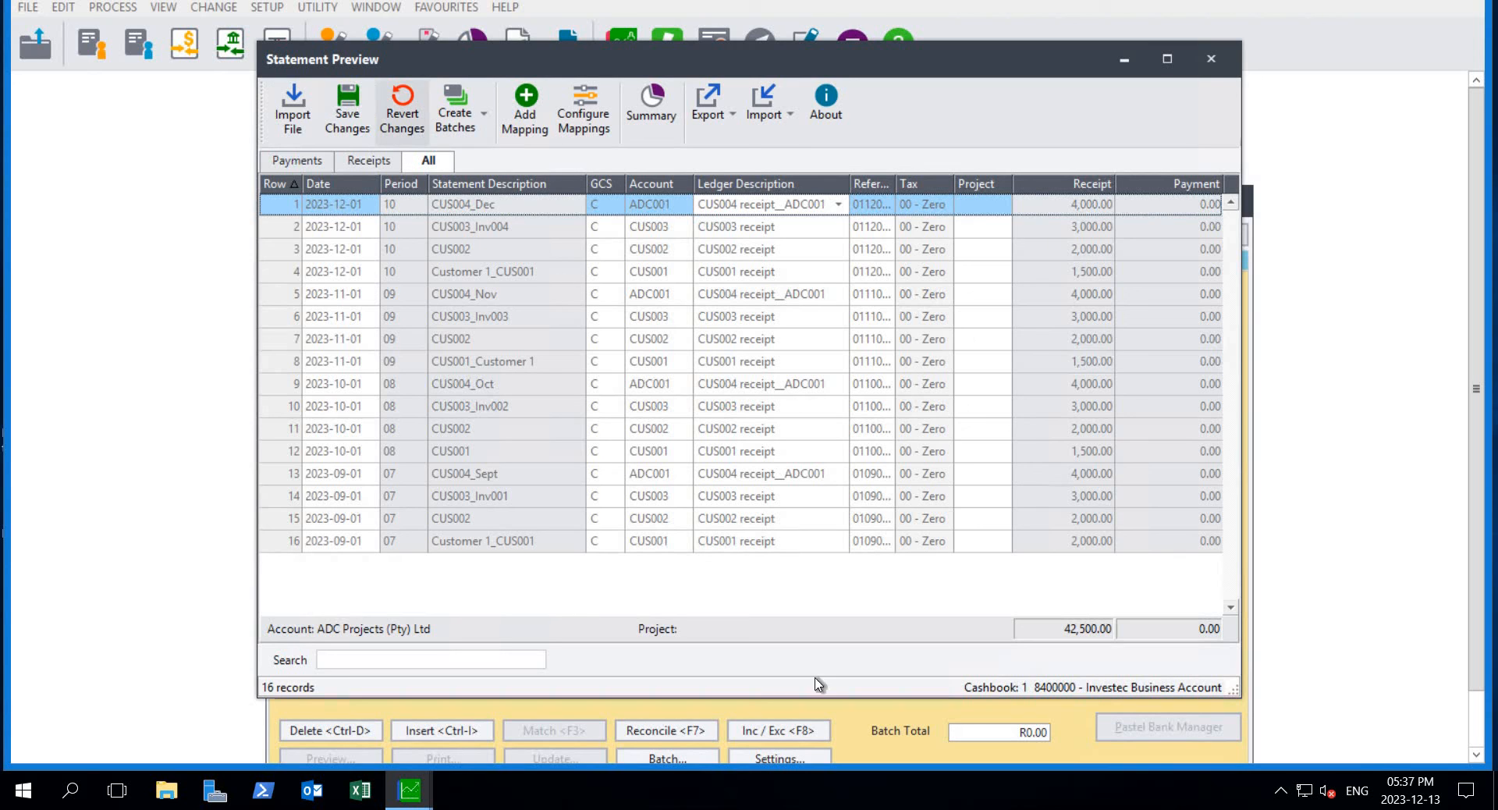
Create all batches from the statement, acknowledge the open item allocation notice and show the receipts batch in the cash book
{"action": "left_click", "coordinate": [456, 109]}
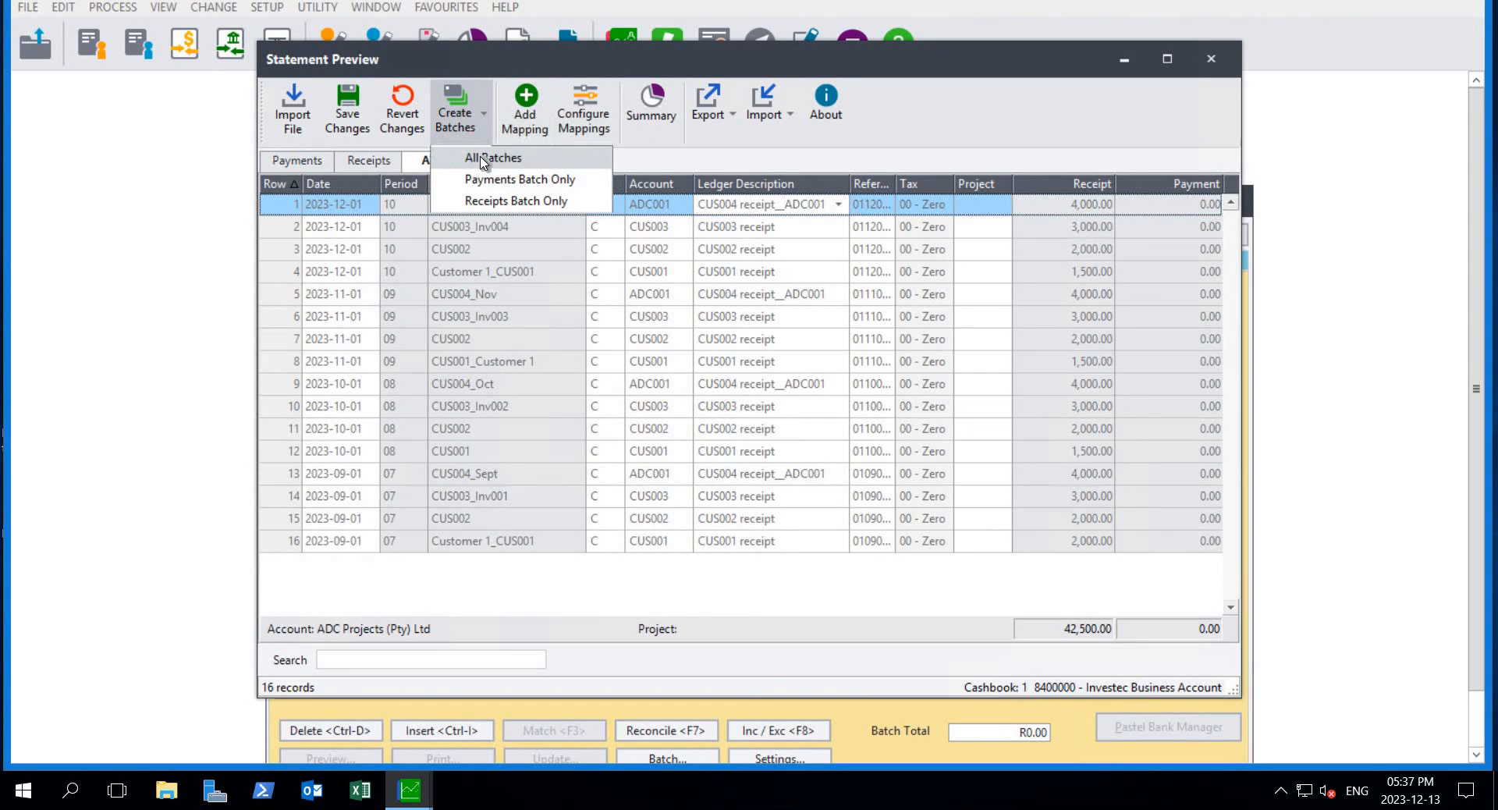
{"action": "left_click", "coordinate": [487, 158]}
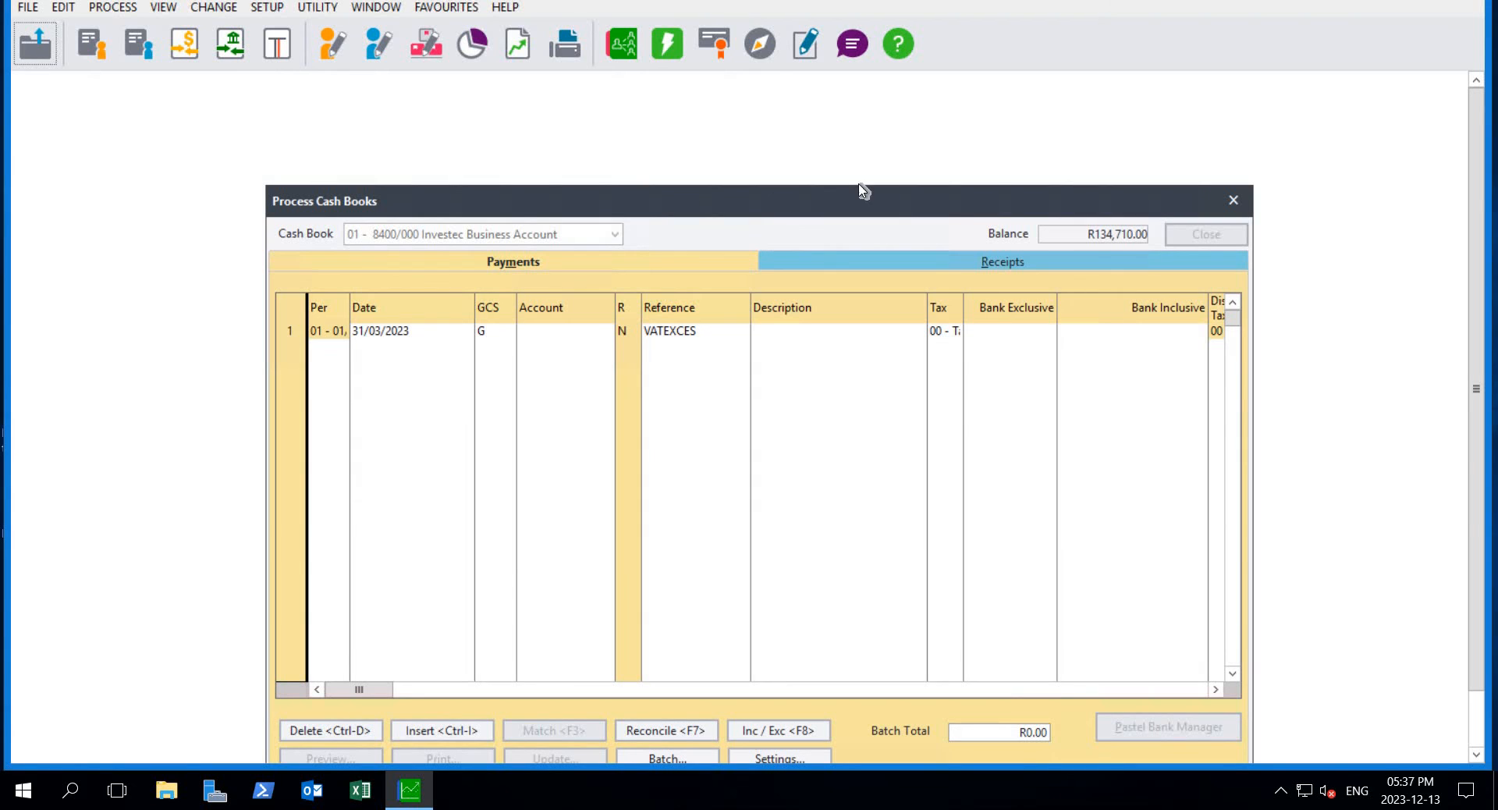
{"action": "left_click", "coordinate": [1003, 263]}
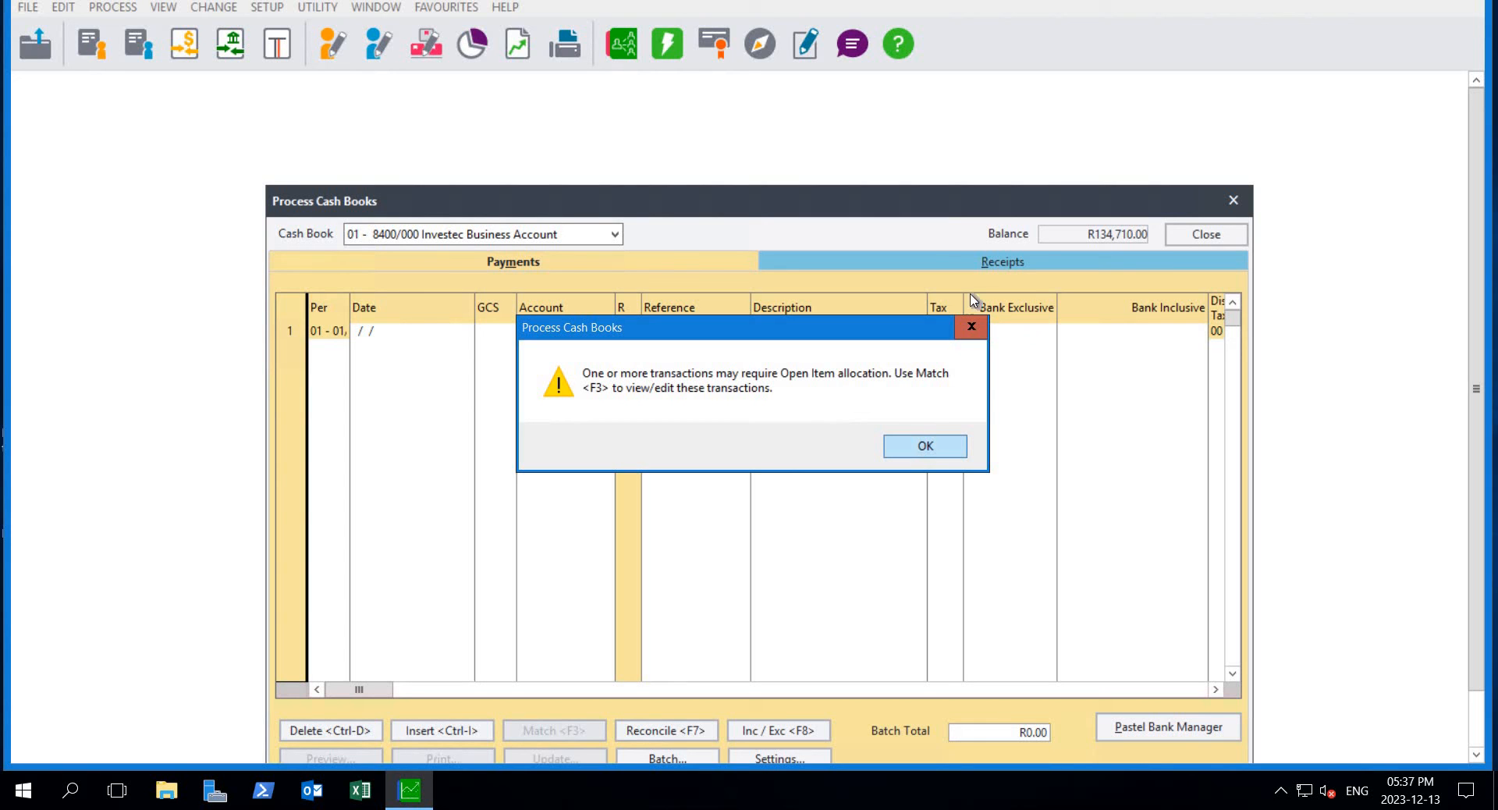
{"action": "key", "text": "Return"}
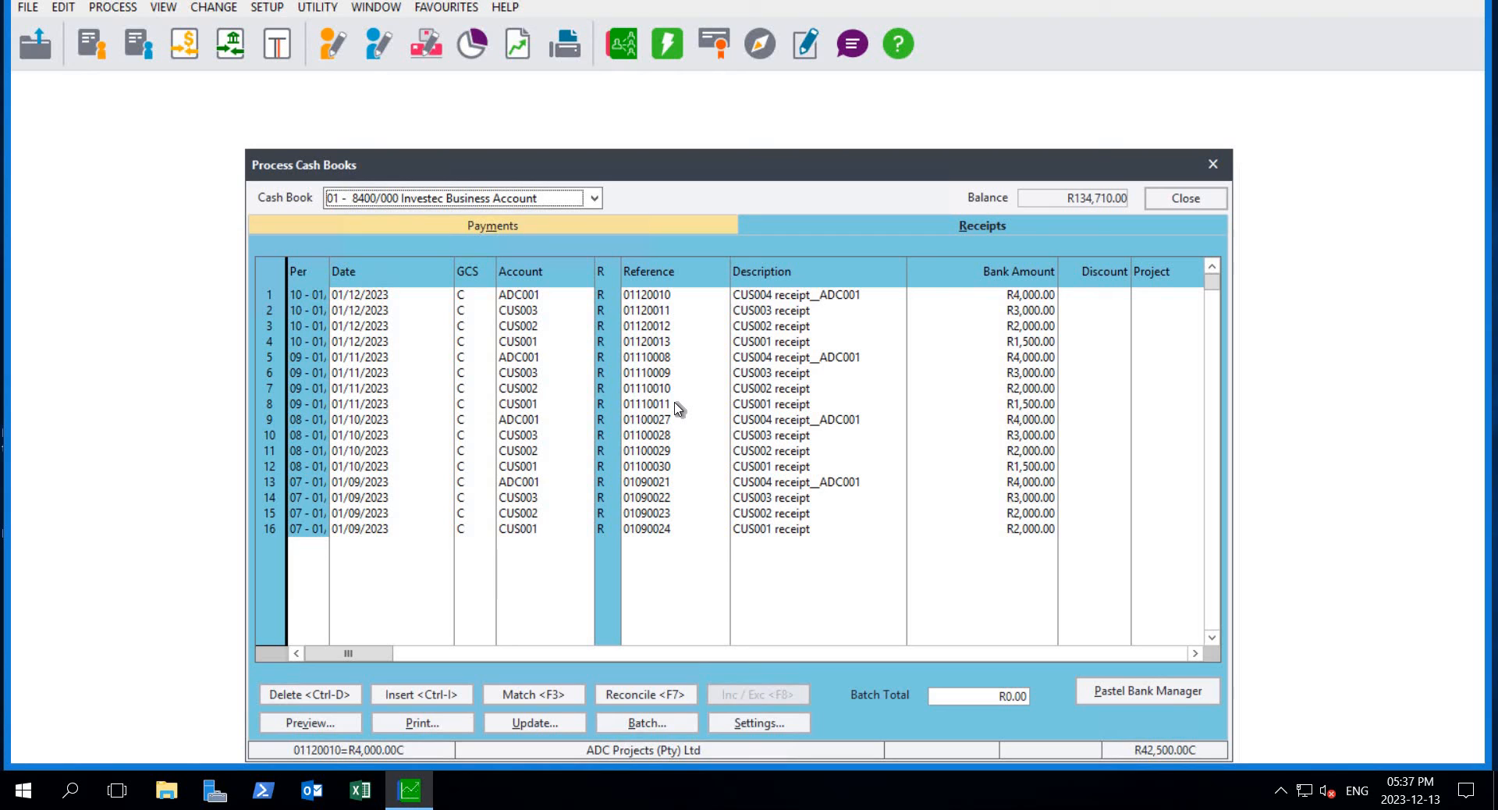
Update both the payments and receipts batches, leaving backup, batch printing and cheque printing off
{"action": "left_click", "coordinate": [550, 722]}
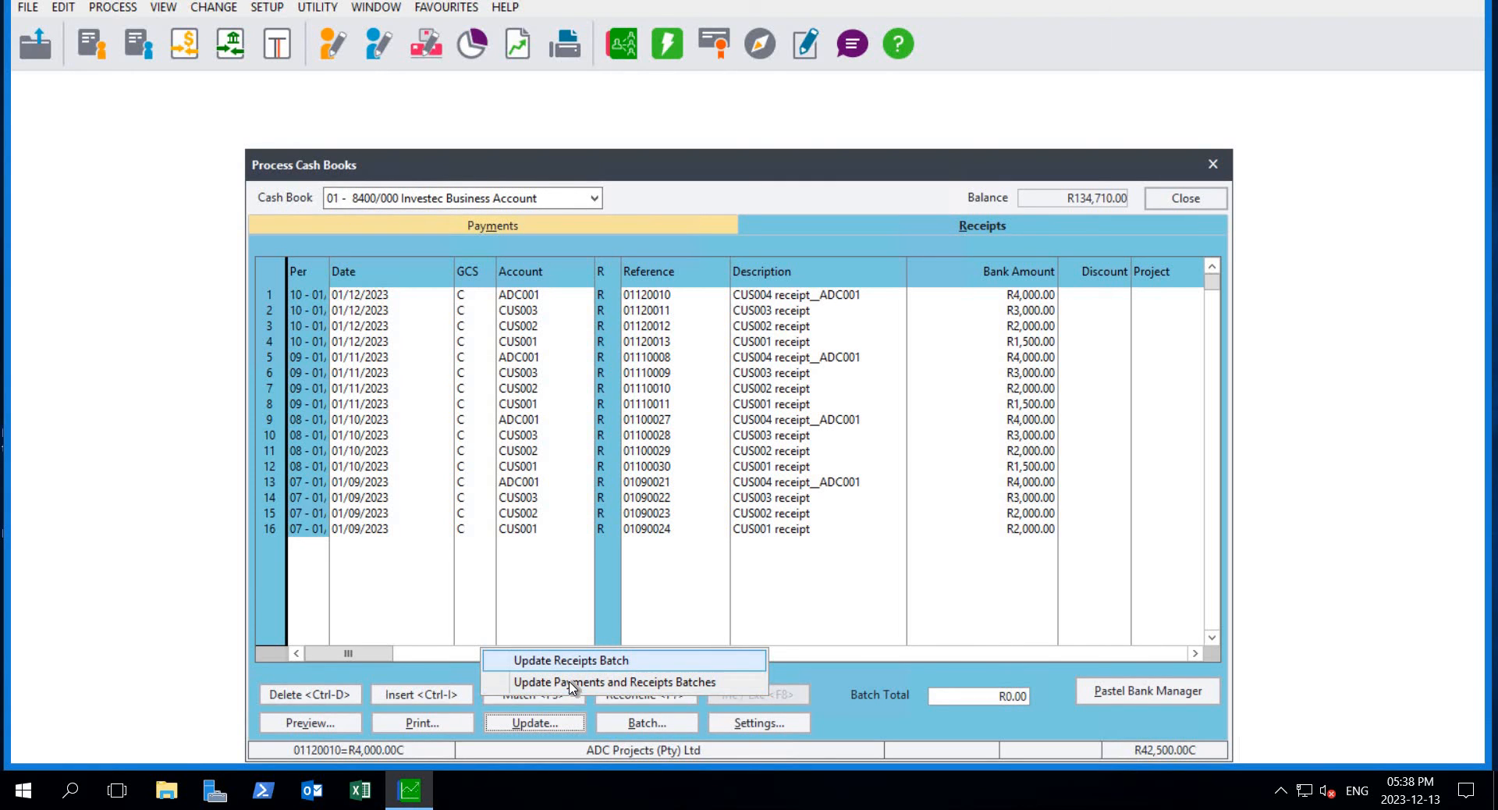
{"action": "left_click", "coordinate": [572, 682]}
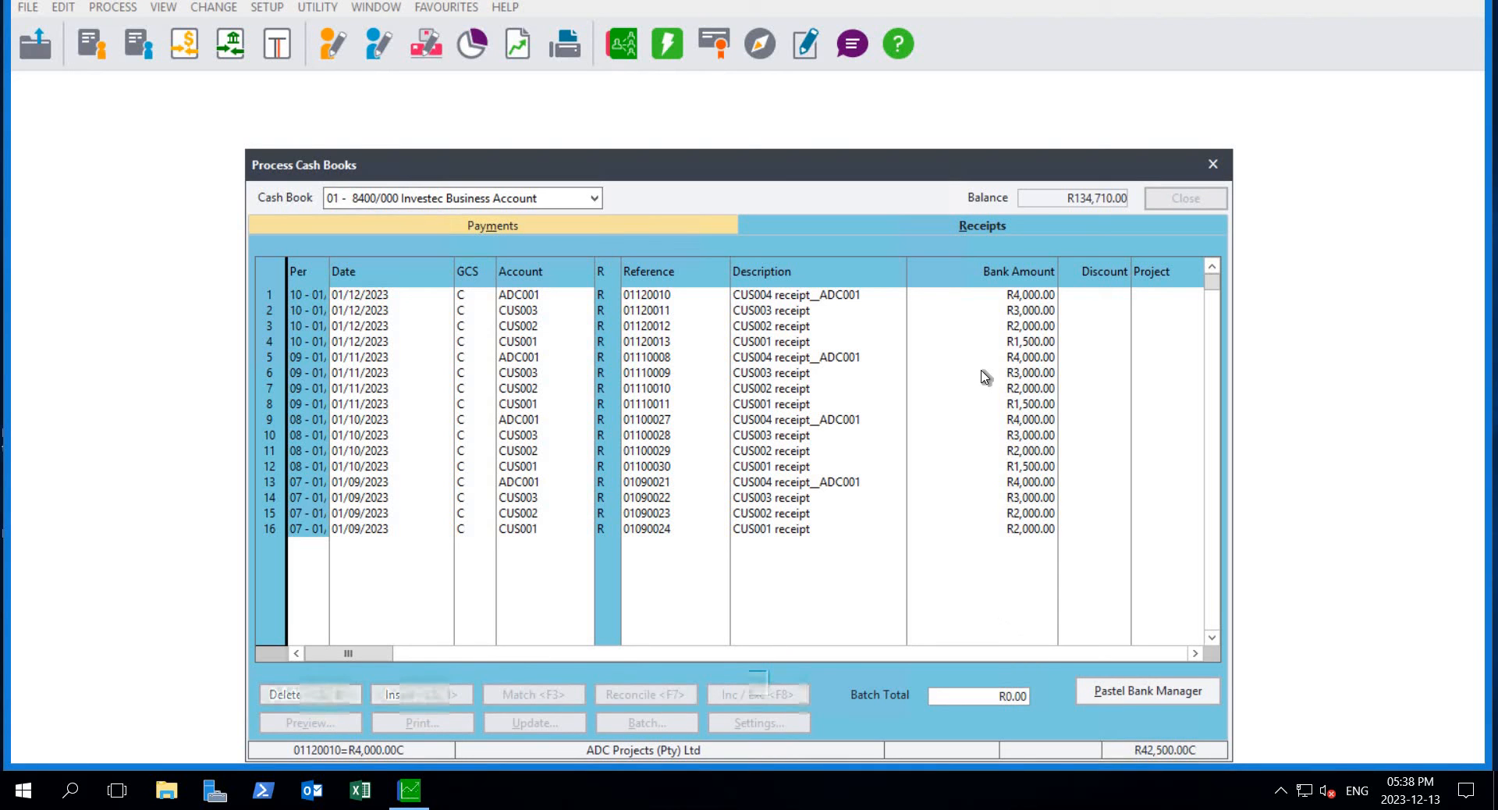
{"action": "left_click", "coordinate": [882, 403]}
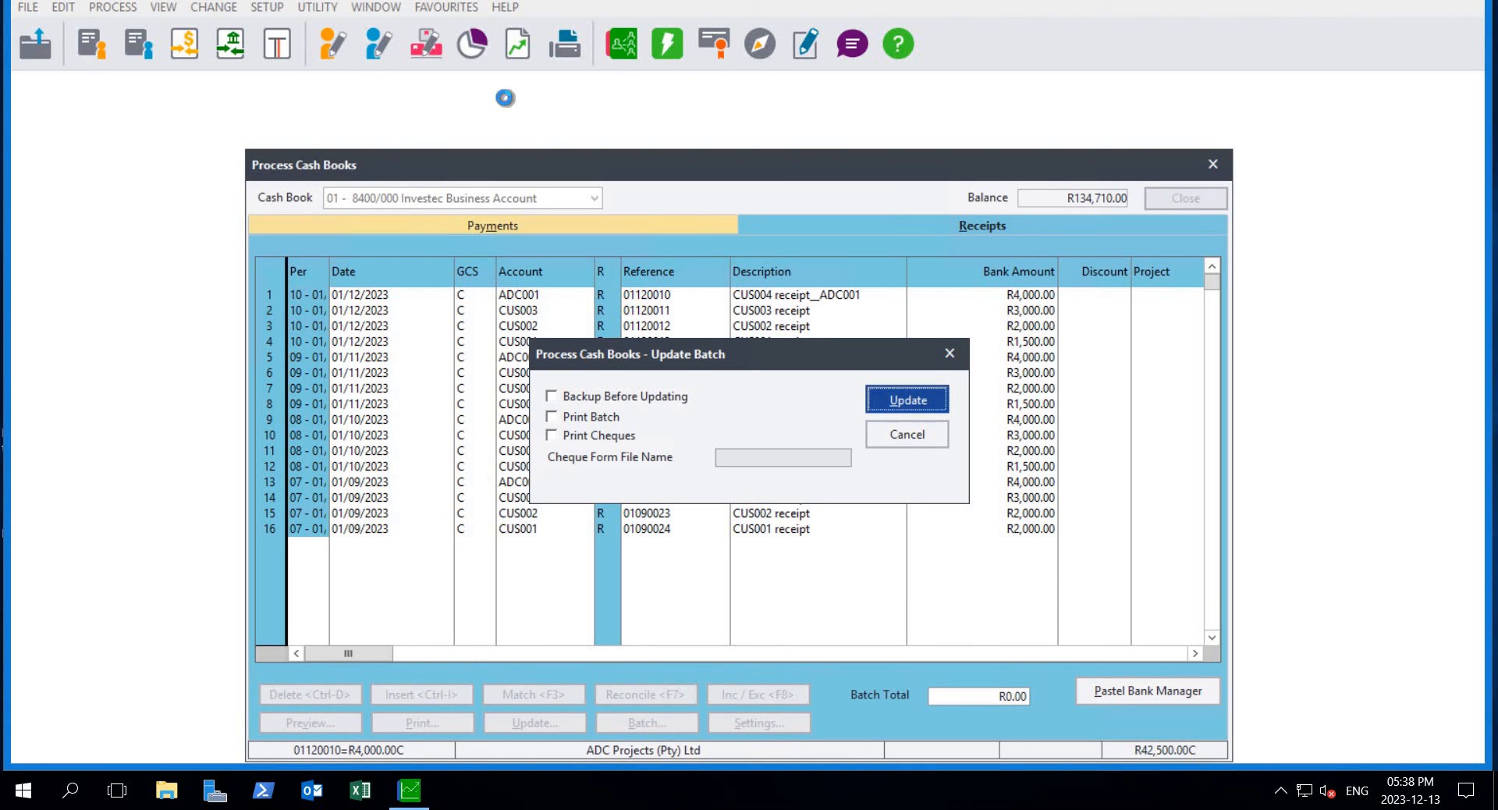